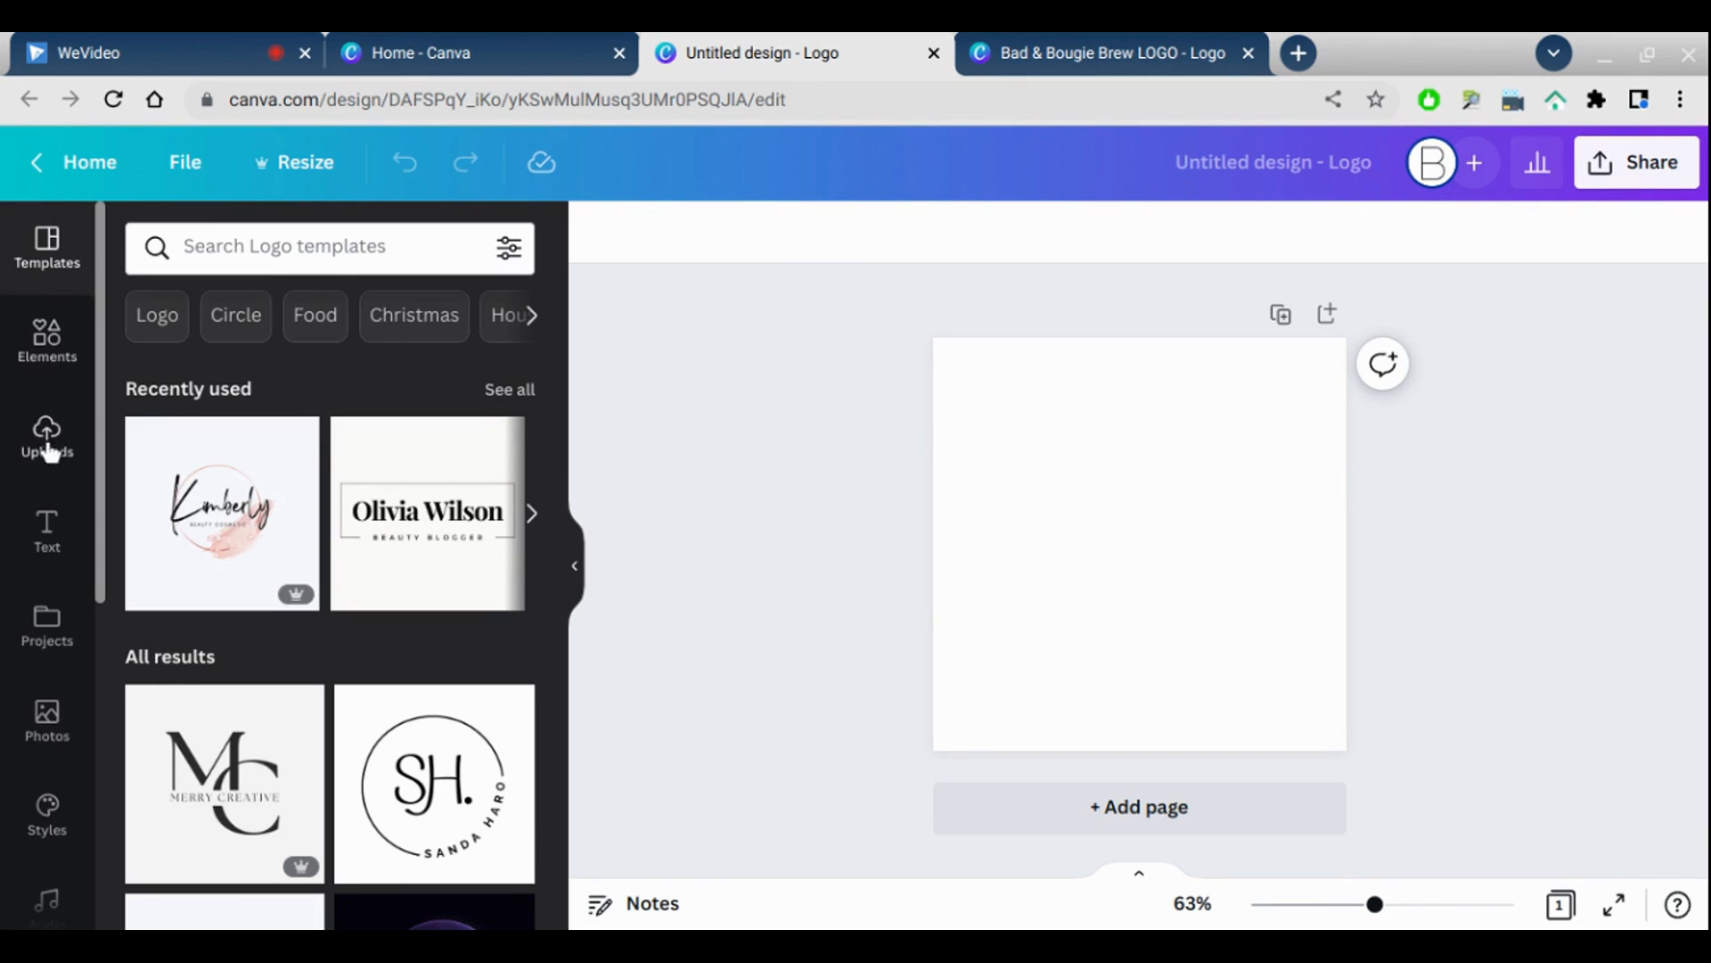
Step: Add a text box to the blank logo page reading "Bad" and "Bougie" on two lines
left_click(62, 588)
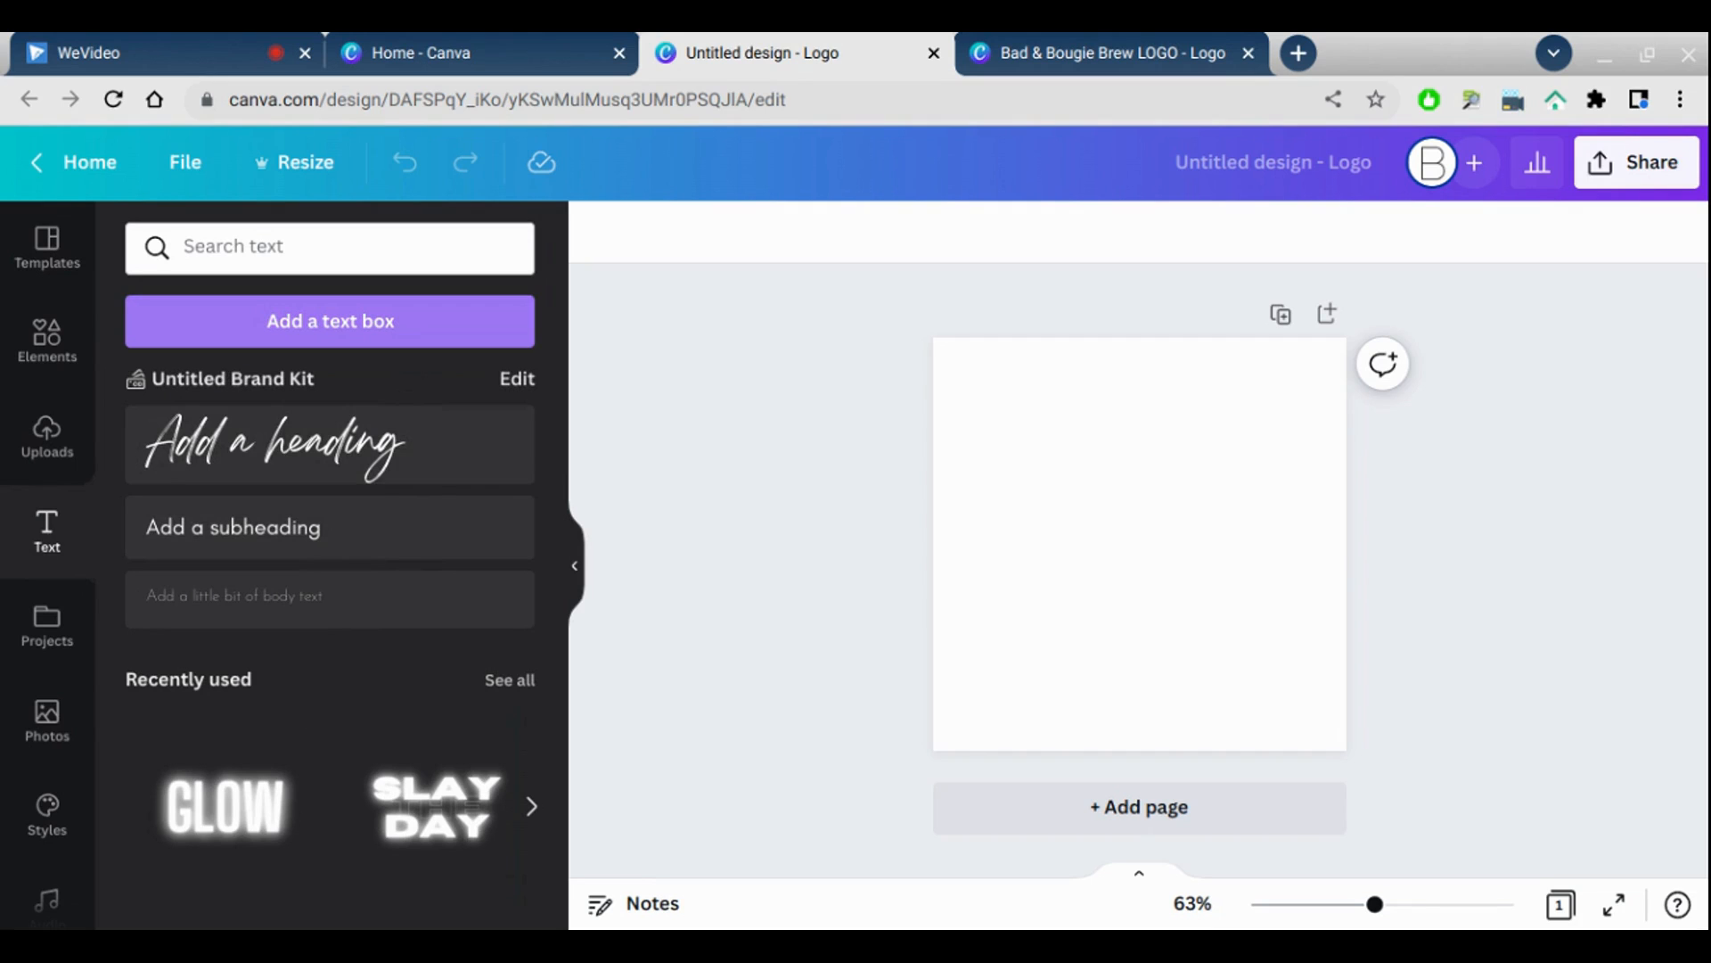
left_click(404, 344)
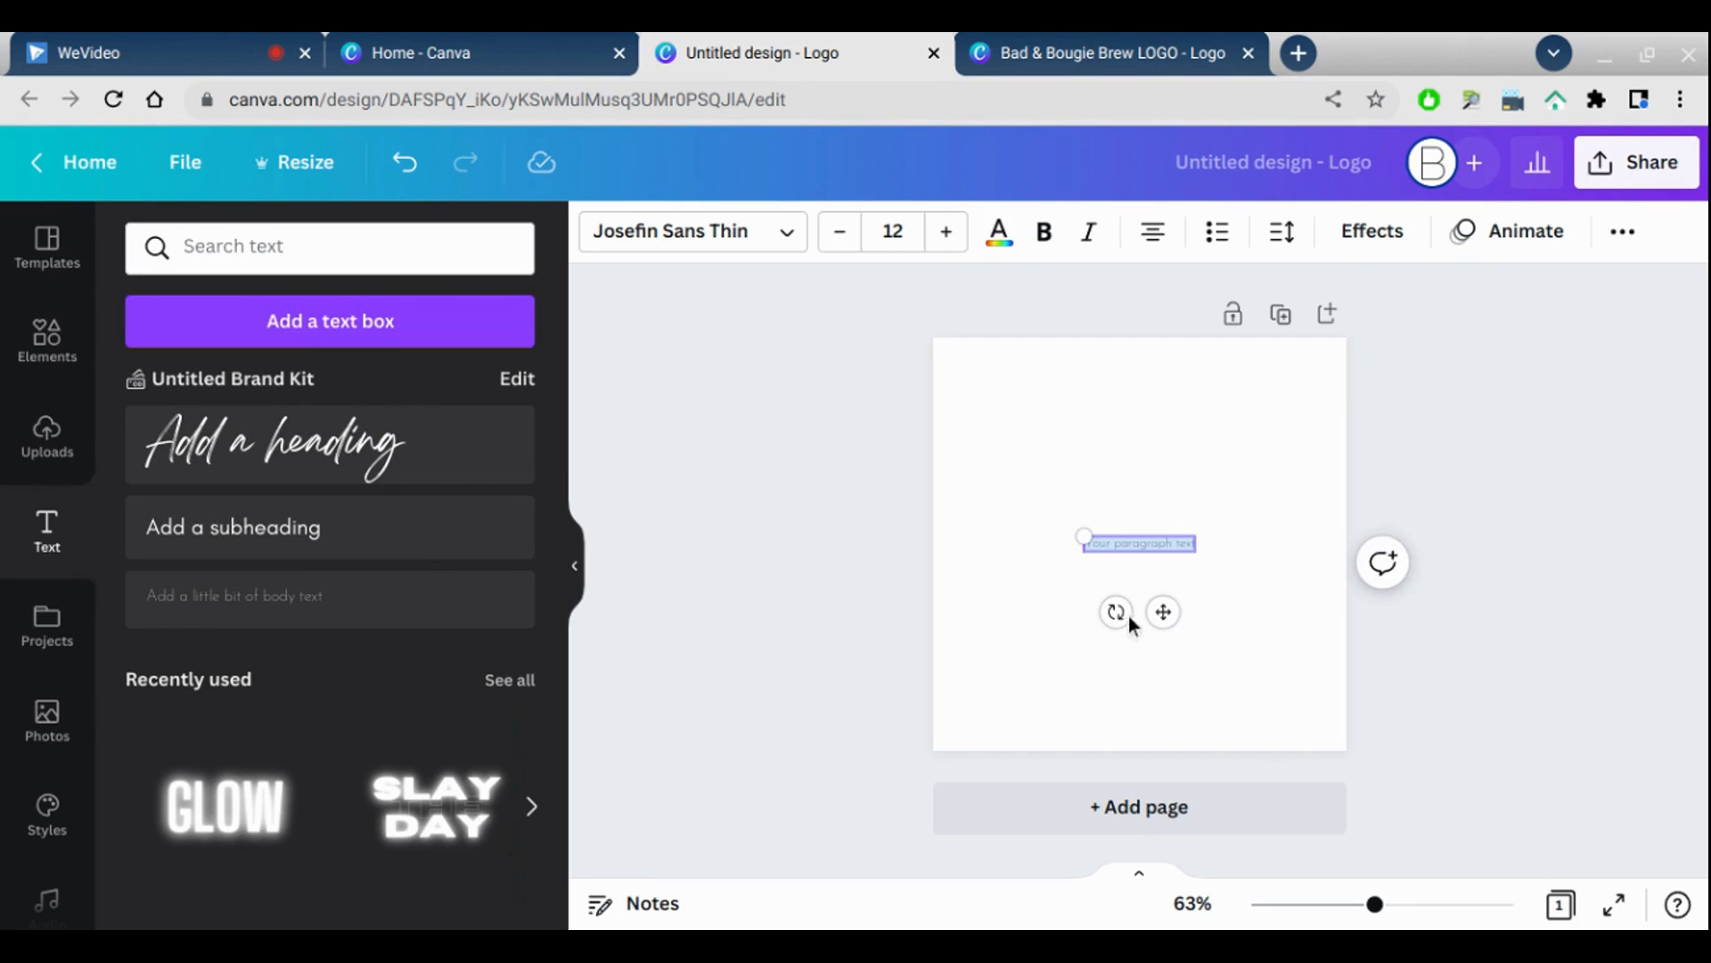
left_click_drag(1375, 904, 1394, 904)
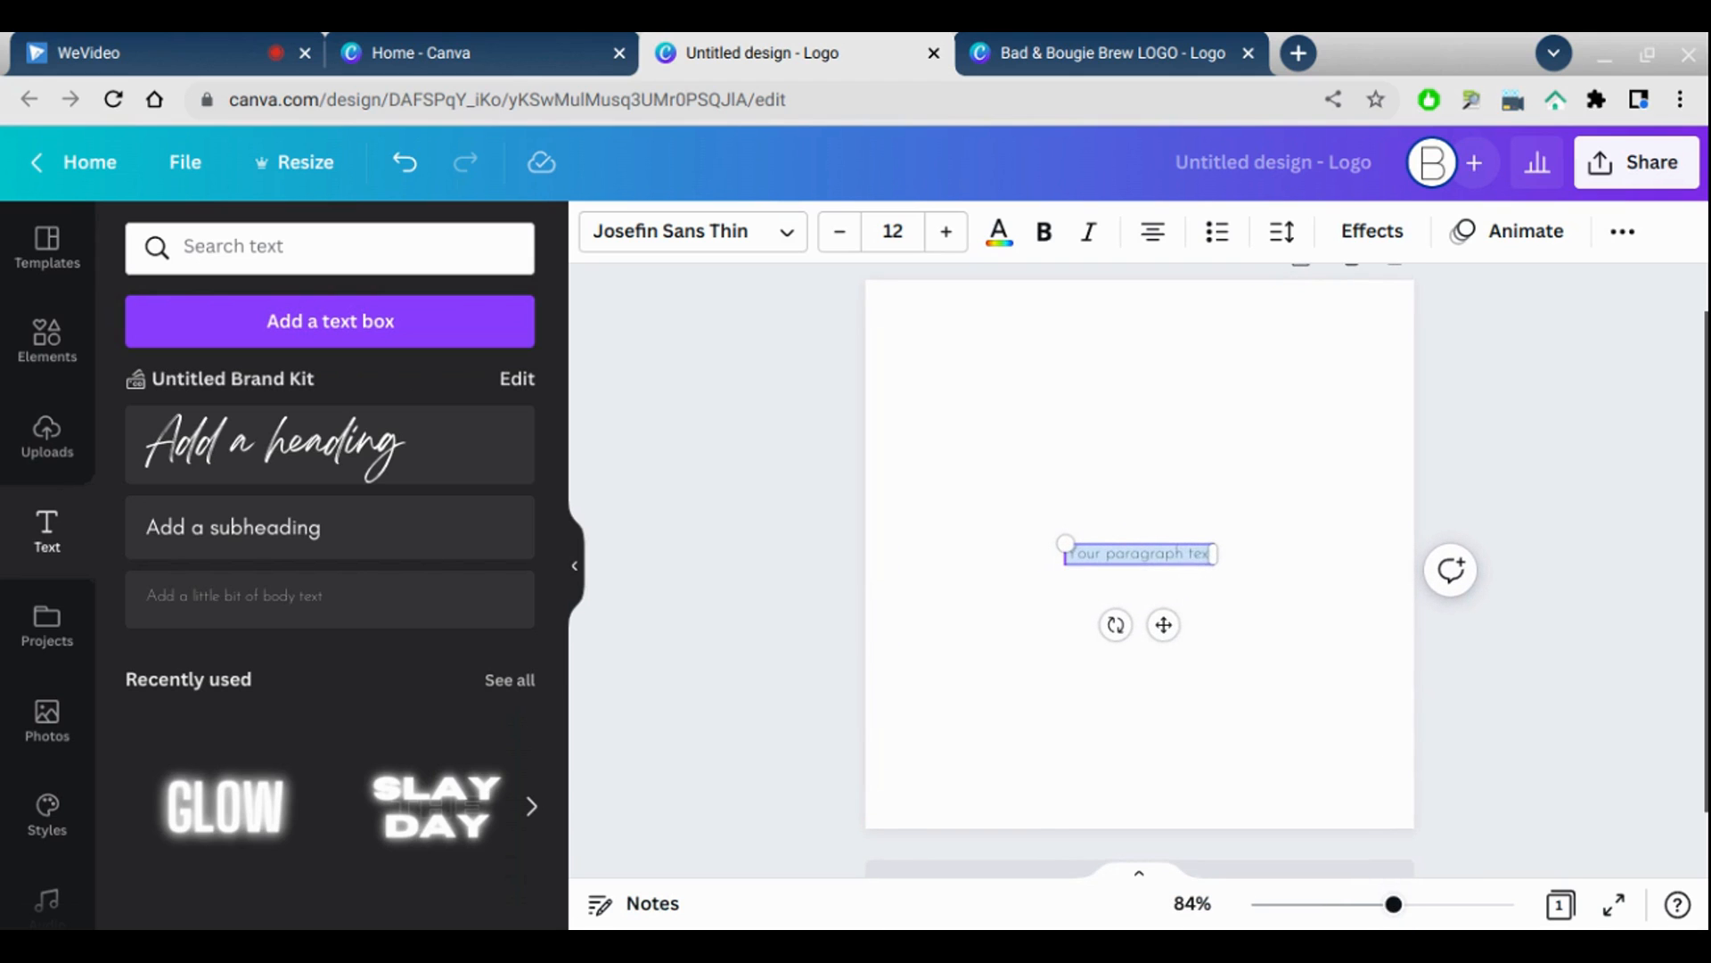
left_click(1040, 795)
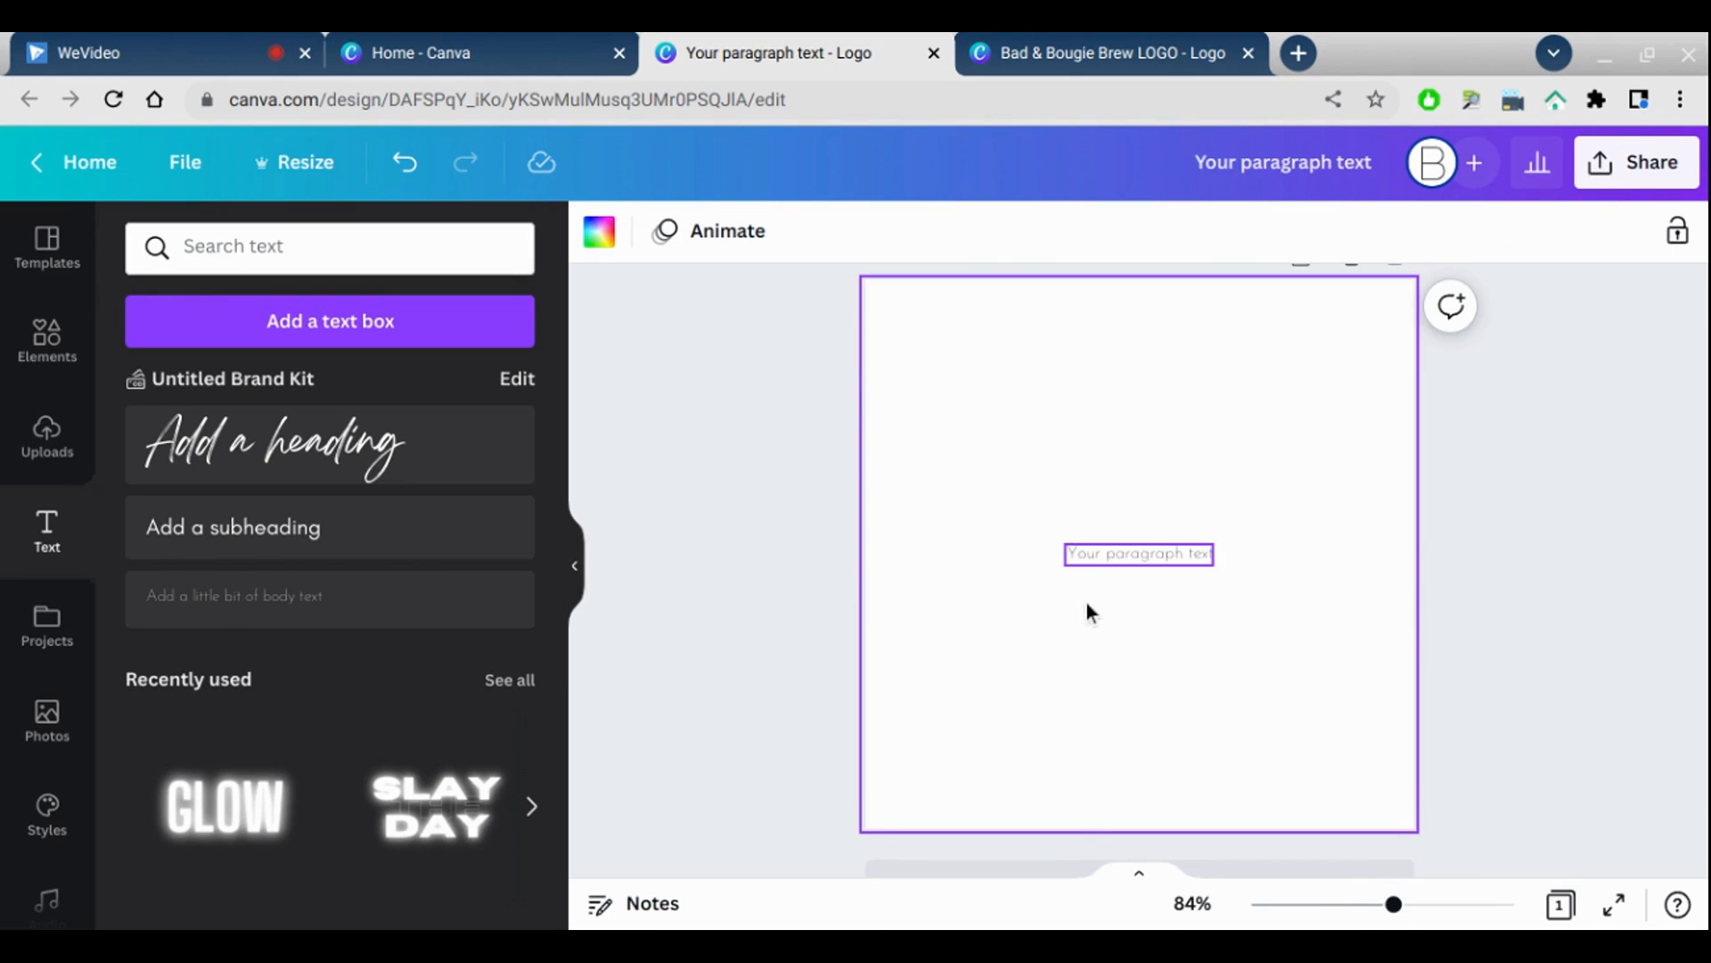
double_click(1087, 596)
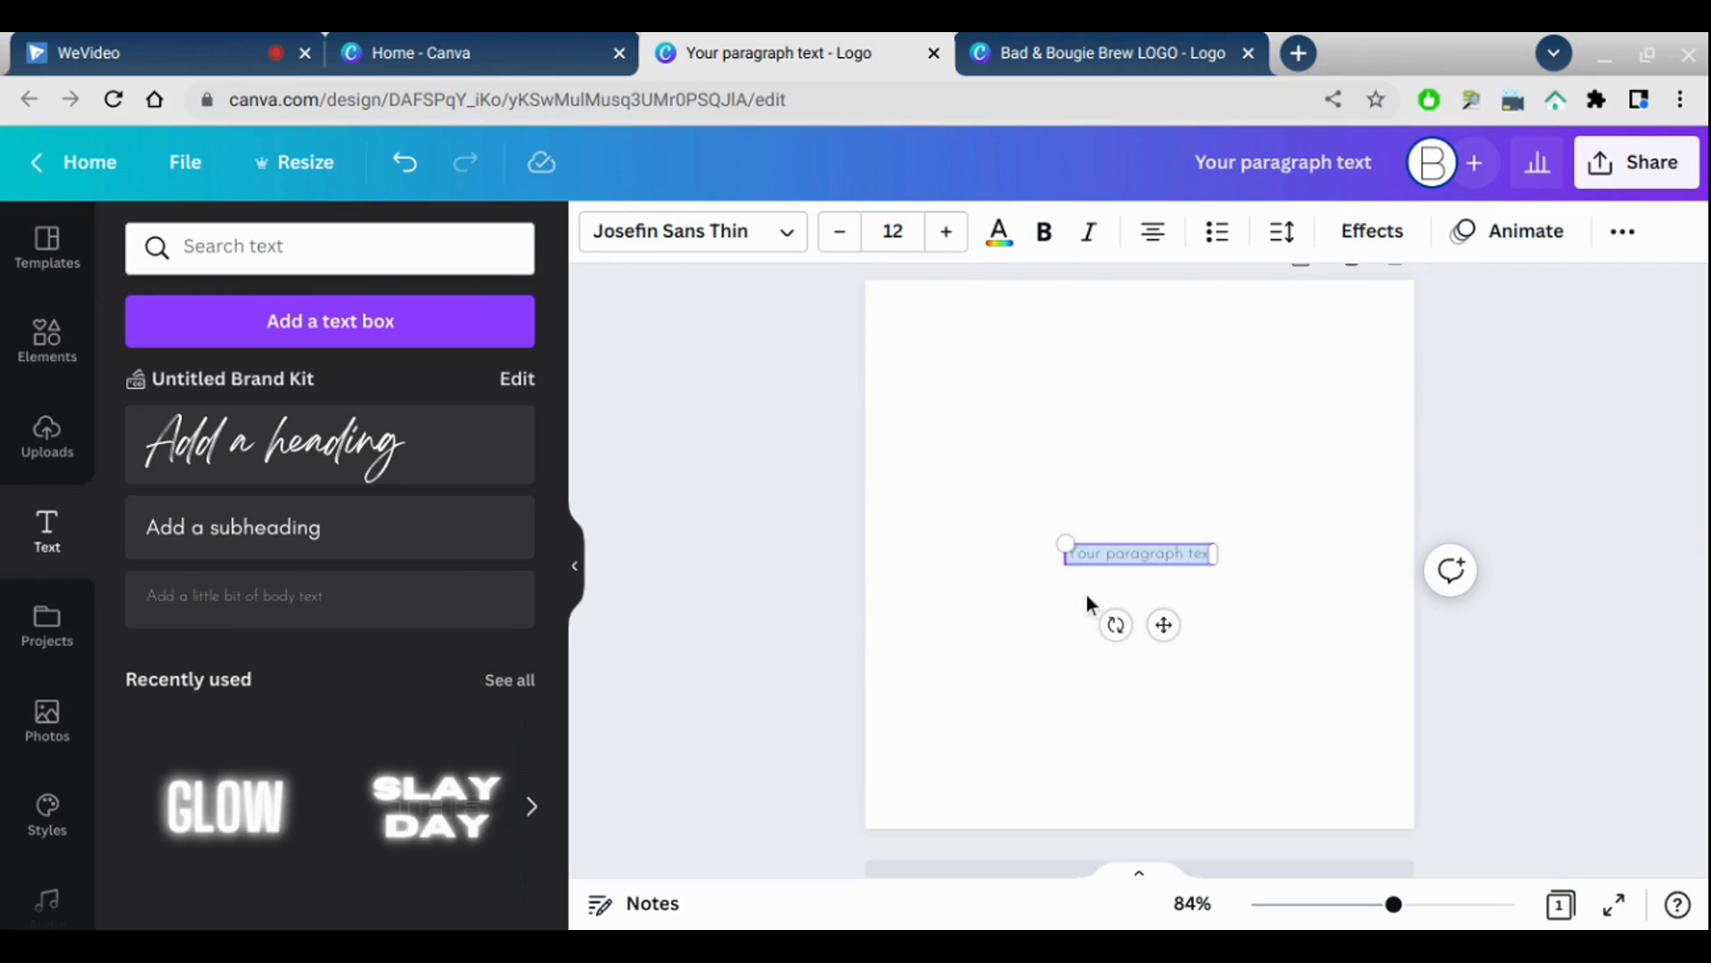
type("Bad")
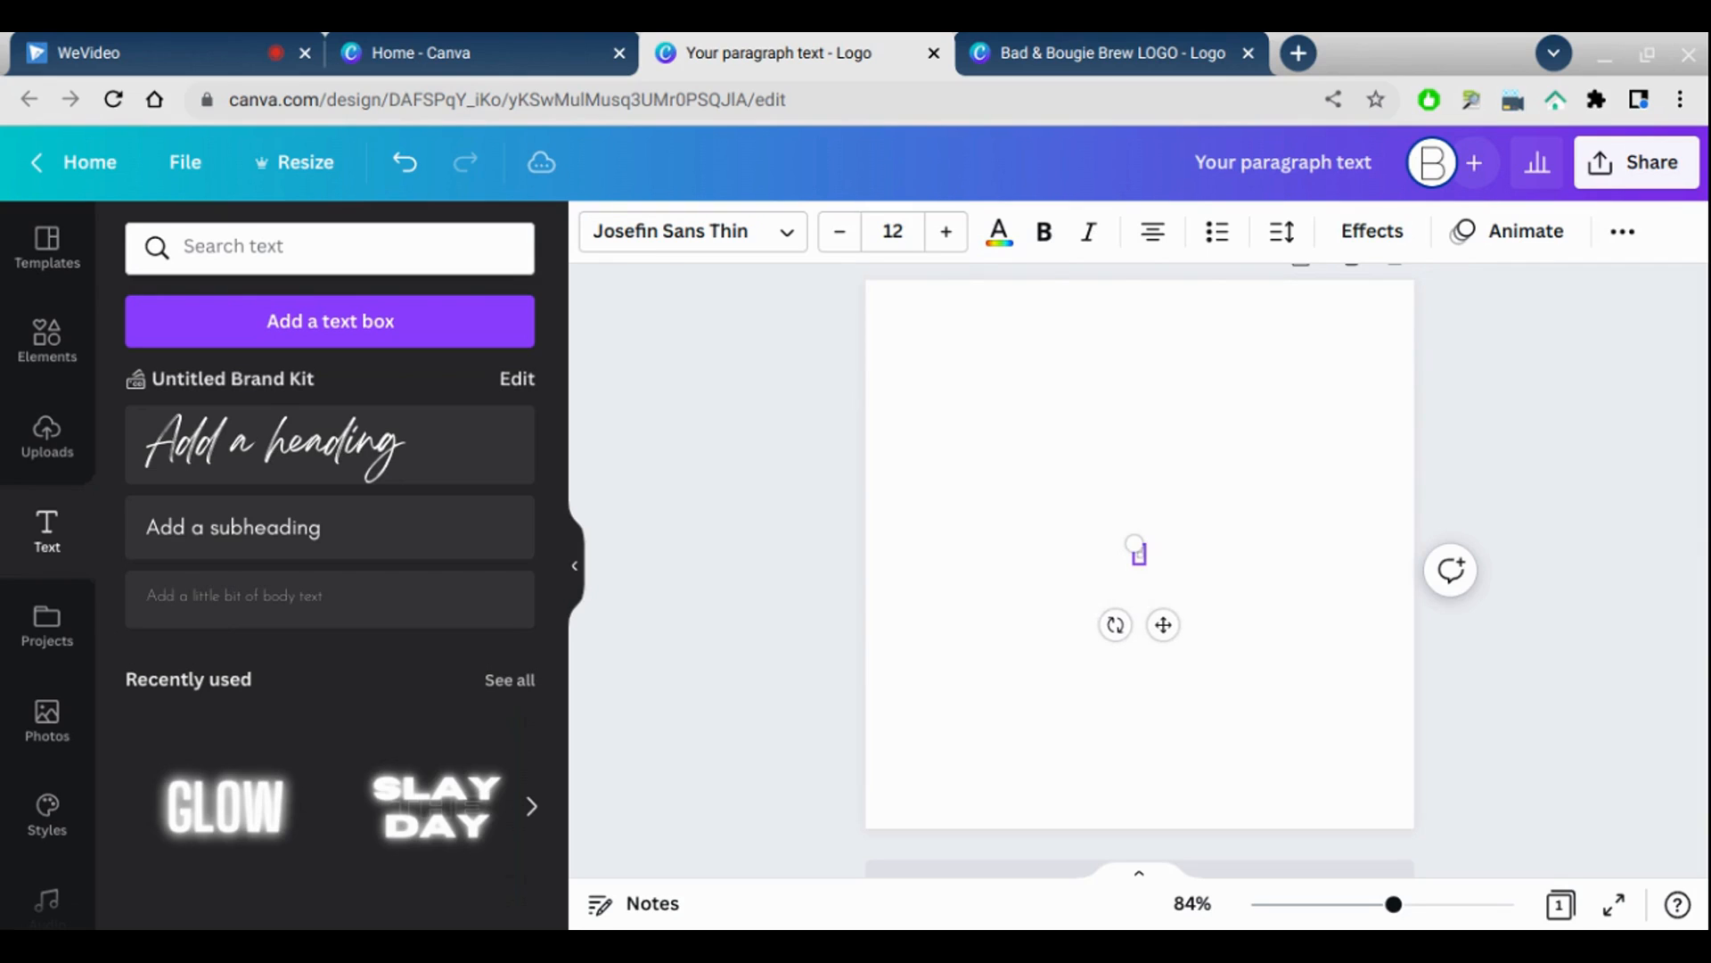
key("Return")
type("Bougie")
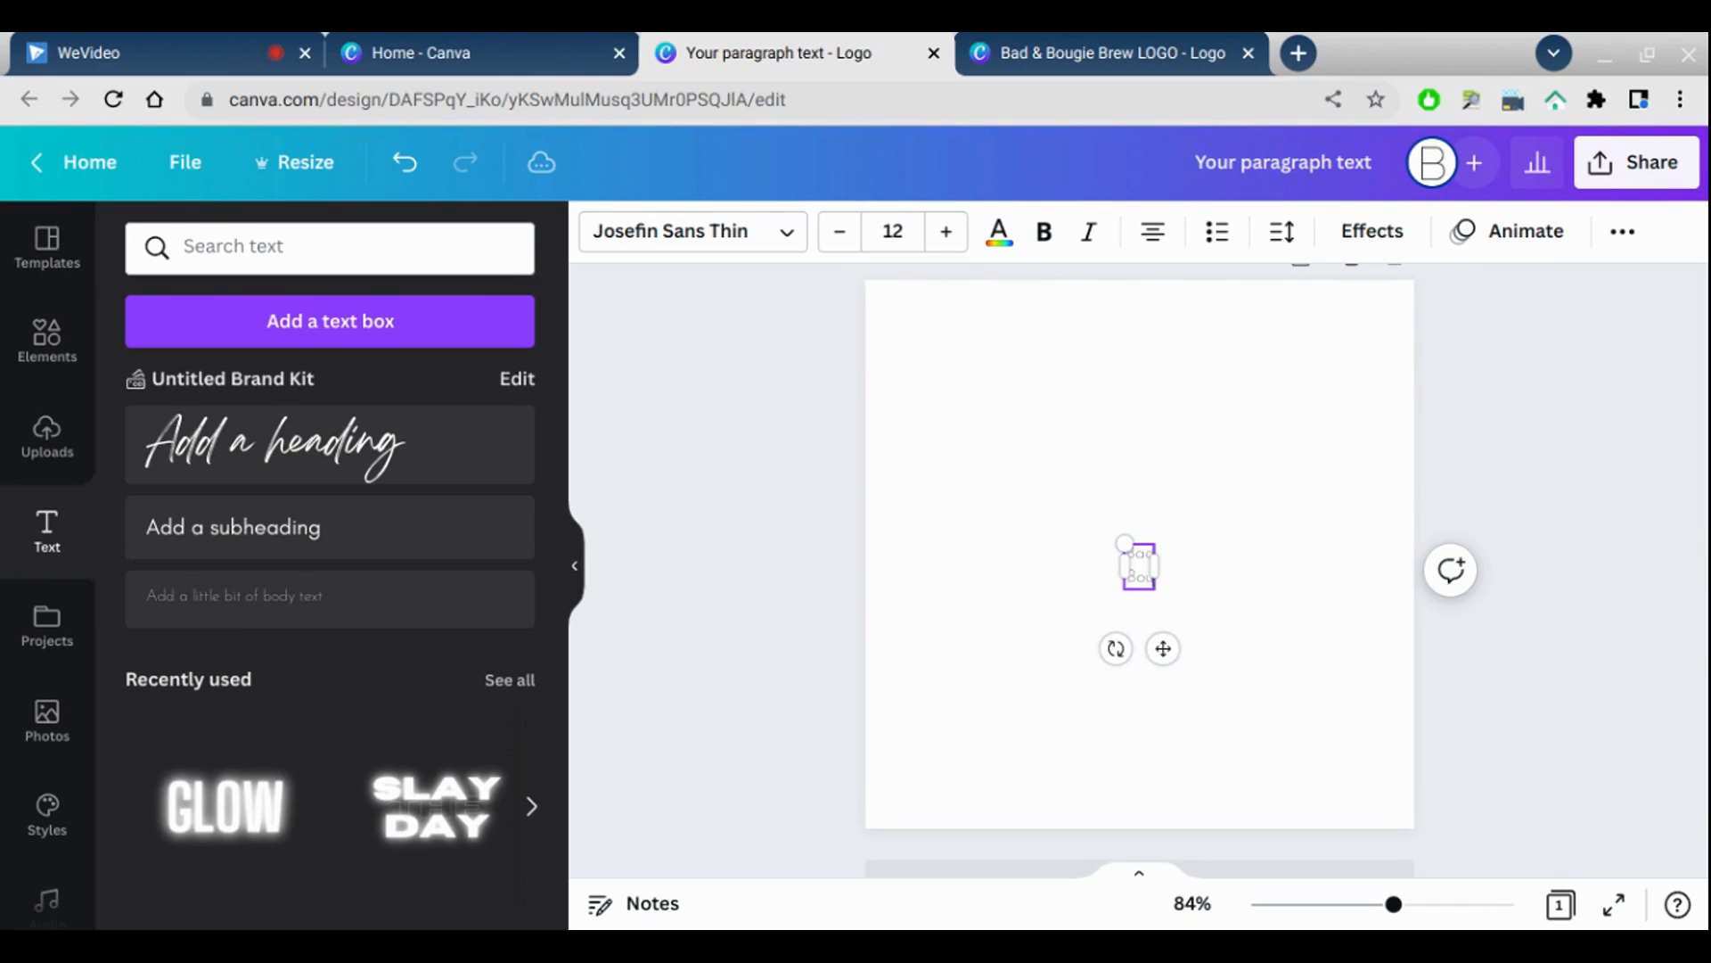
Step: Find the Playfair Display font by searching for "Playfair" and apply it to all text in the design
left_click(792, 250)
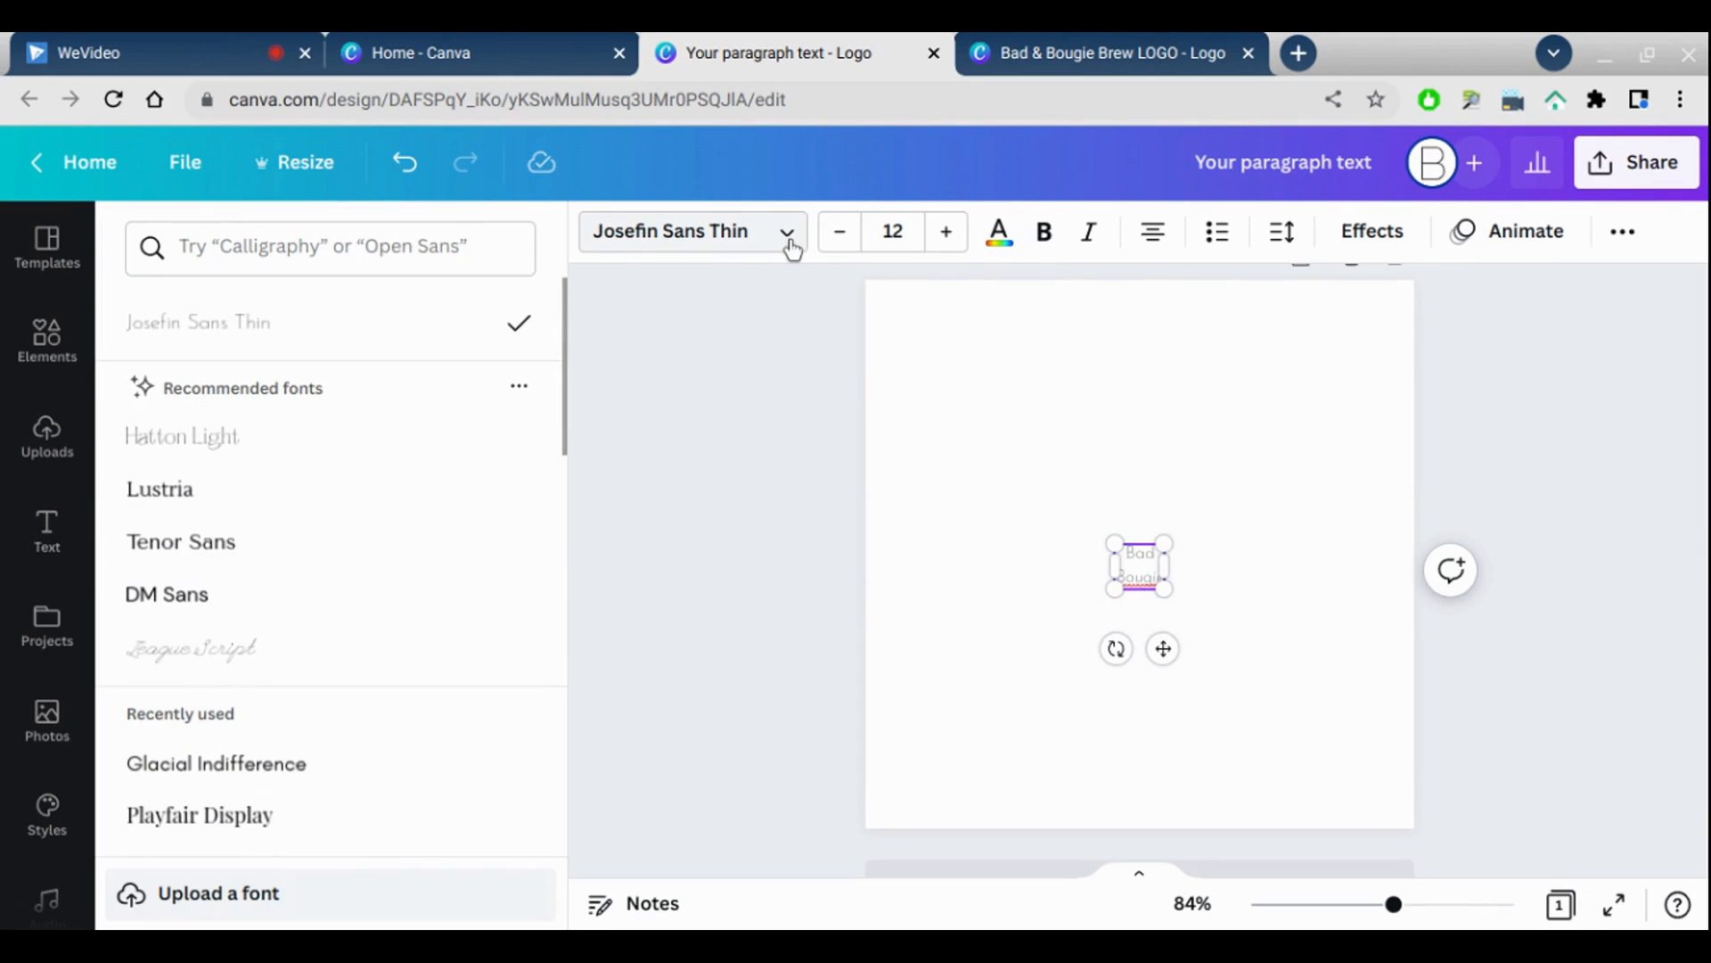
left_click(413, 261)
type("P")
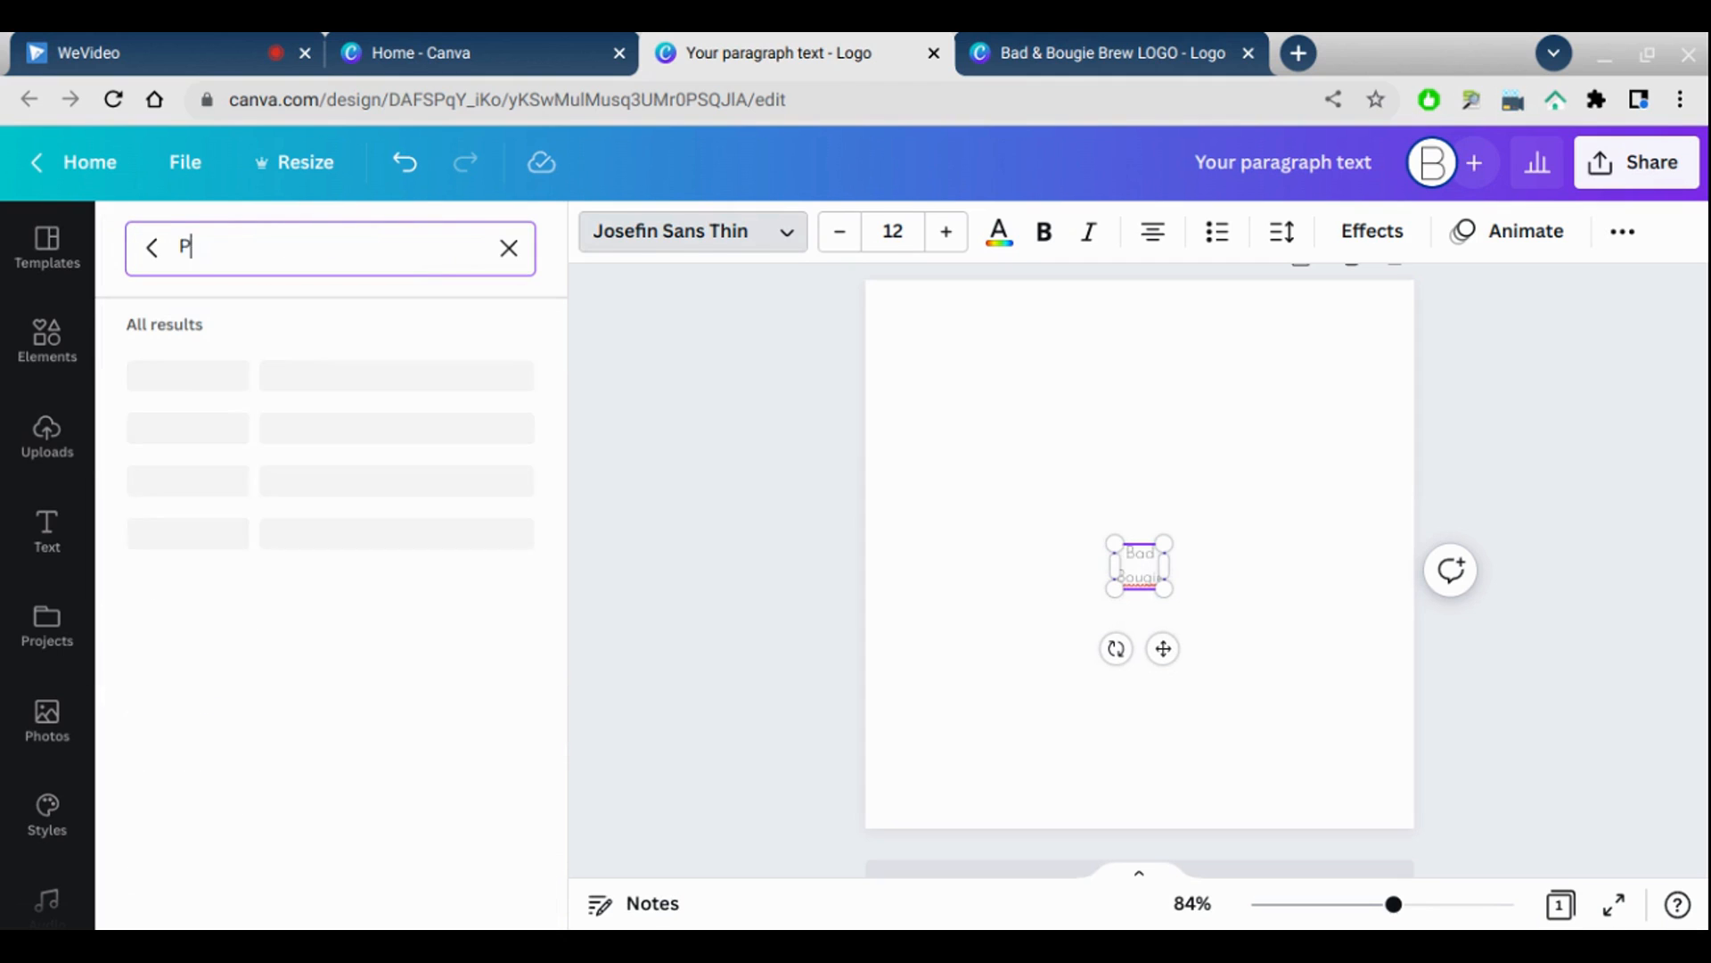
type("layfair")
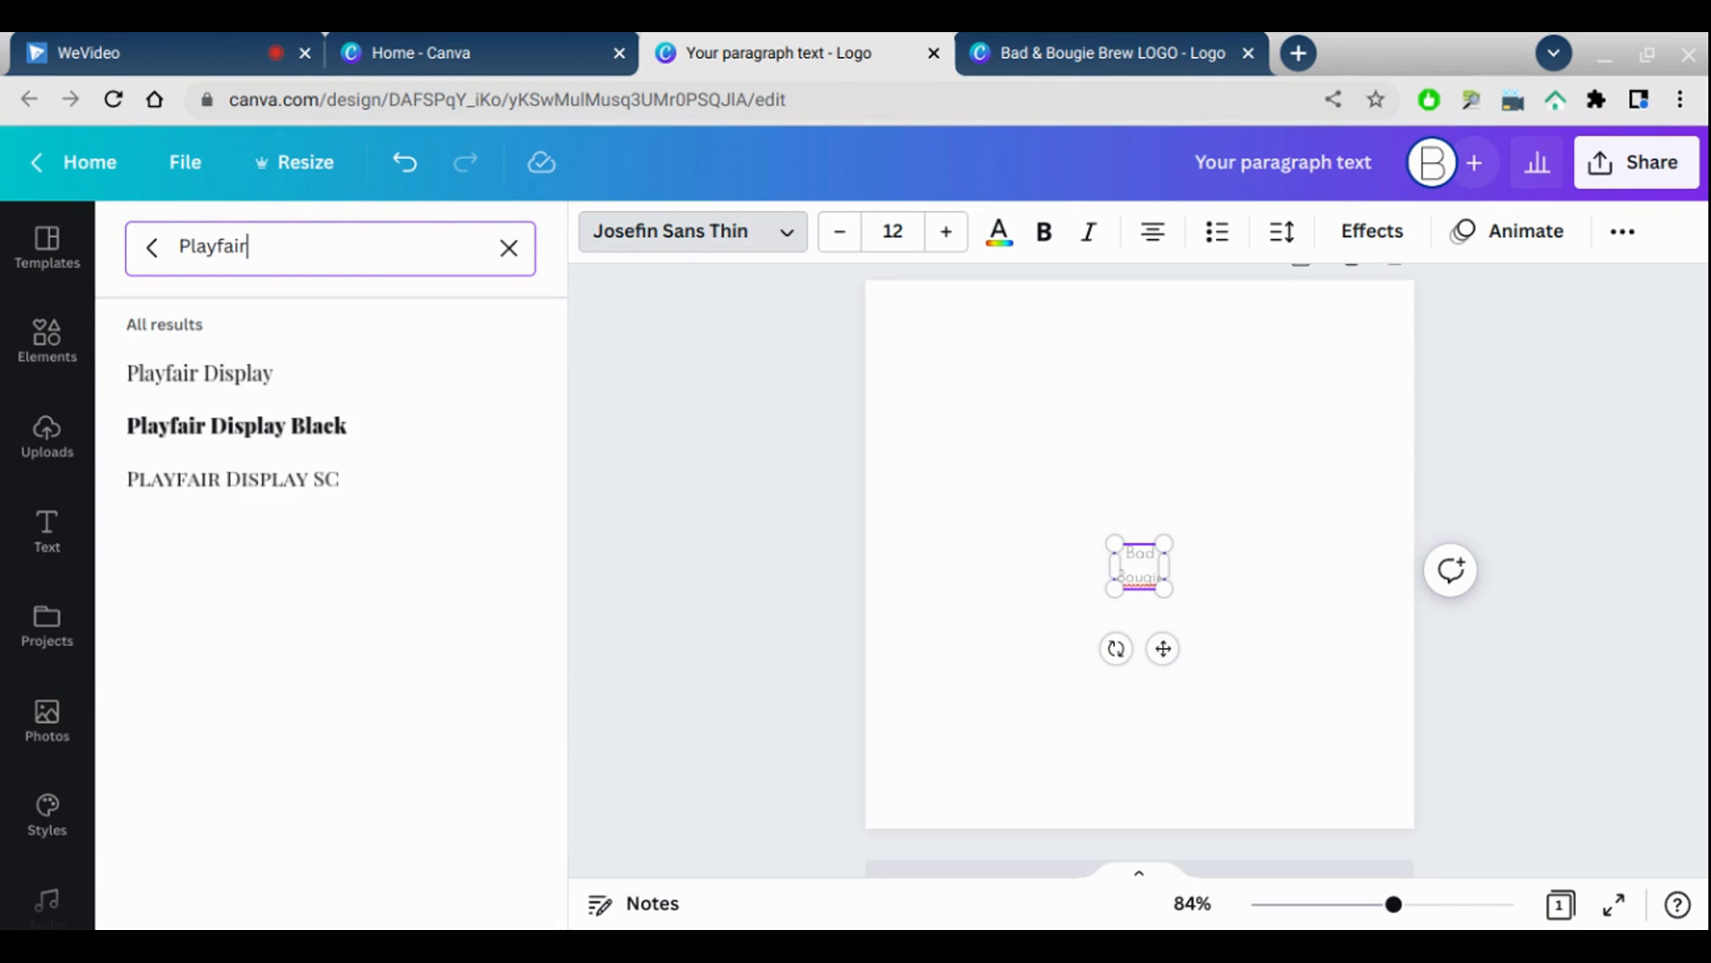
left_click(341, 397)
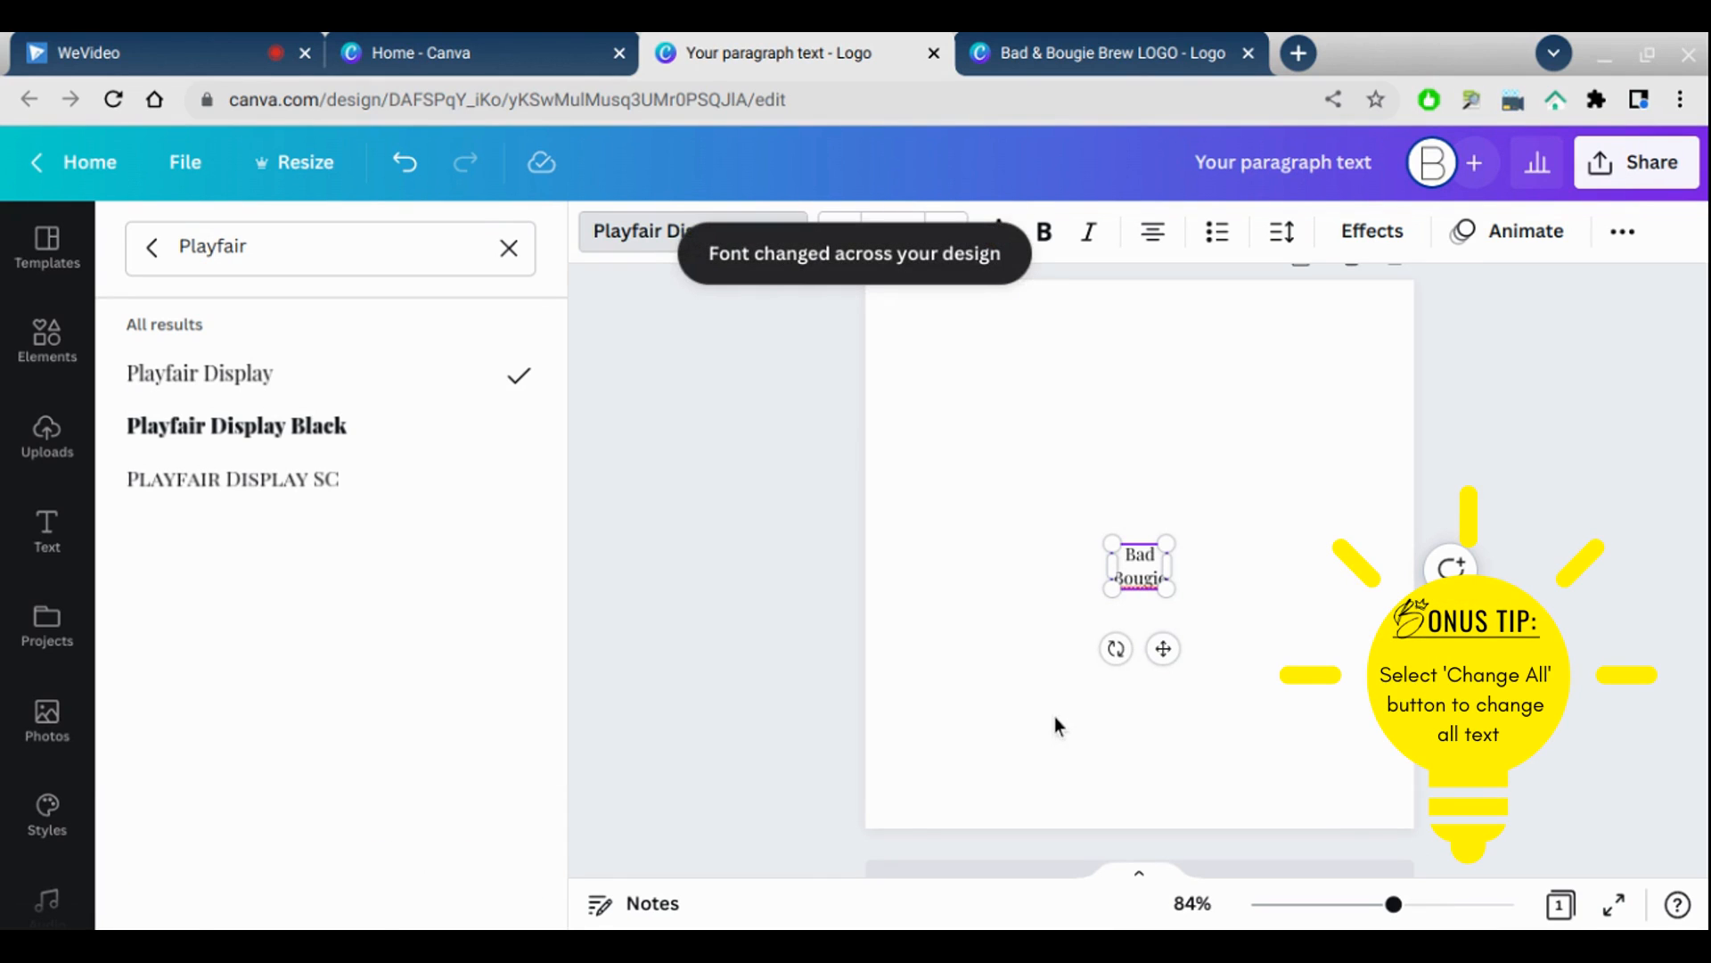
left_click(1252, 700)
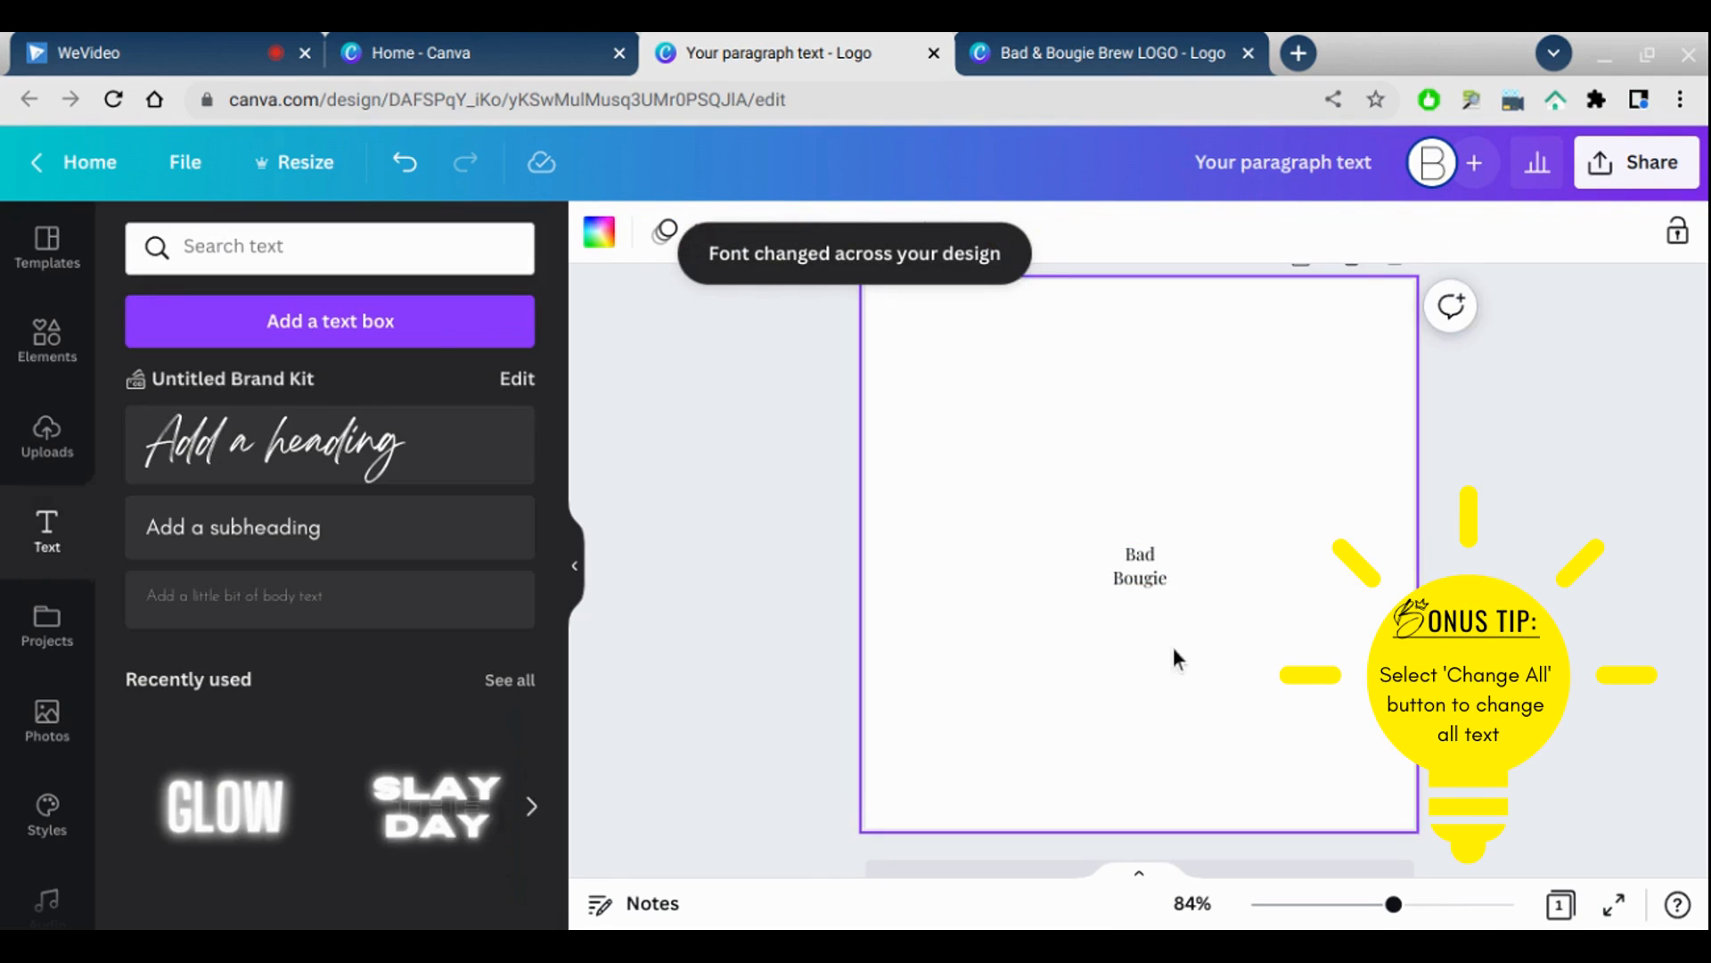
Step: Enlarge the "Bad Bougie" text to a font size of about 61.6 and centre it on the page
left_click(1124, 589)
left_click_drag(1111, 543, 871, 403)
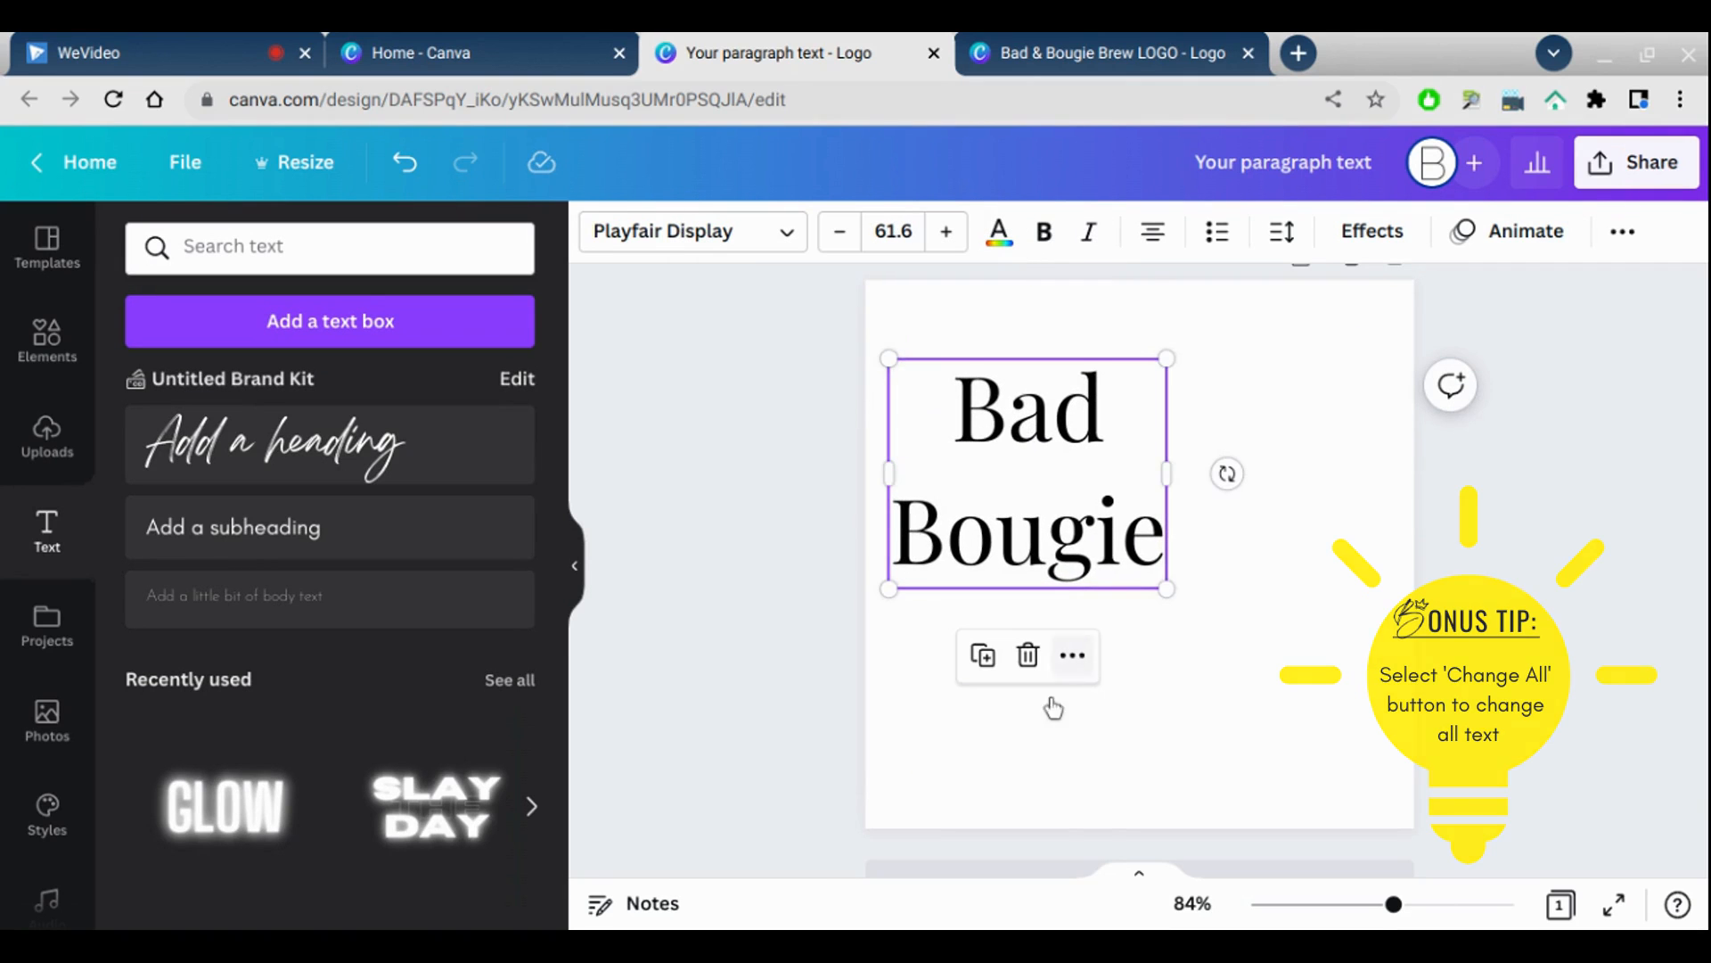
left_click_drag(1089, 592, 1179, 652)
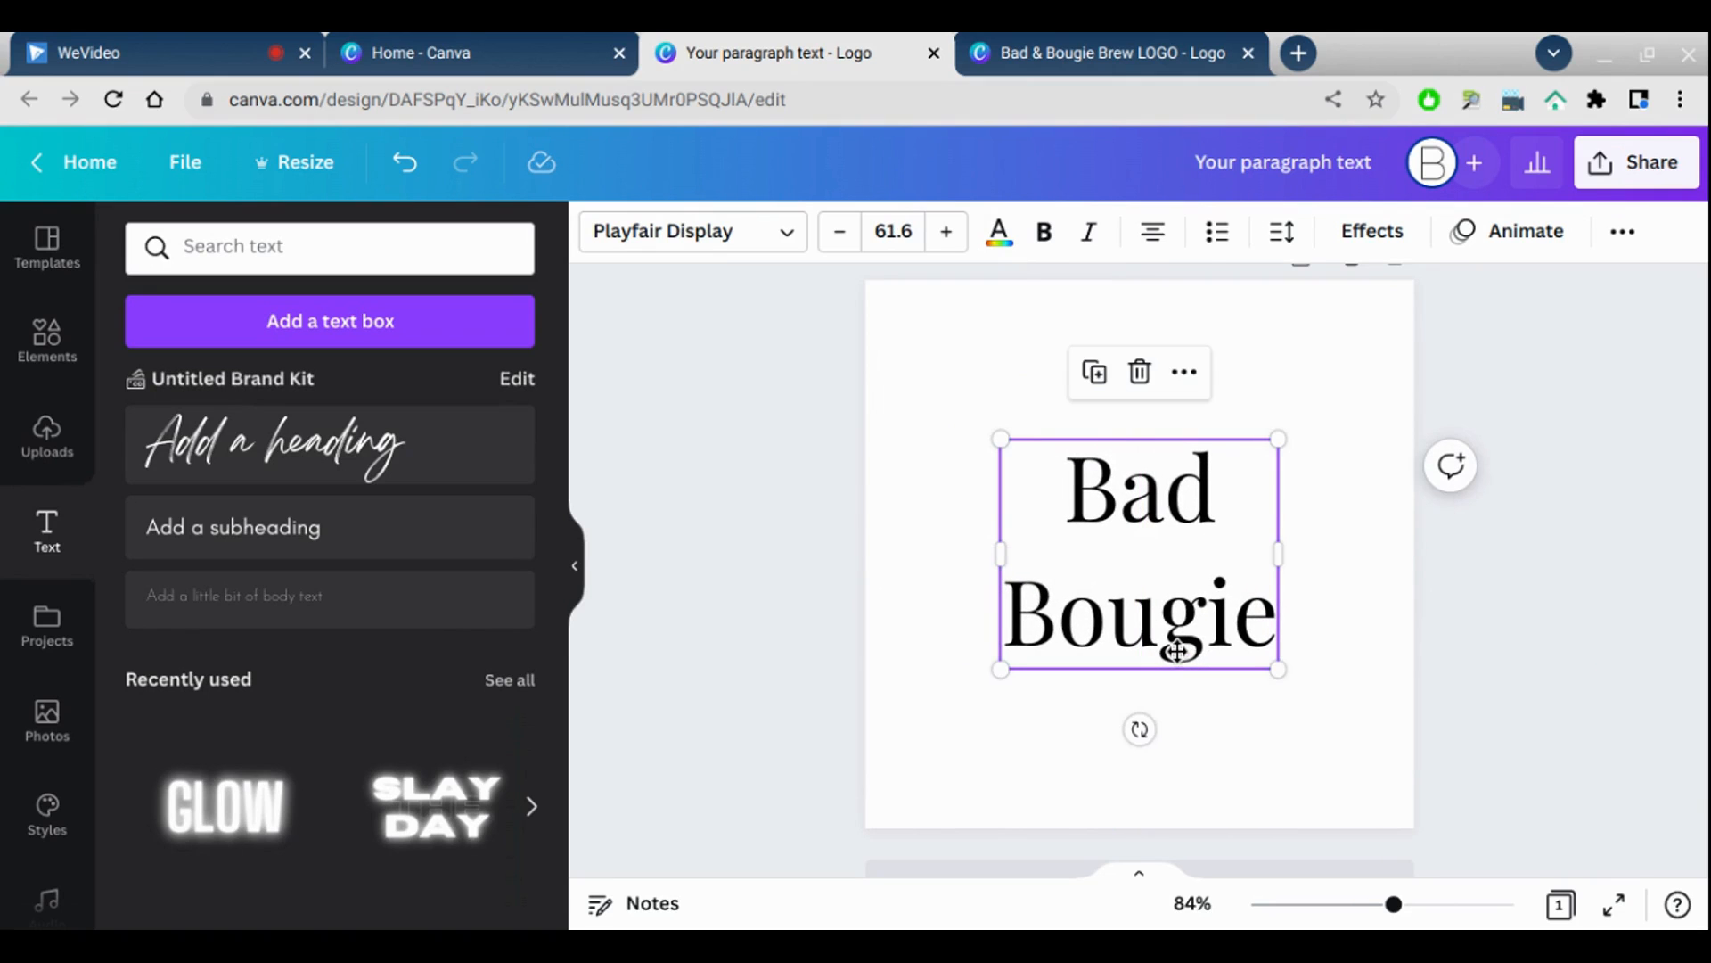
left_click(1352, 812)
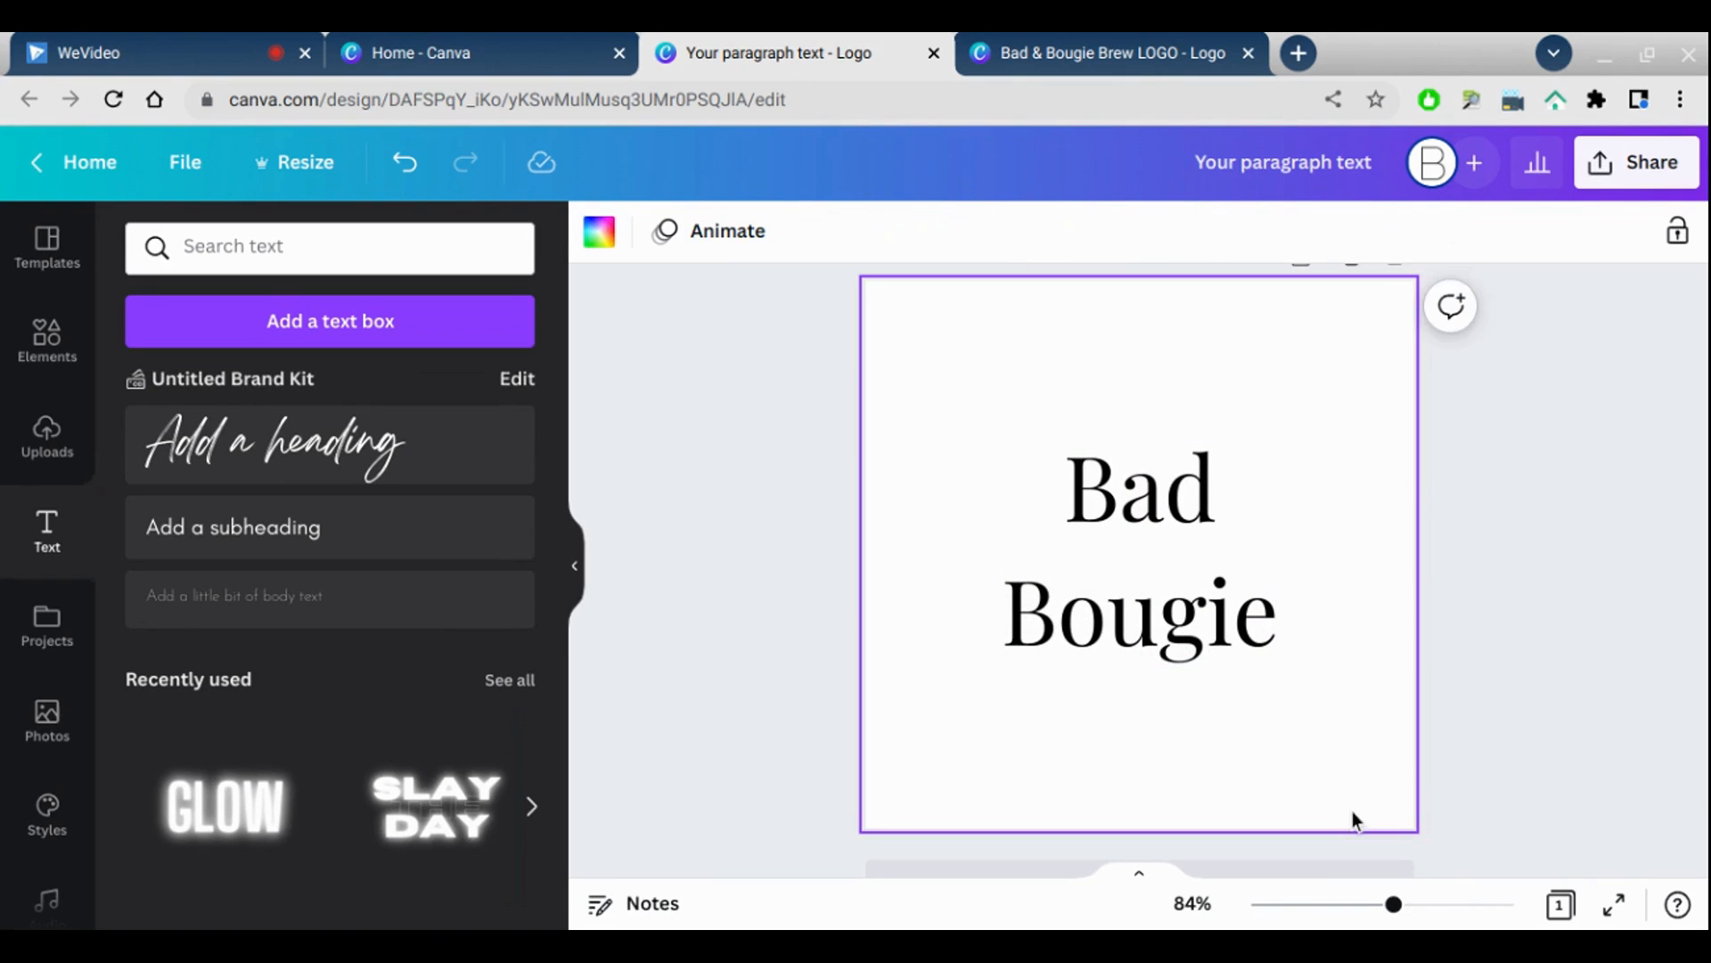
Step: Left-align the two lines of the "Bad Bougie" text
left_click(1260, 700)
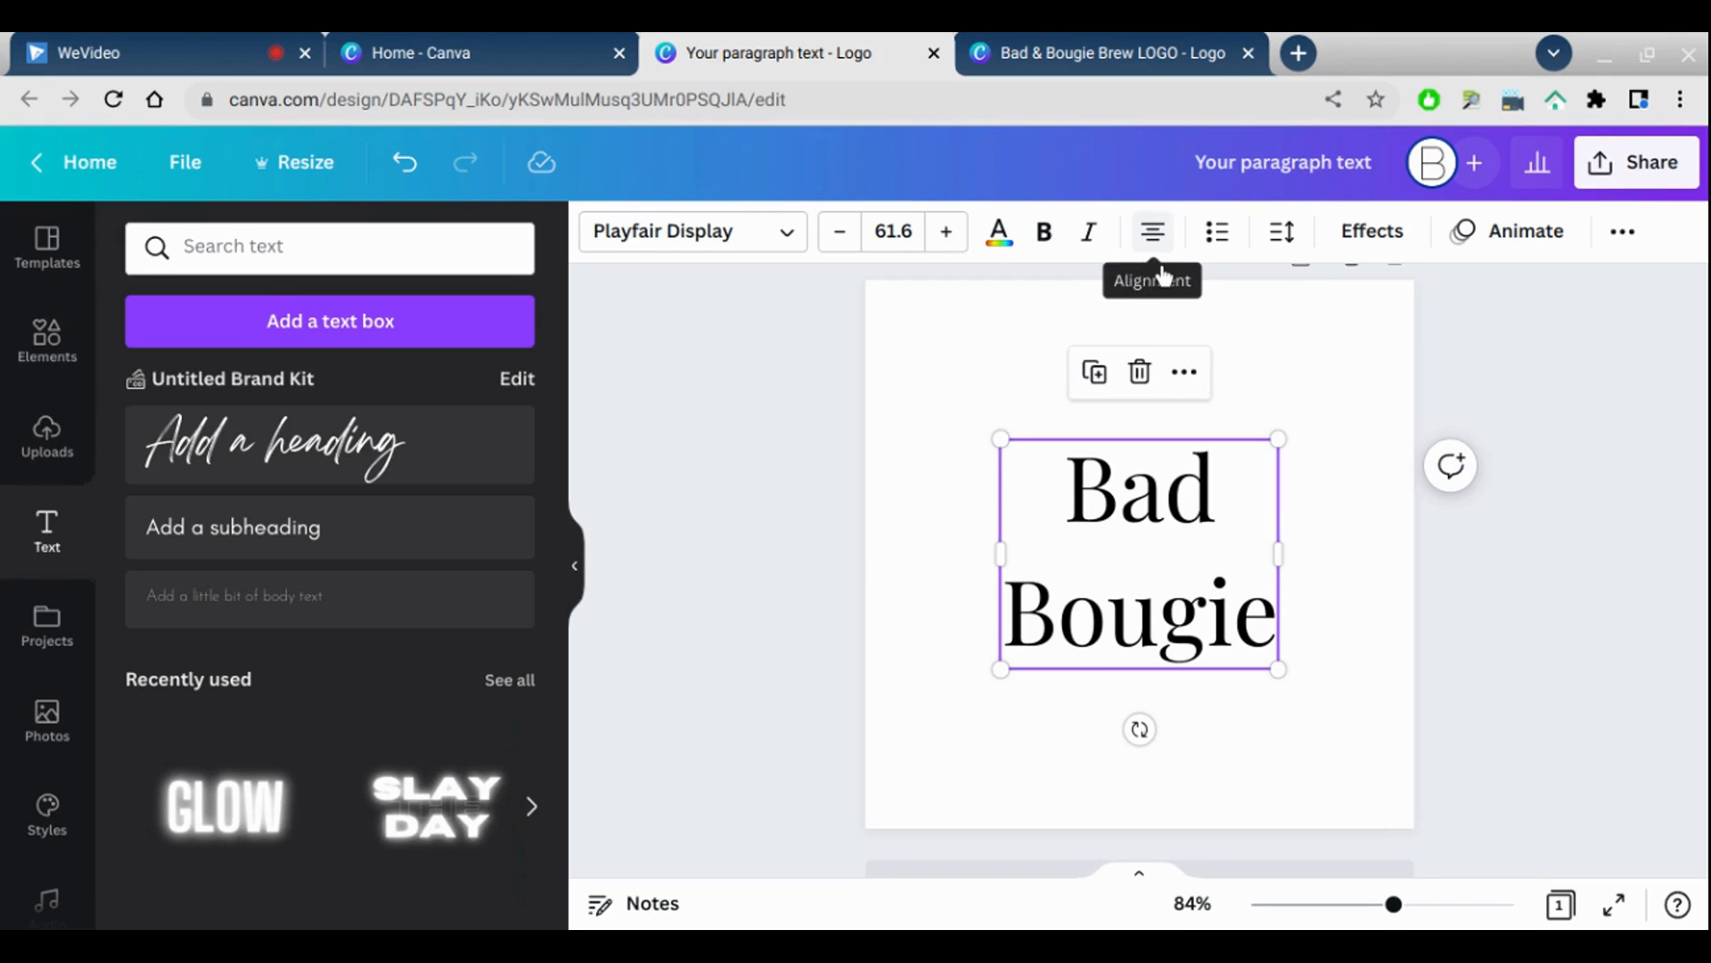
left_click(1153, 234)
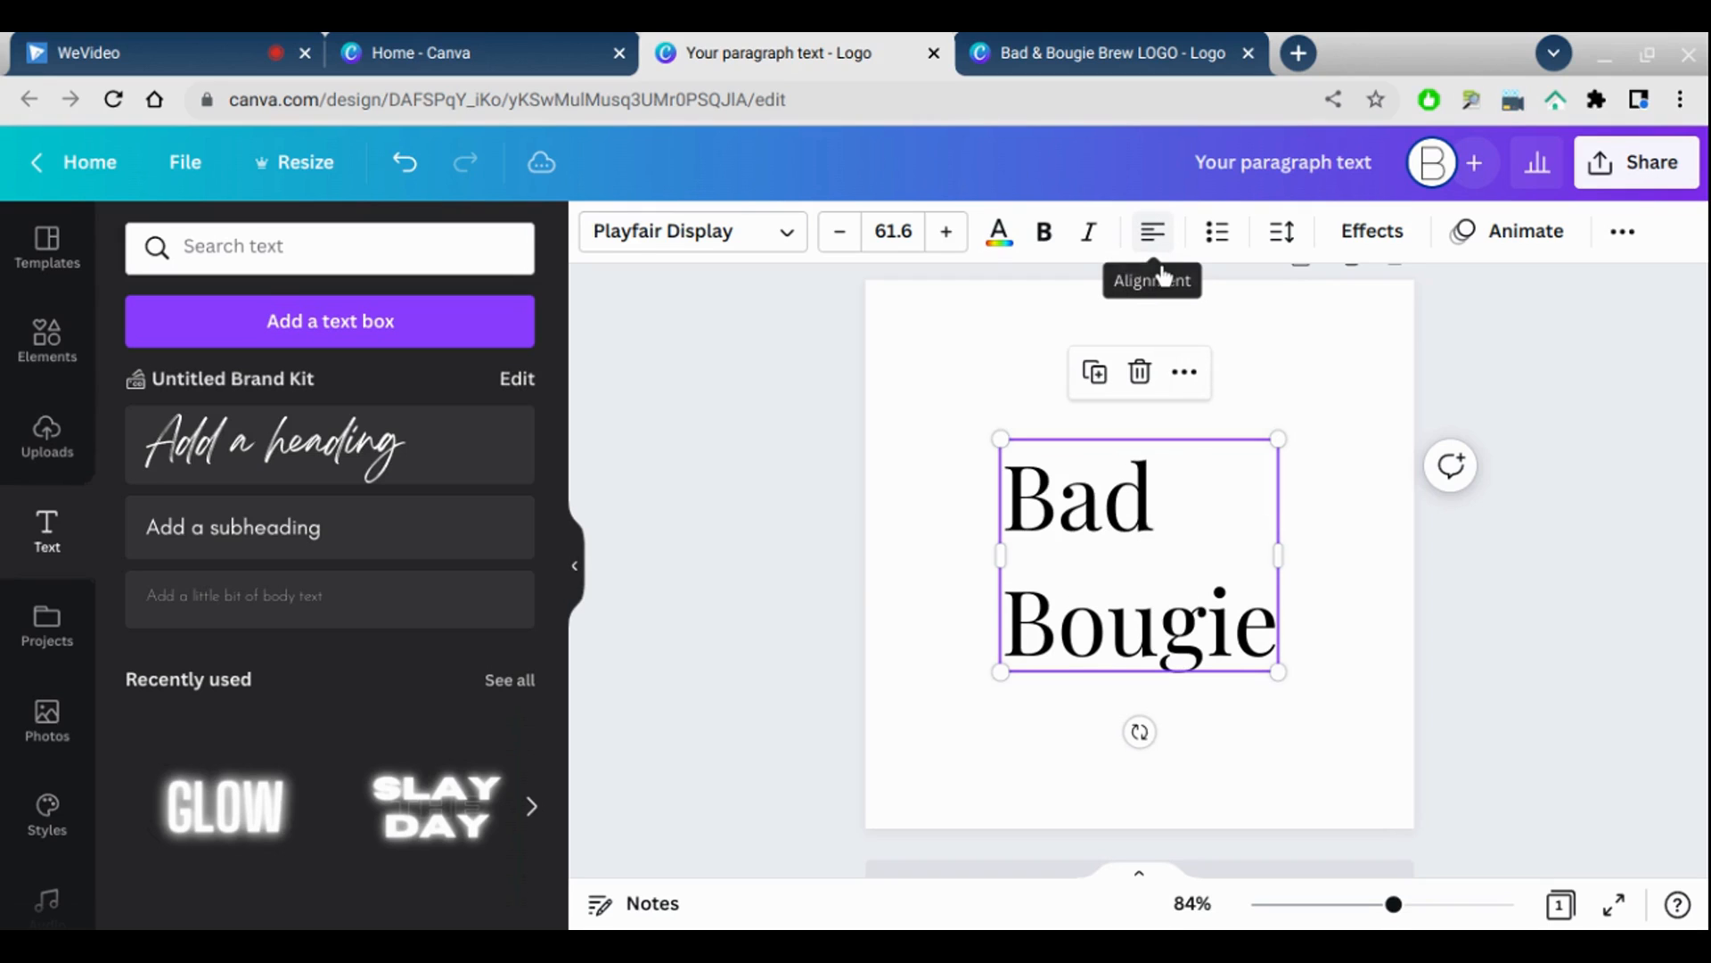
left_click(1297, 829)
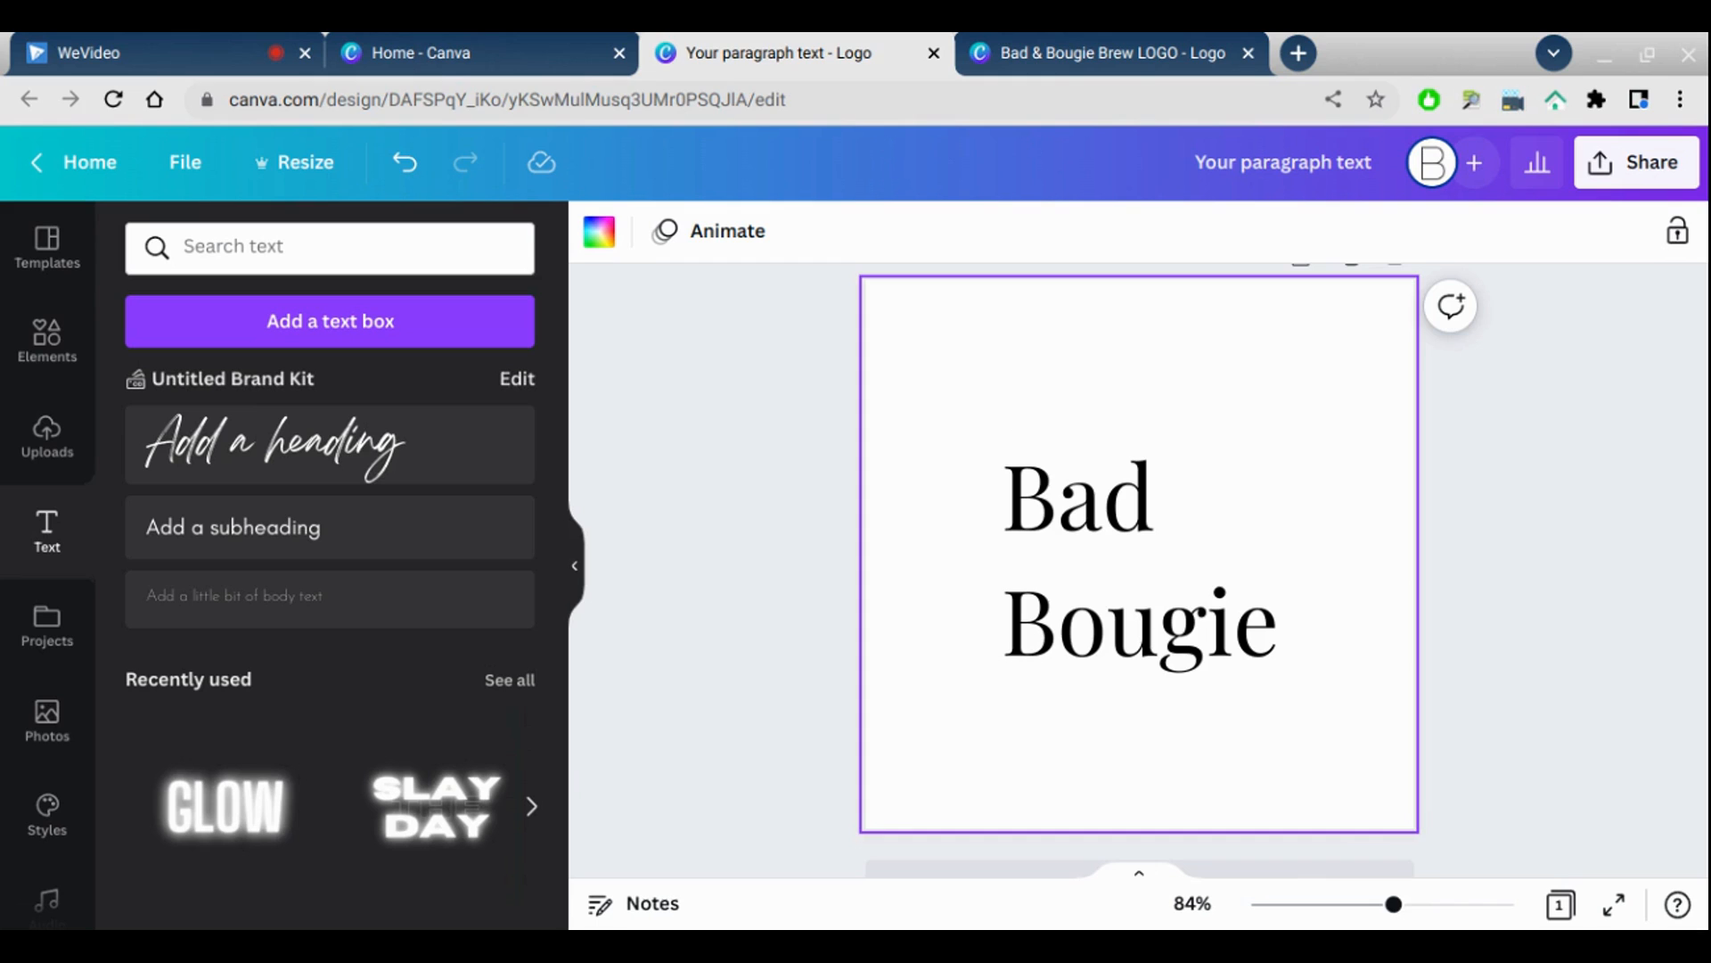
Step: Reduce the line spacing of the "Bad Bougie" text to 0.58 so the two lines overlap
left_click(1207, 708)
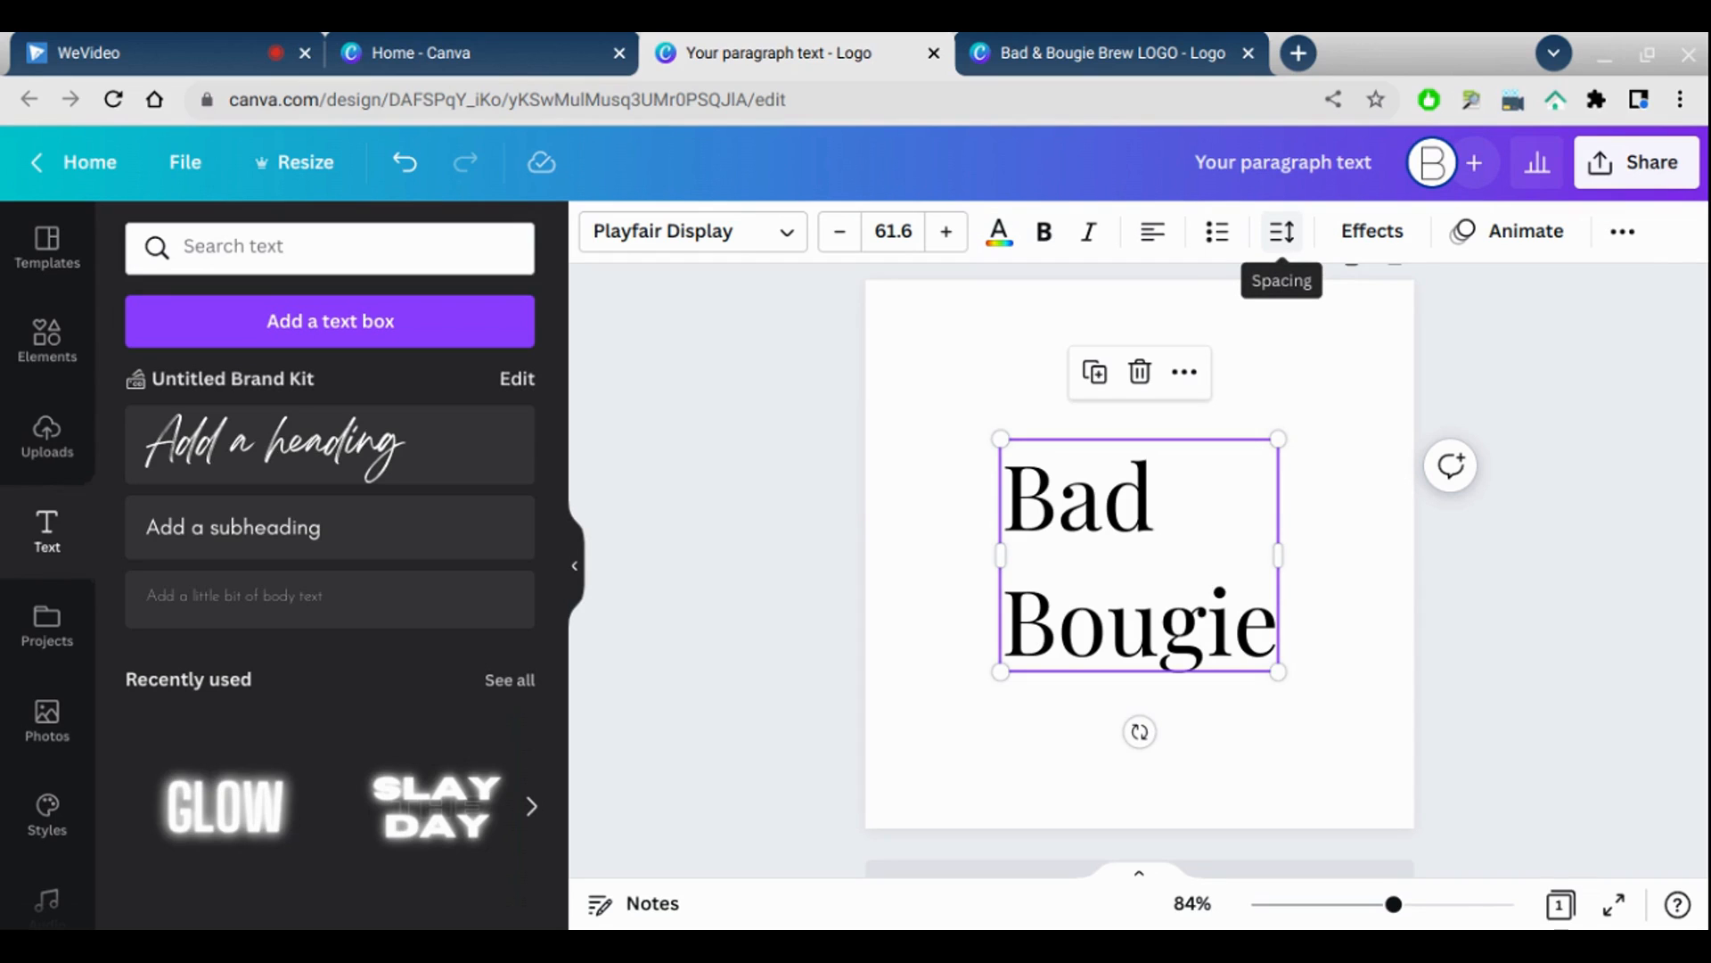
left_click(1281, 231)
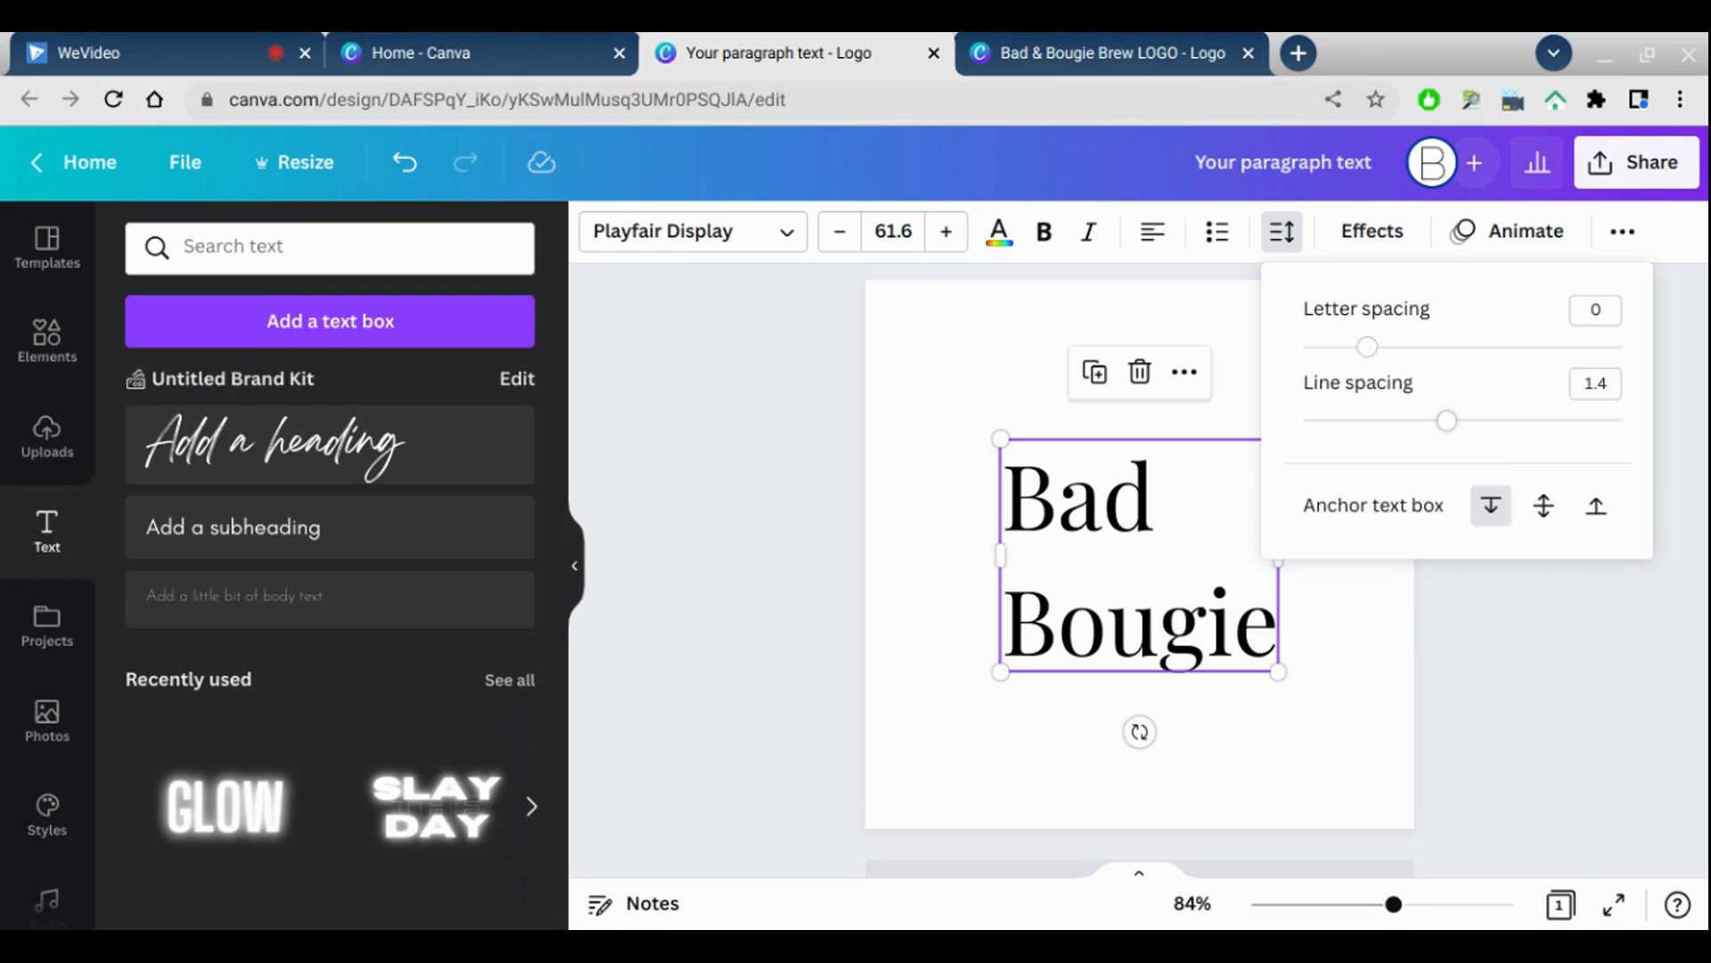
left_click_drag(1455, 459, 1322, 455)
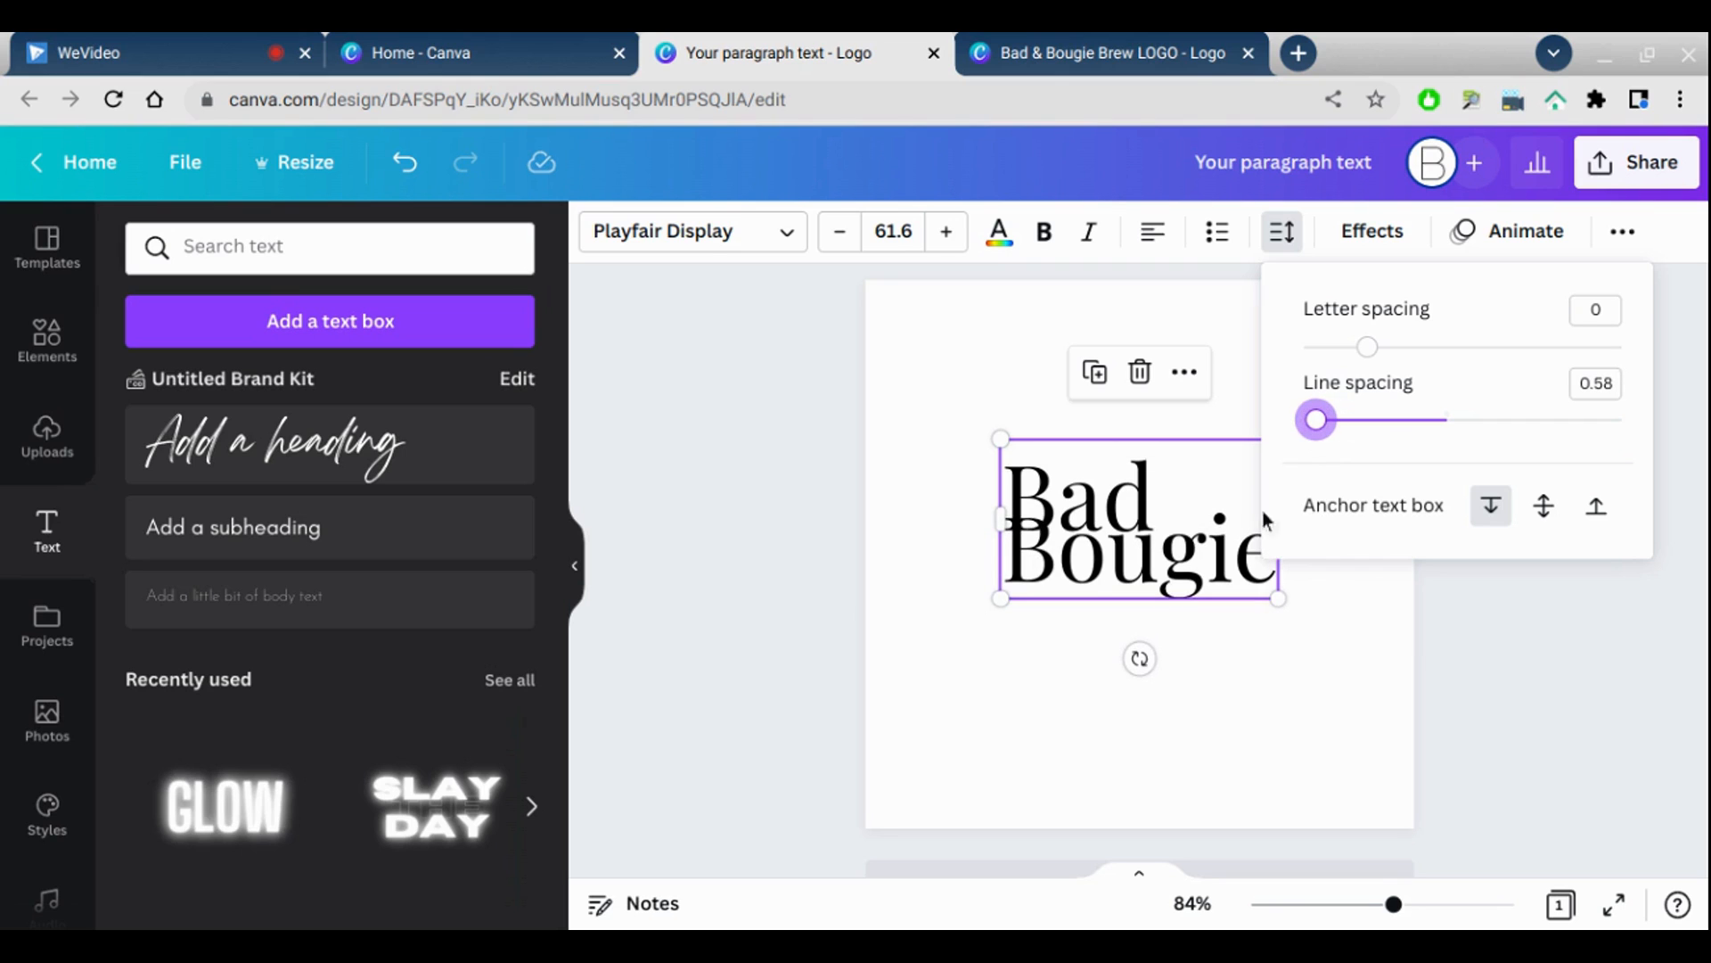
left_click(1012, 774)
Step: Indent the "Bougie" line slightly from the start of "Bad" and move the text block to the page centre
left_click(1055, 601)
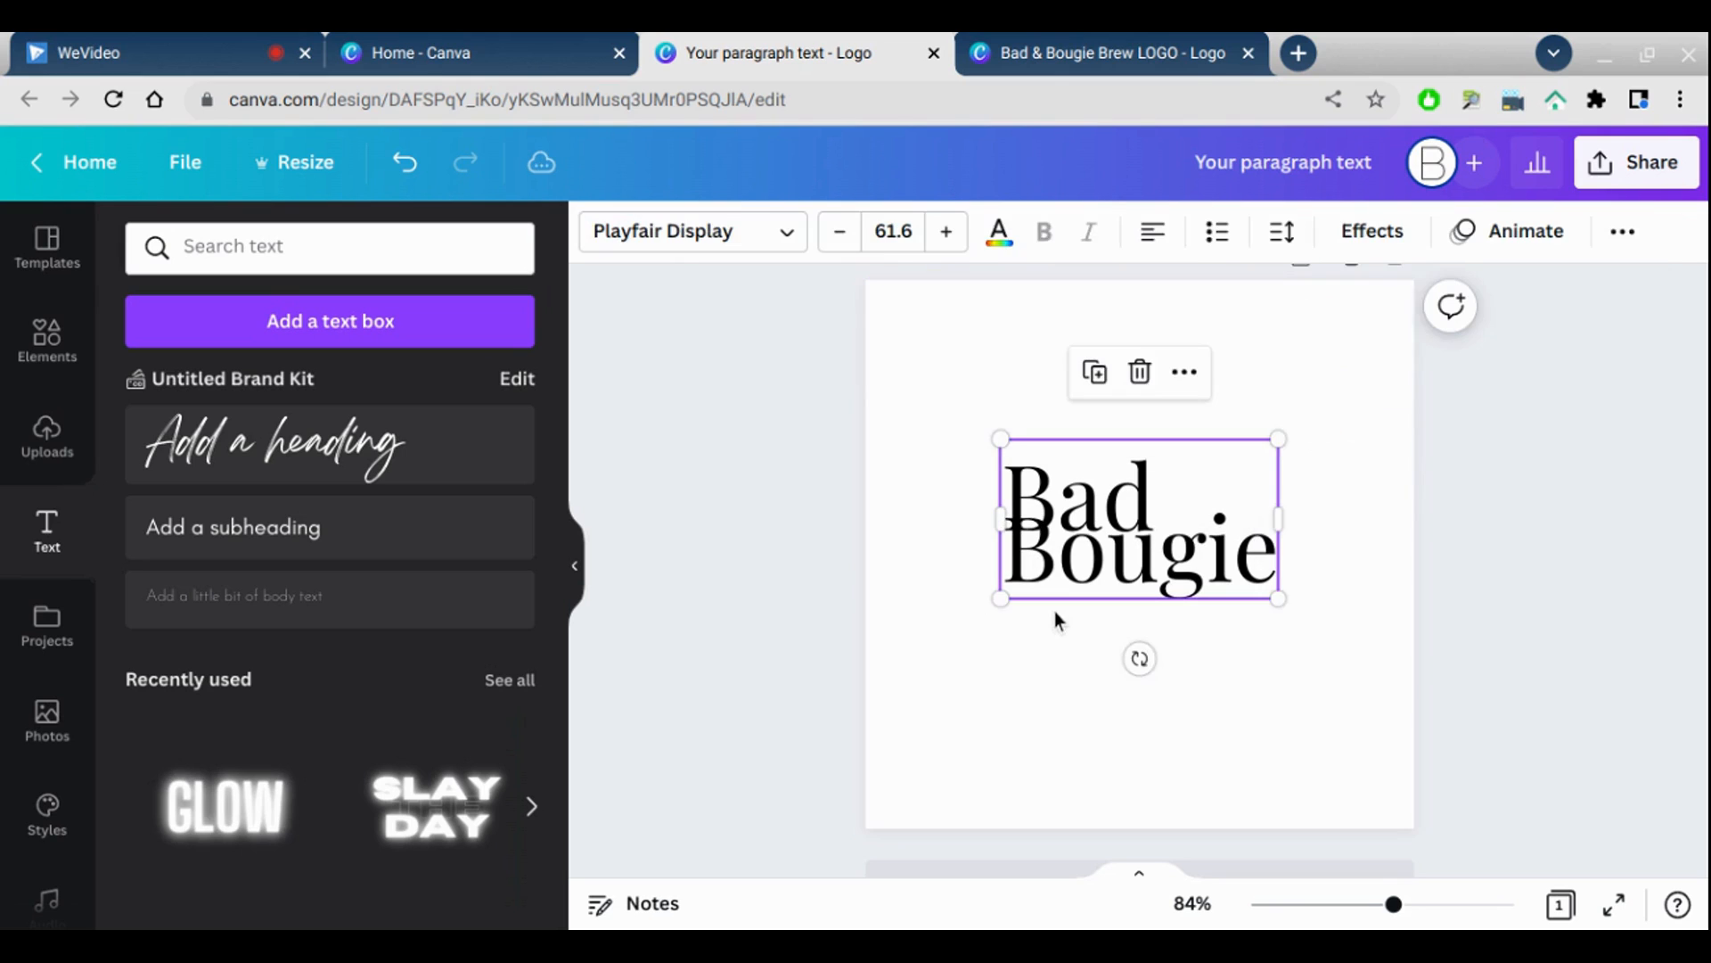
left_click(1017, 592)
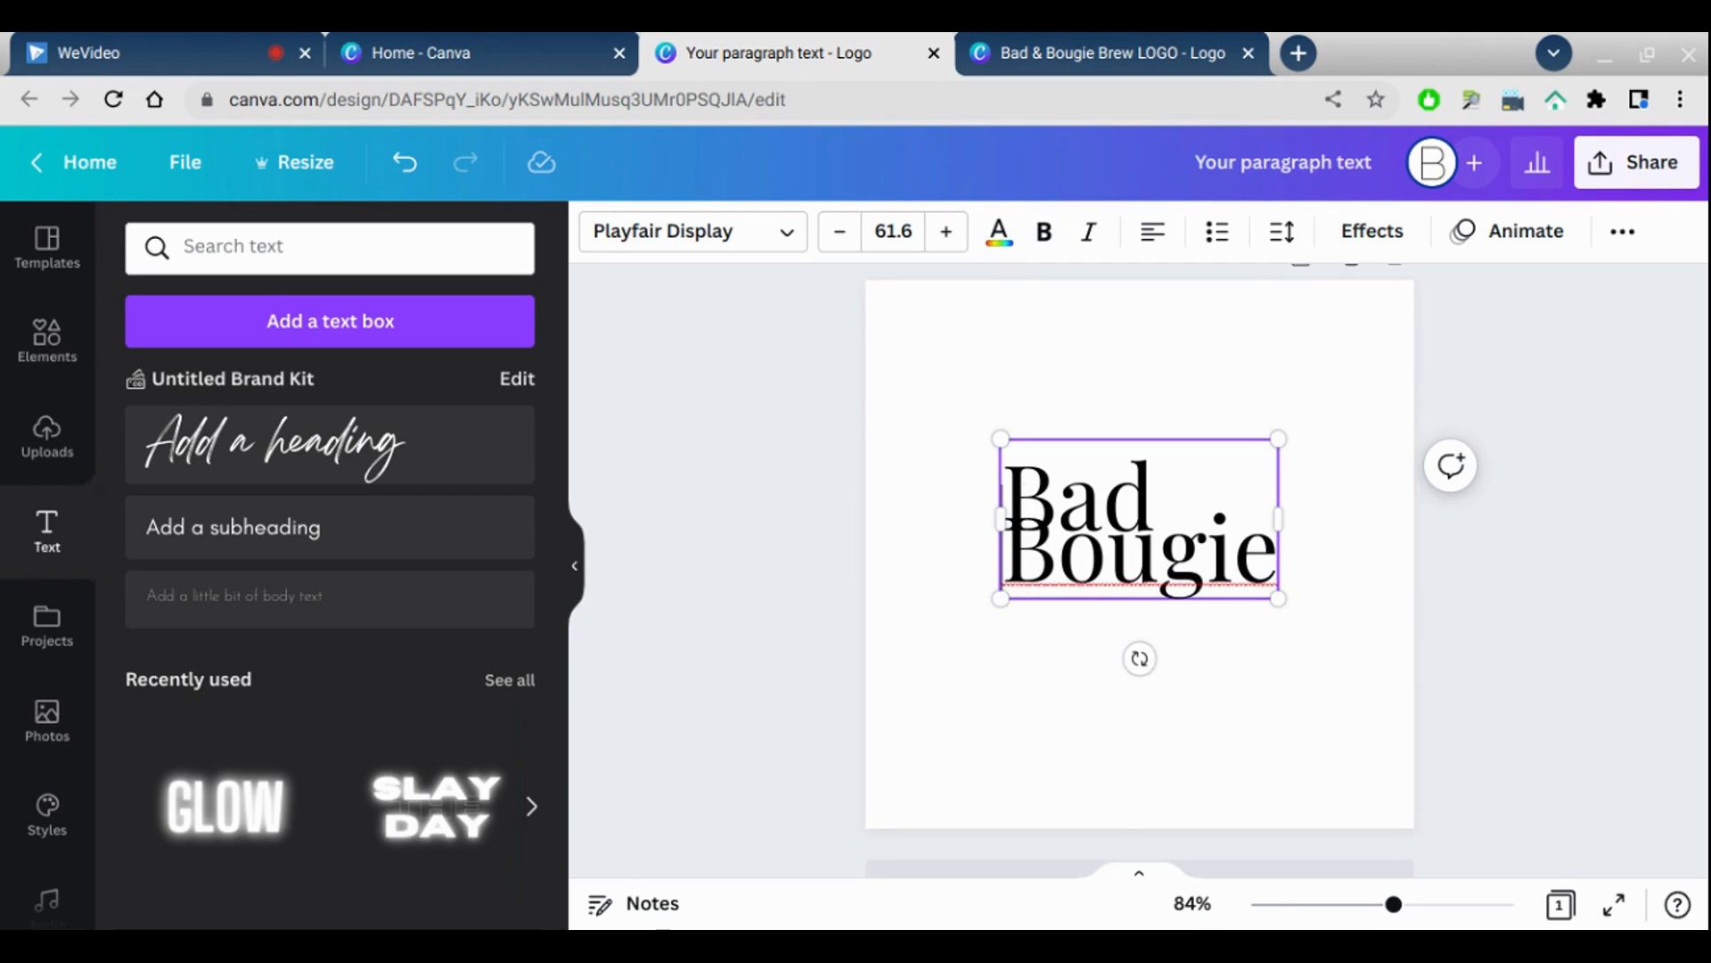
left_click(1092, 806)
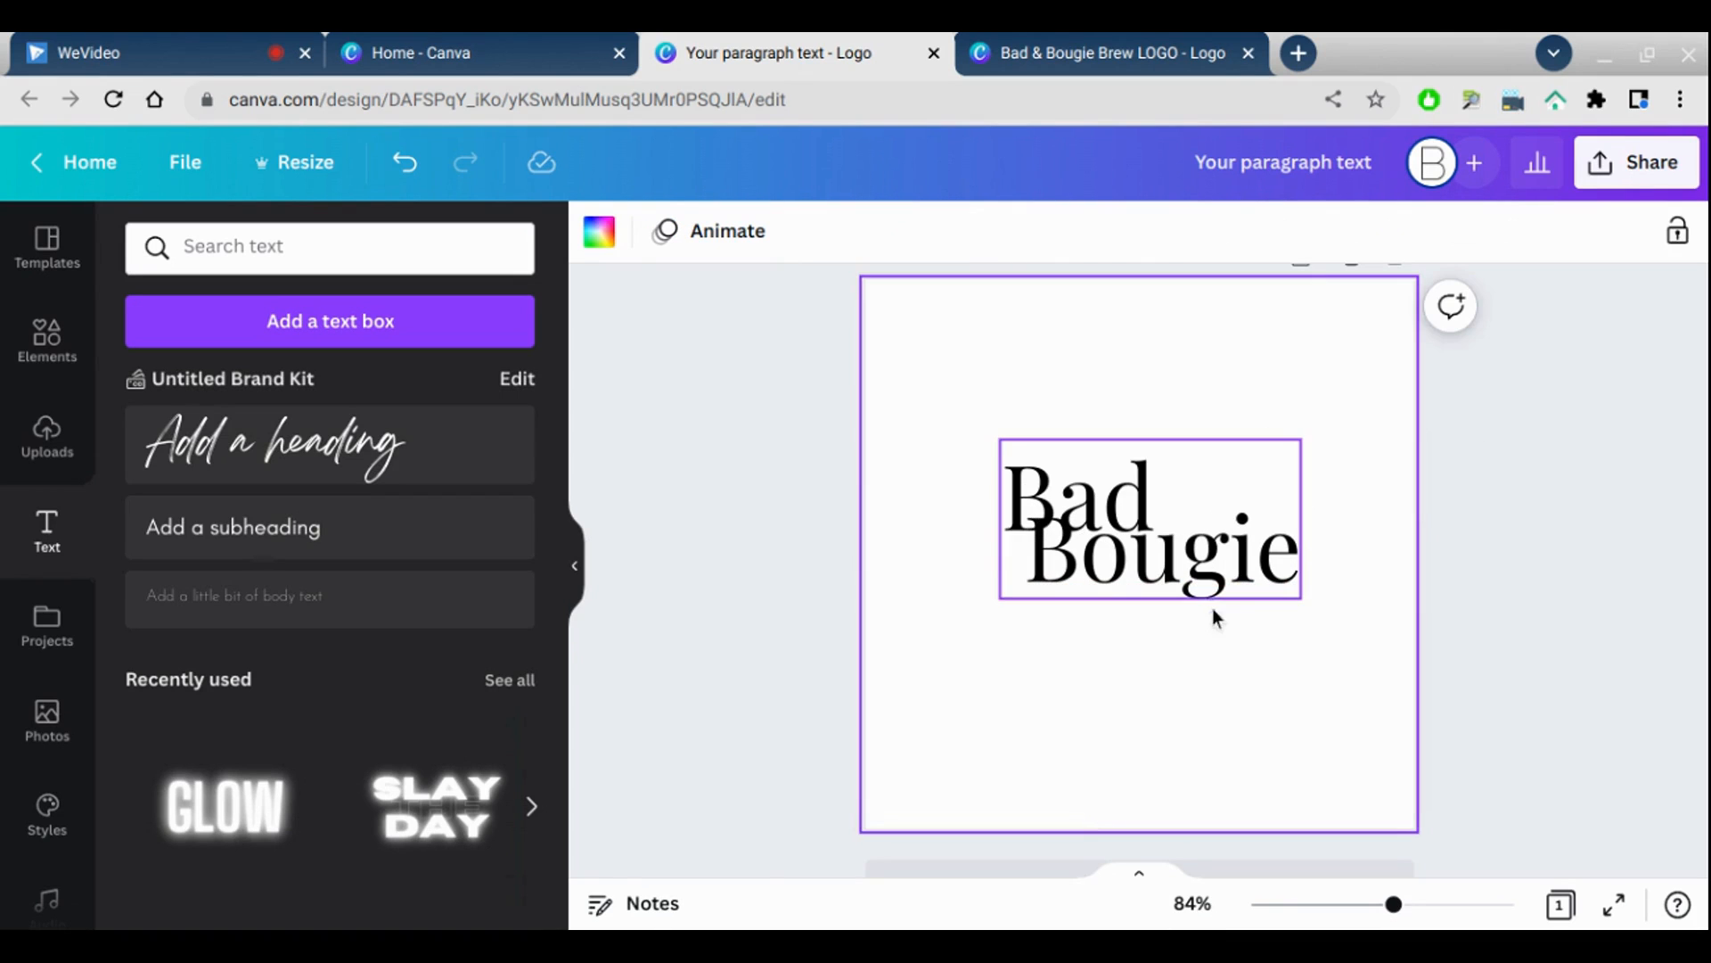
left_click_drag(1186, 611, 1173, 659)
left_click(1267, 802)
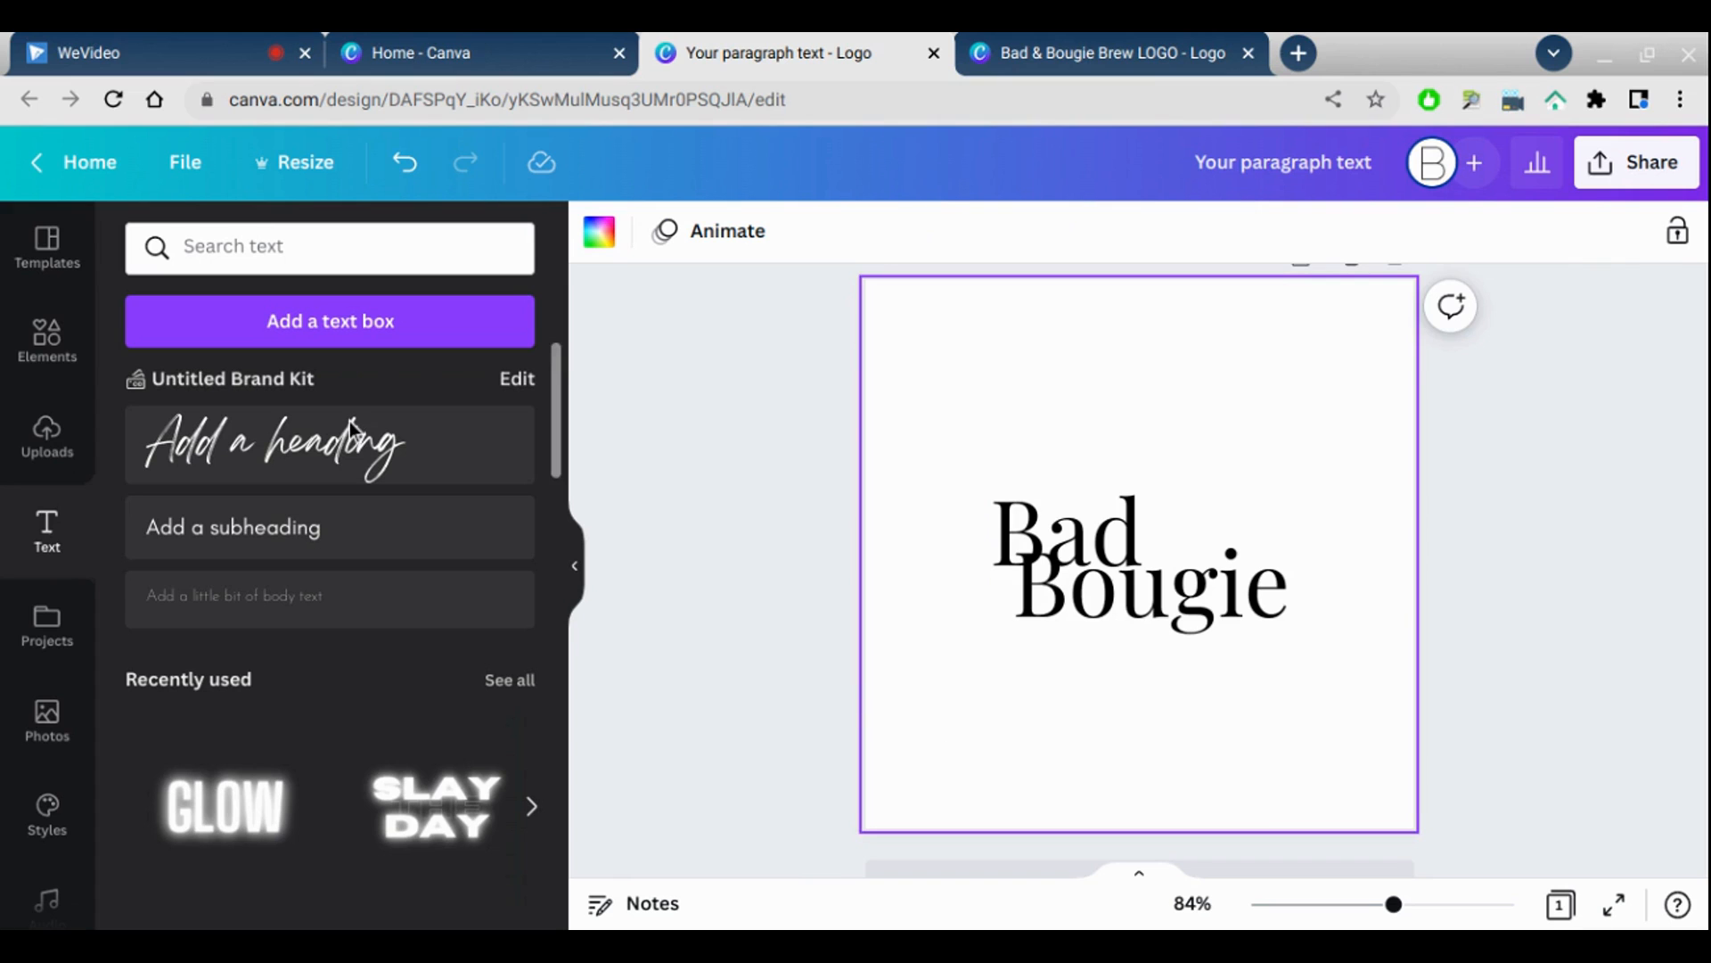
Step: Add a second text box reading "BREW" at about size 12.8 and place it just below the end of "Bougie"
left_click(318, 323)
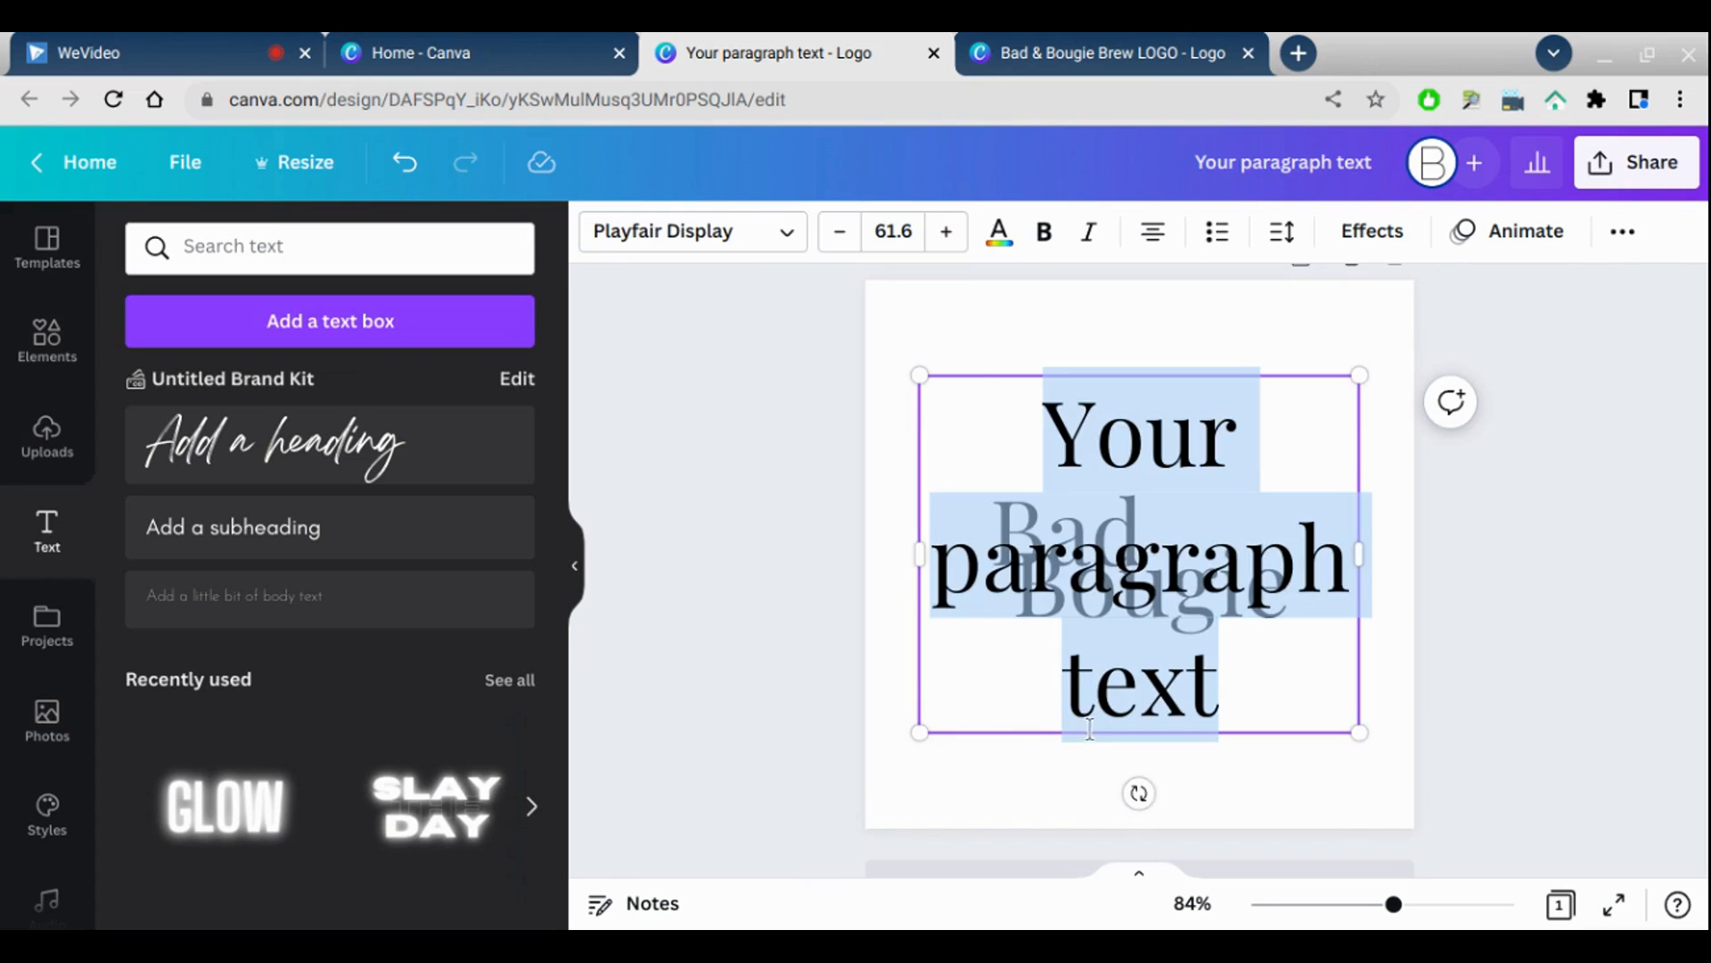
left_click_drag(923, 405, 1254, 729)
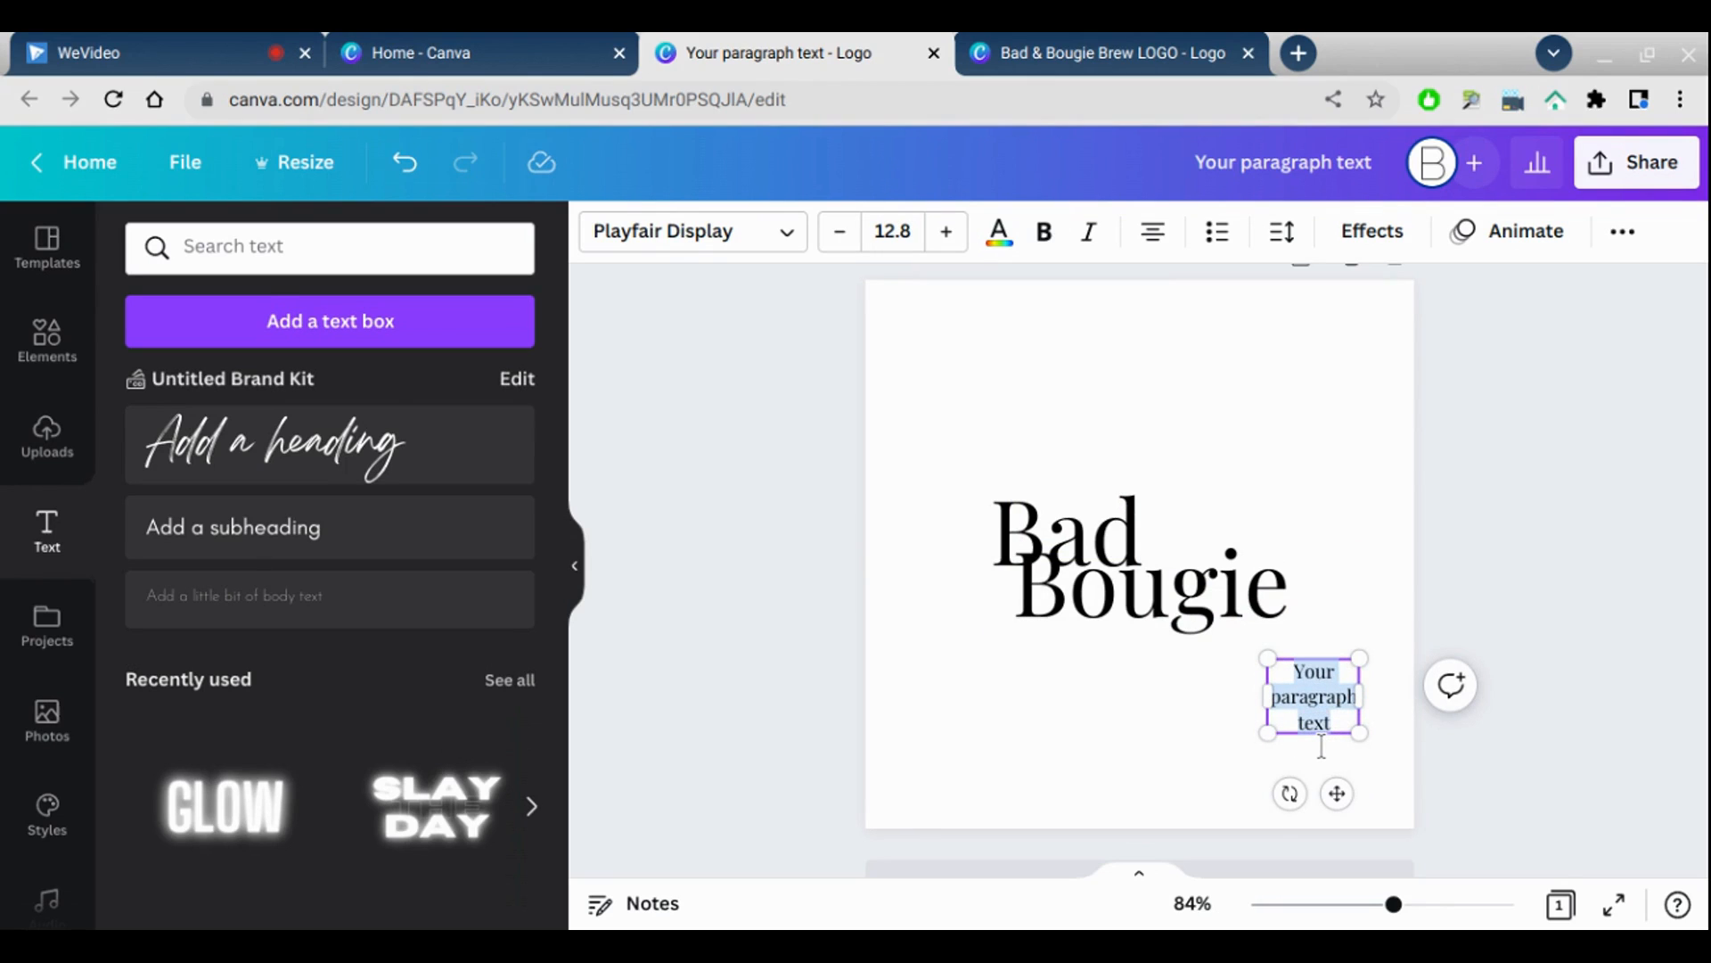
type("BREW")
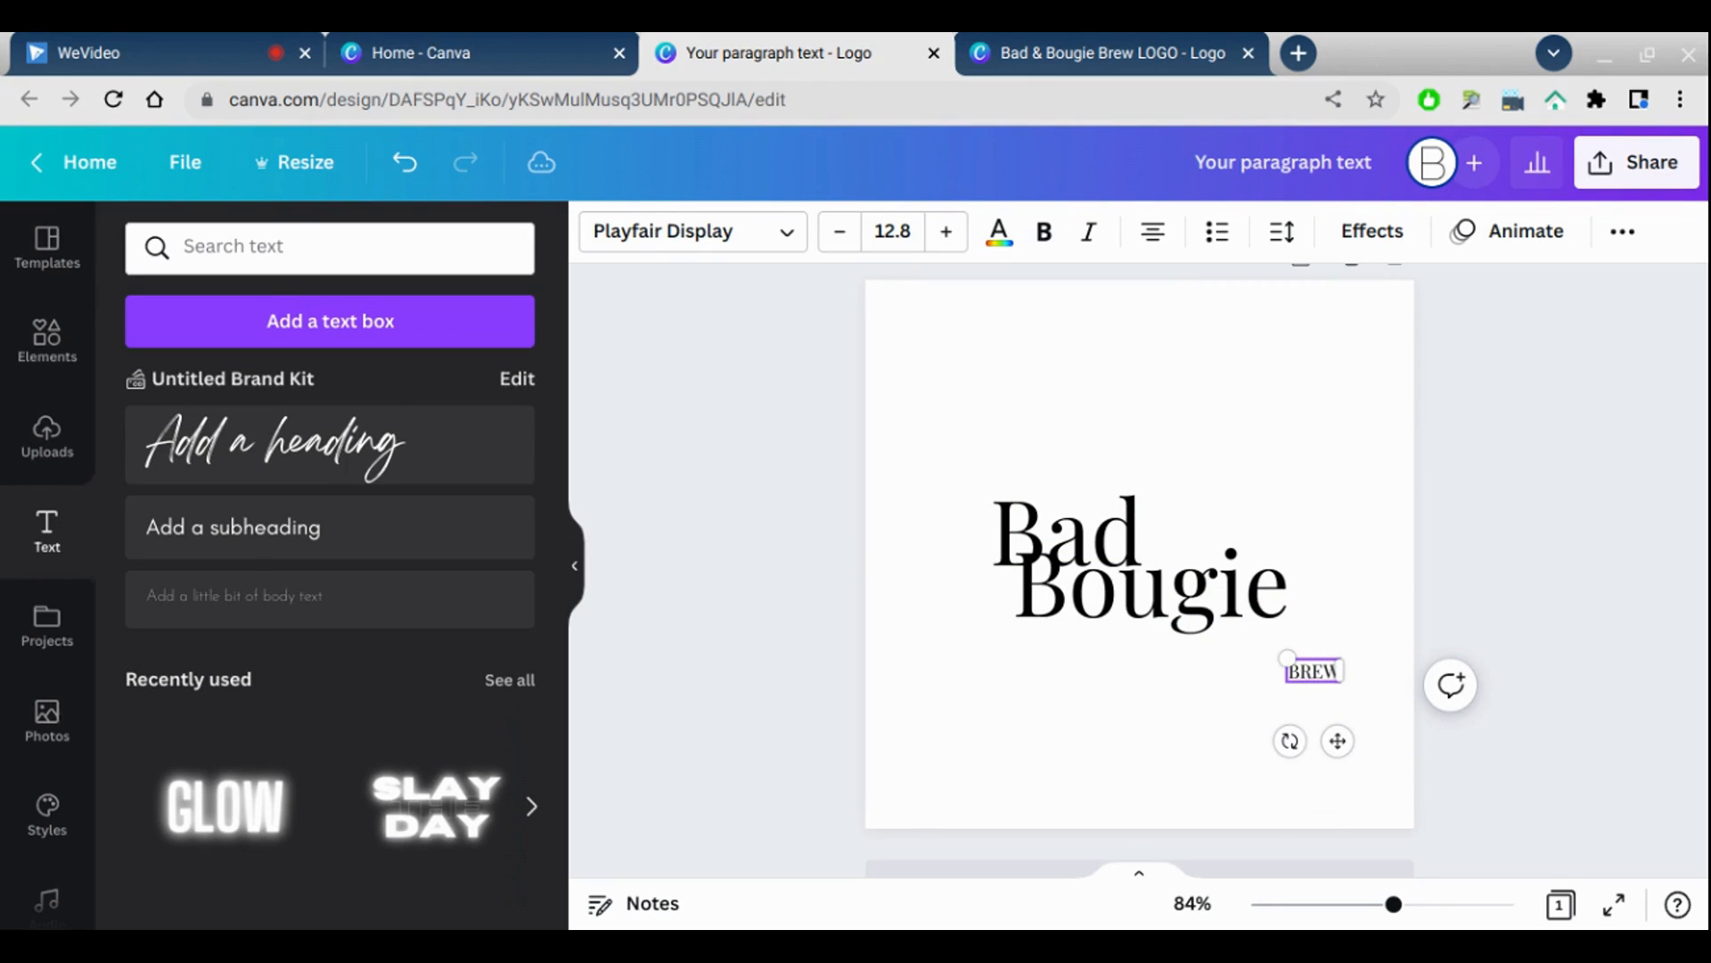
left_click_drag(1334, 792, 1284, 754)
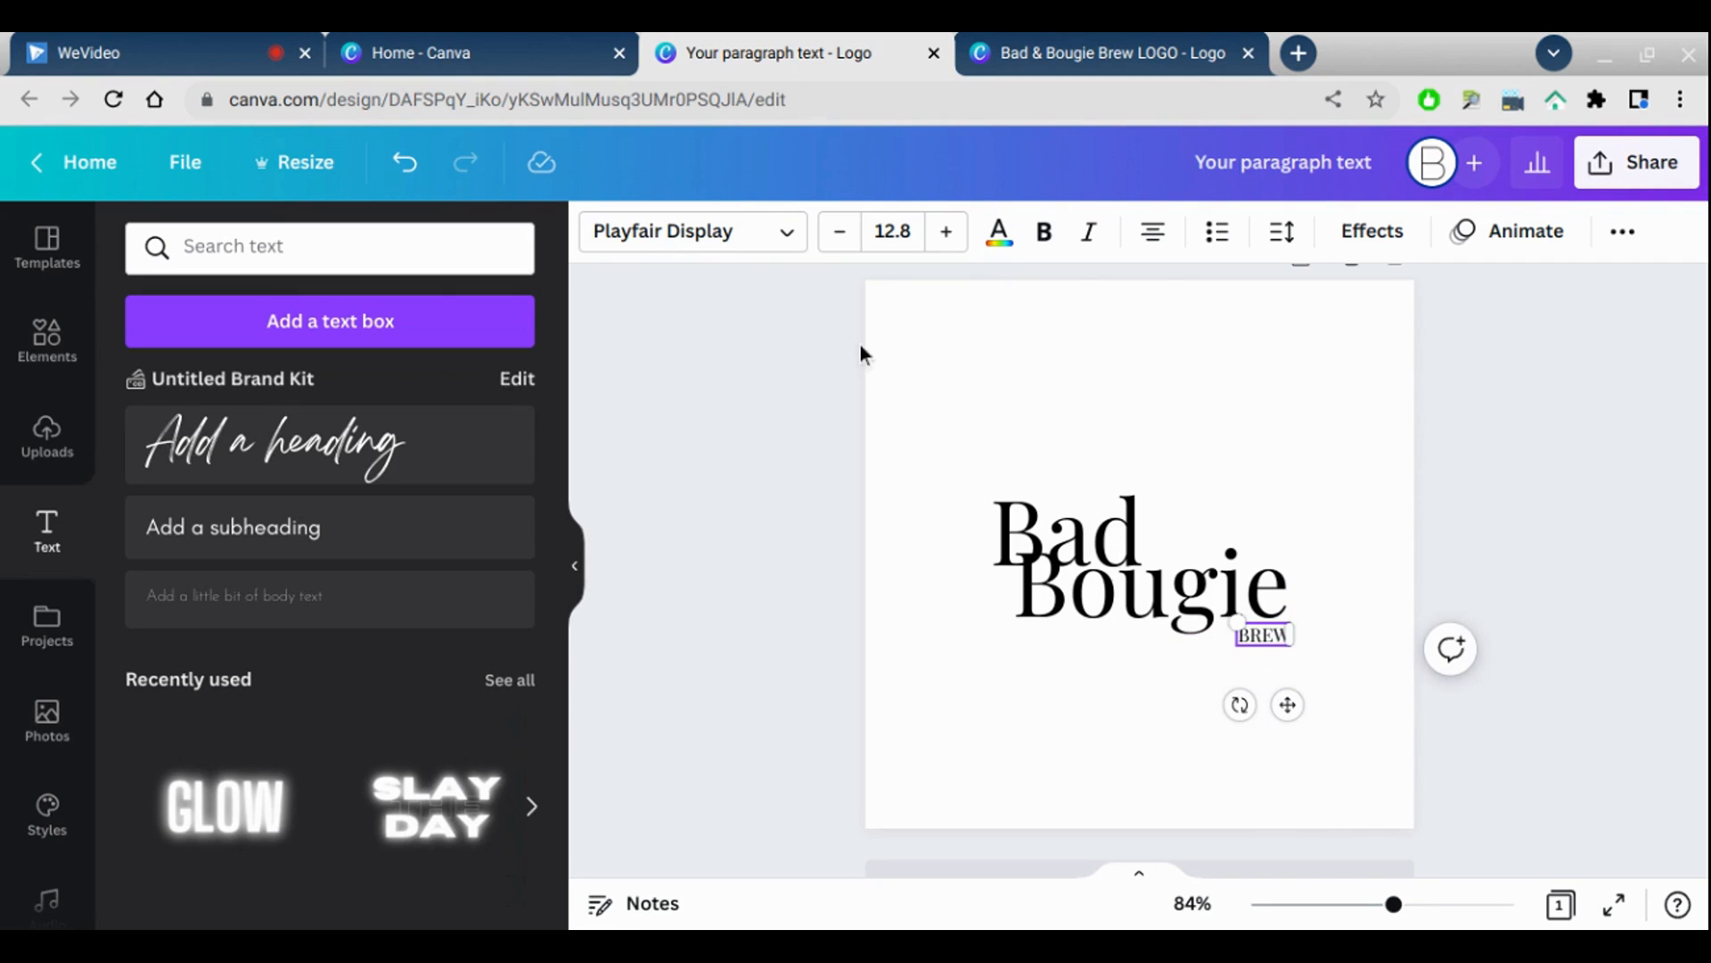
Step: Find the Glacial Indifference font by searching for "Glacial" and apply it to the "BREW" text only
left_click(787, 231)
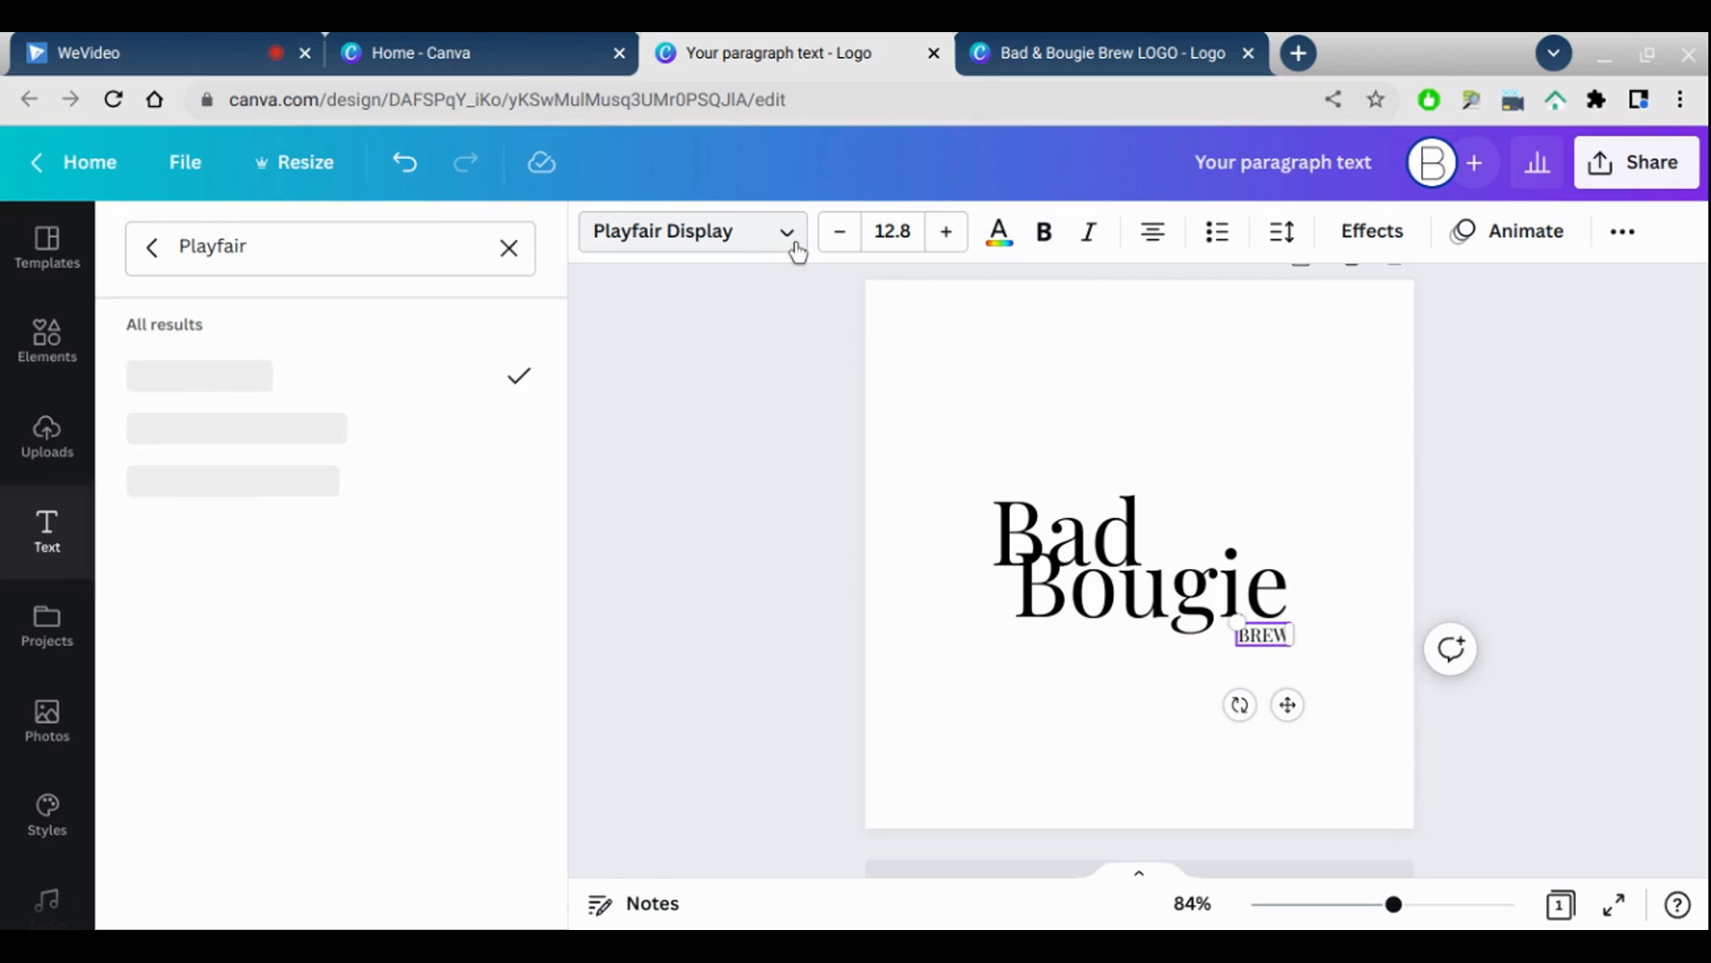
left_click(509, 252)
type("G")
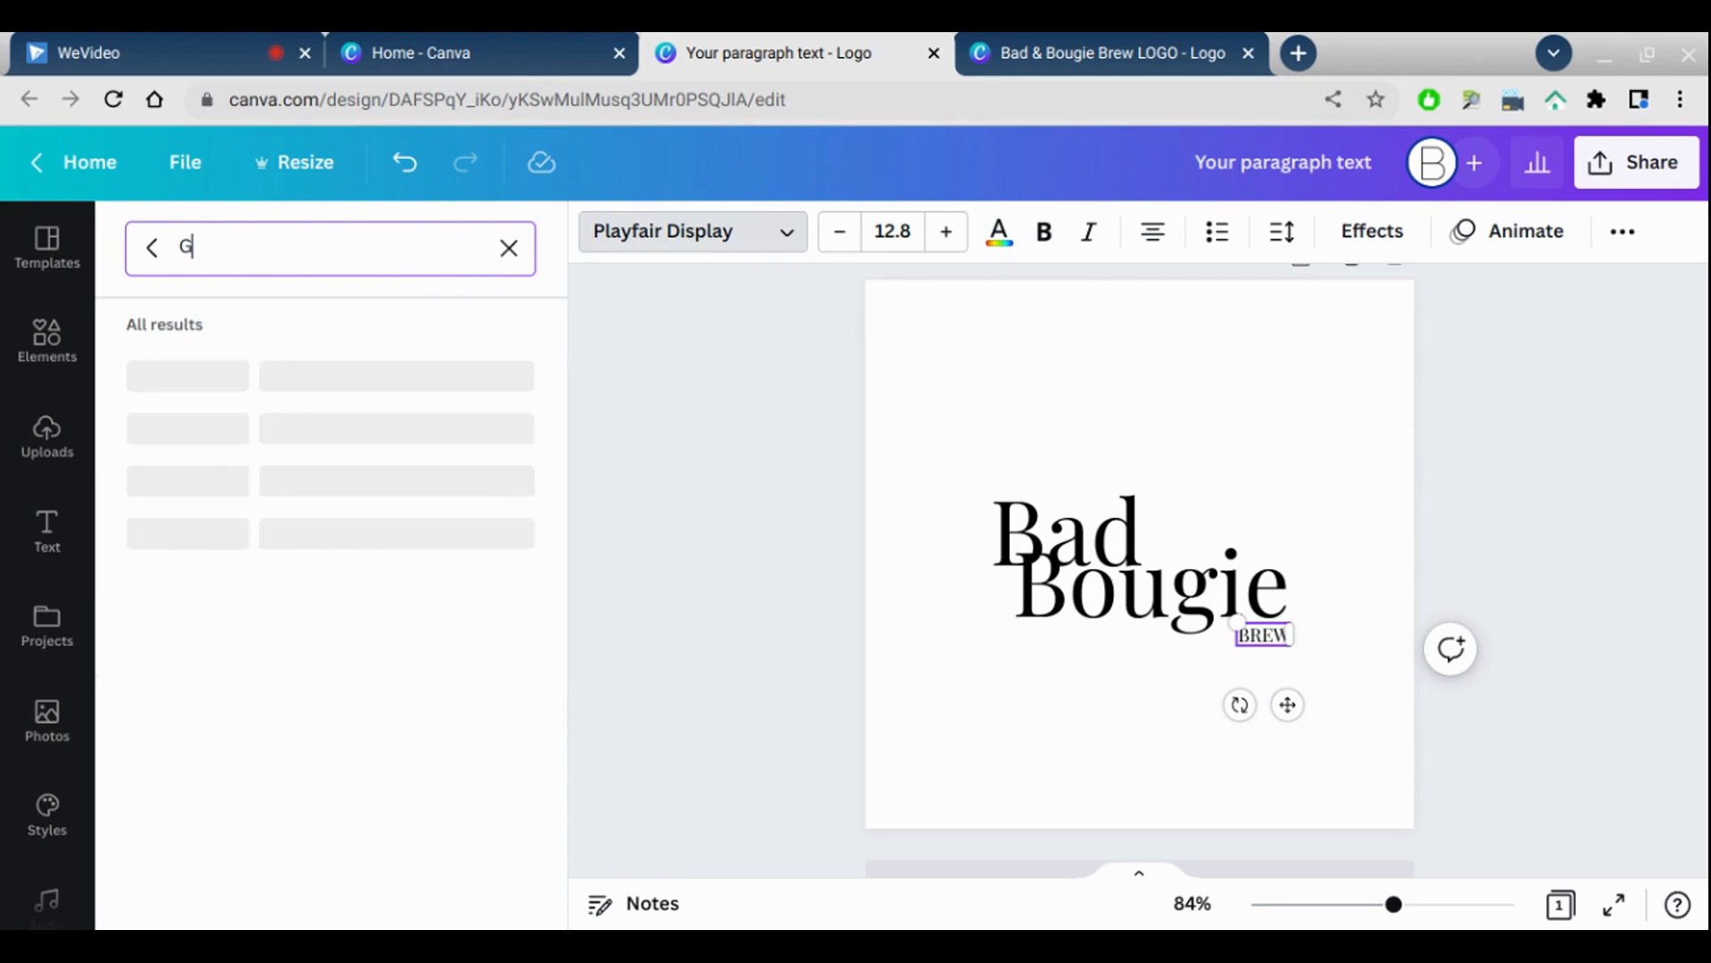
type("lacial")
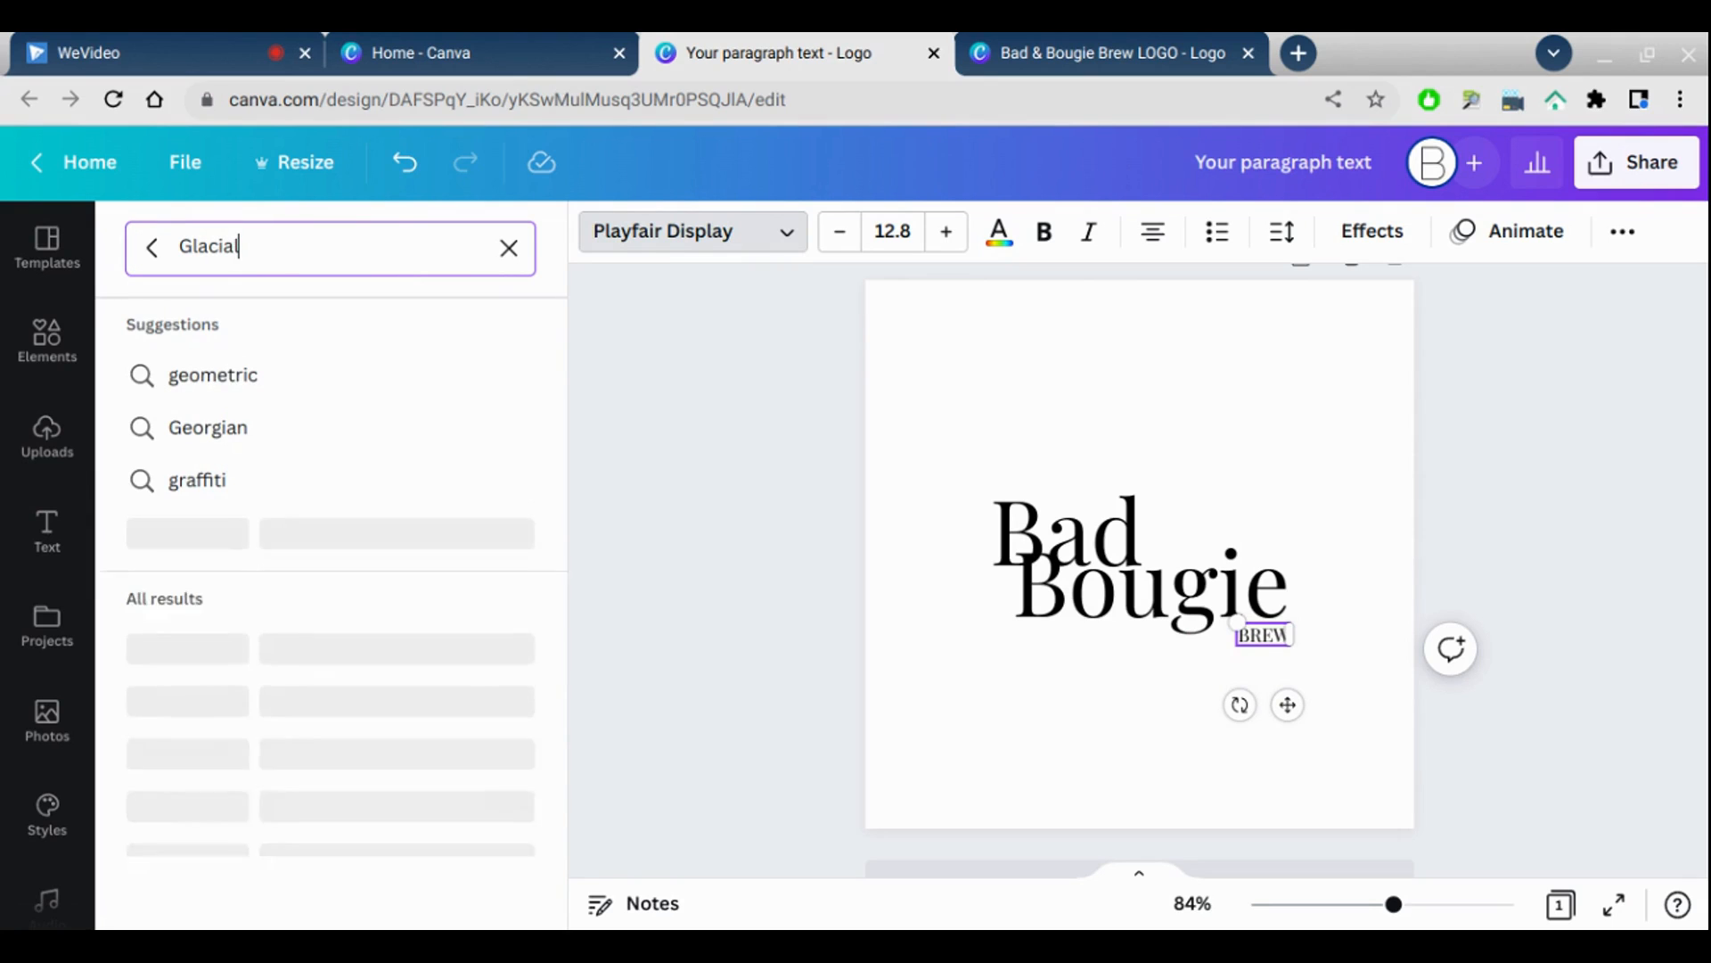
left_click(294, 392)
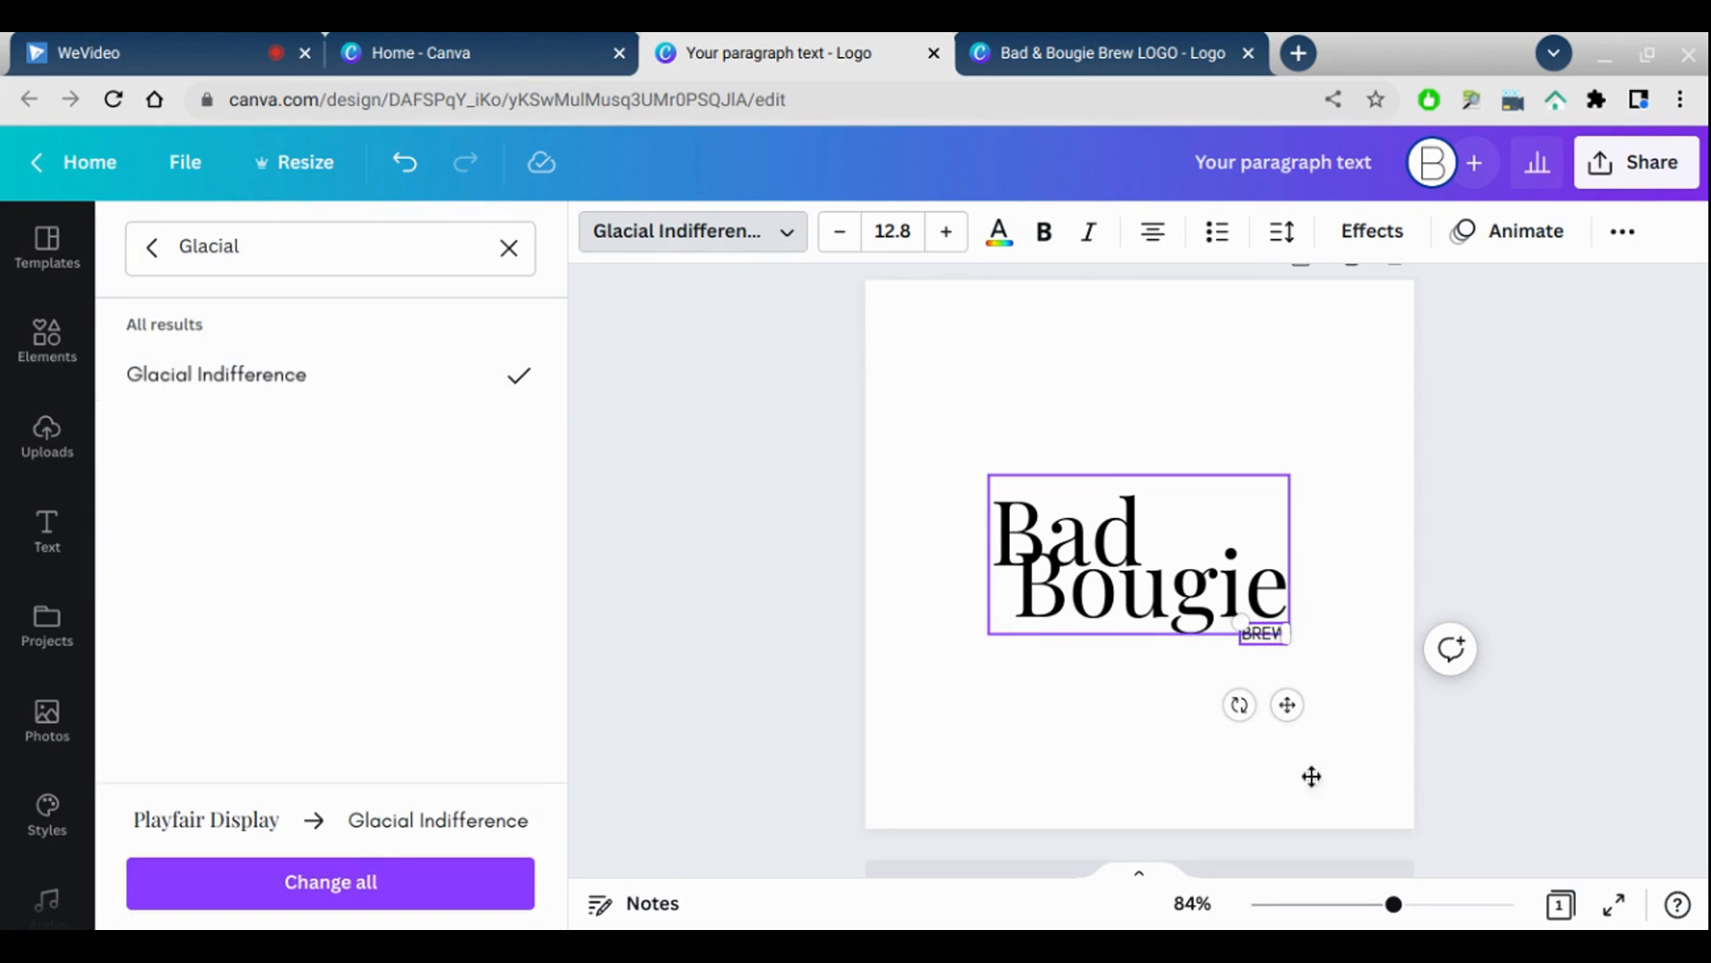
key("Escape")
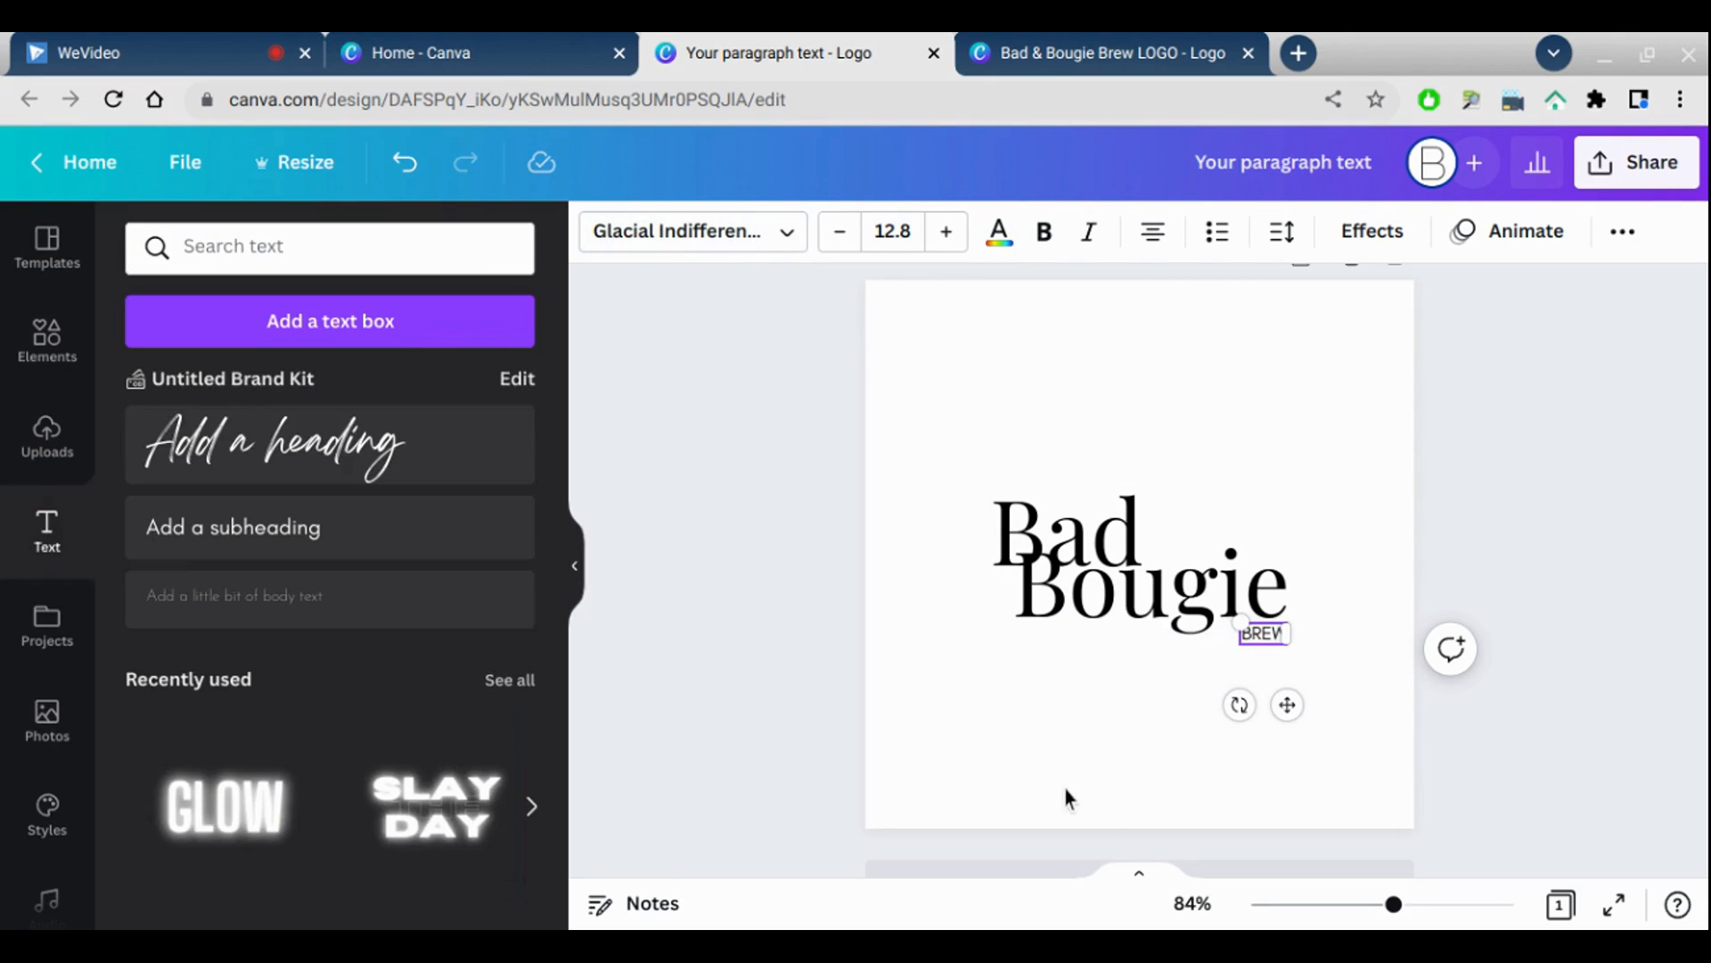
left_click(1157, 779)
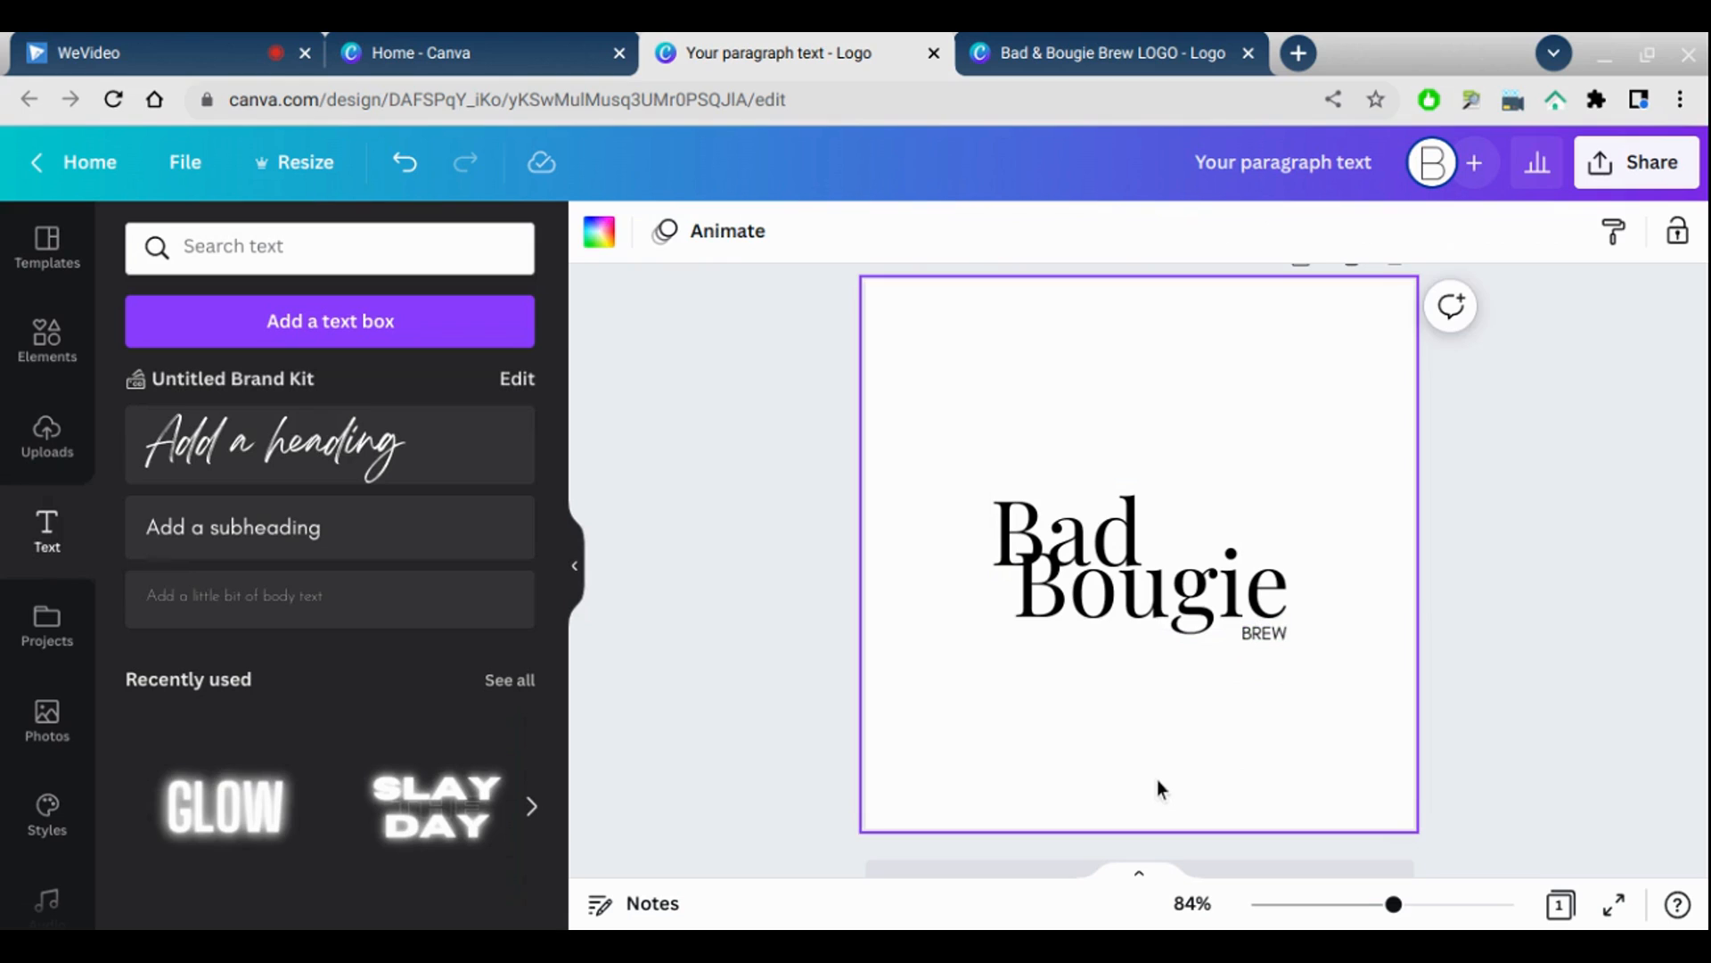
Step: Increase the letter spacing of the "BREW" text to 200
left_click(1279, 683)
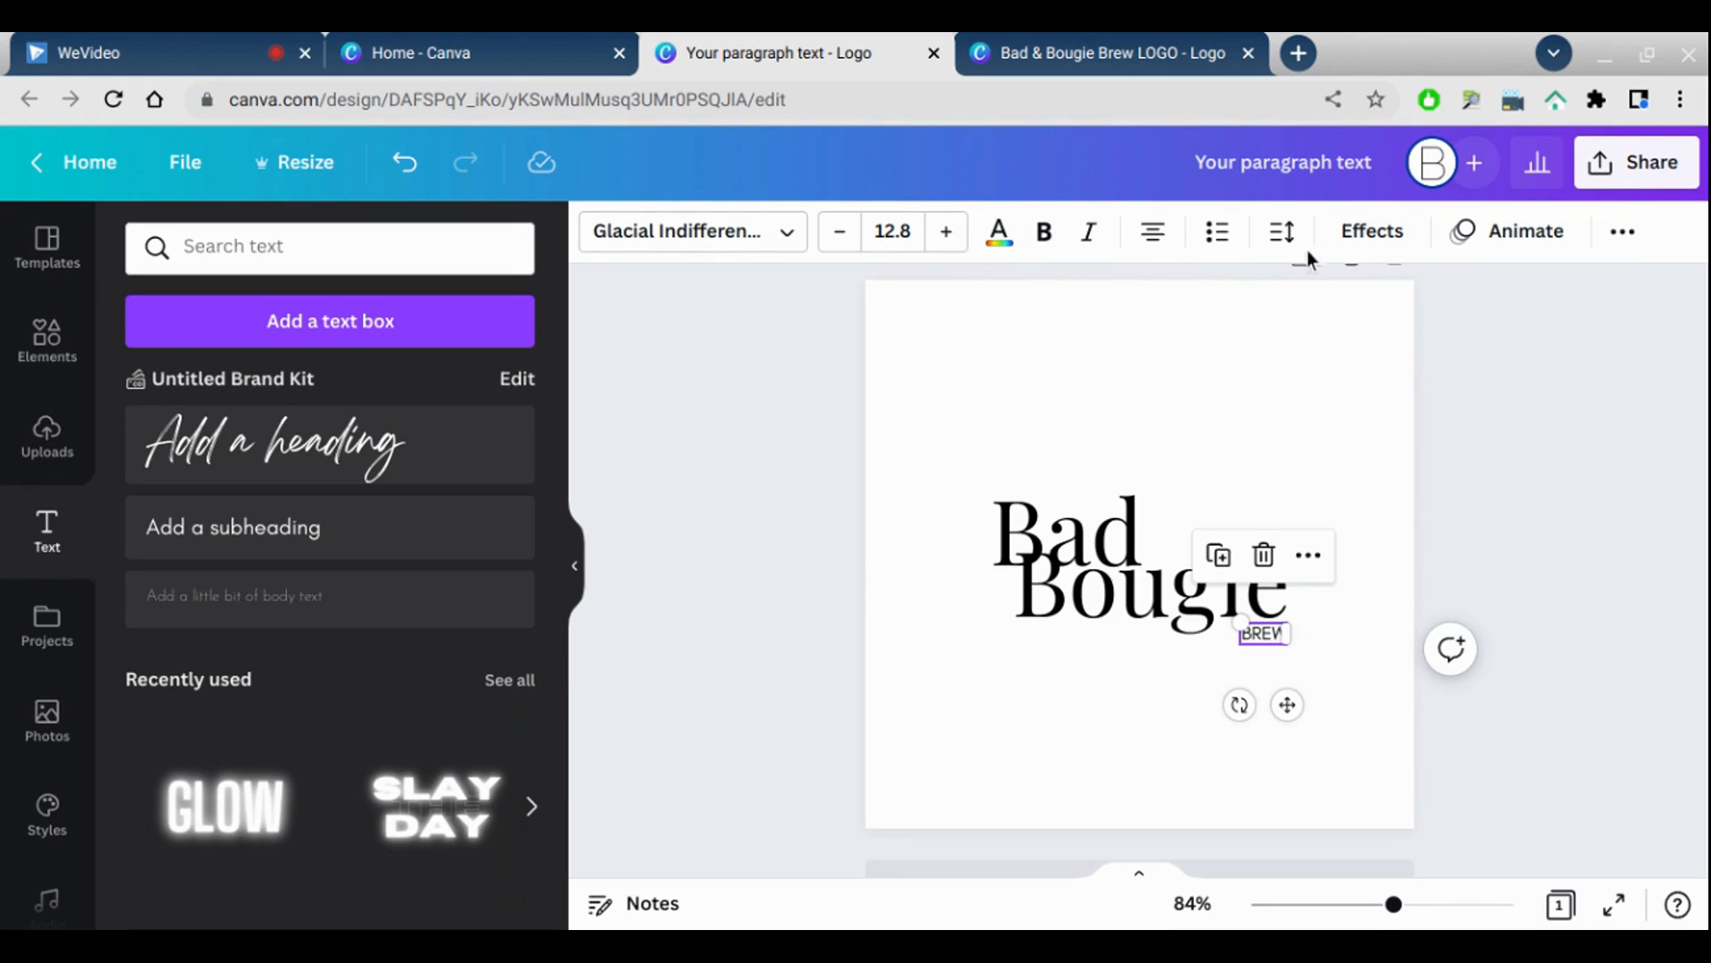
left_click(1284, 234)
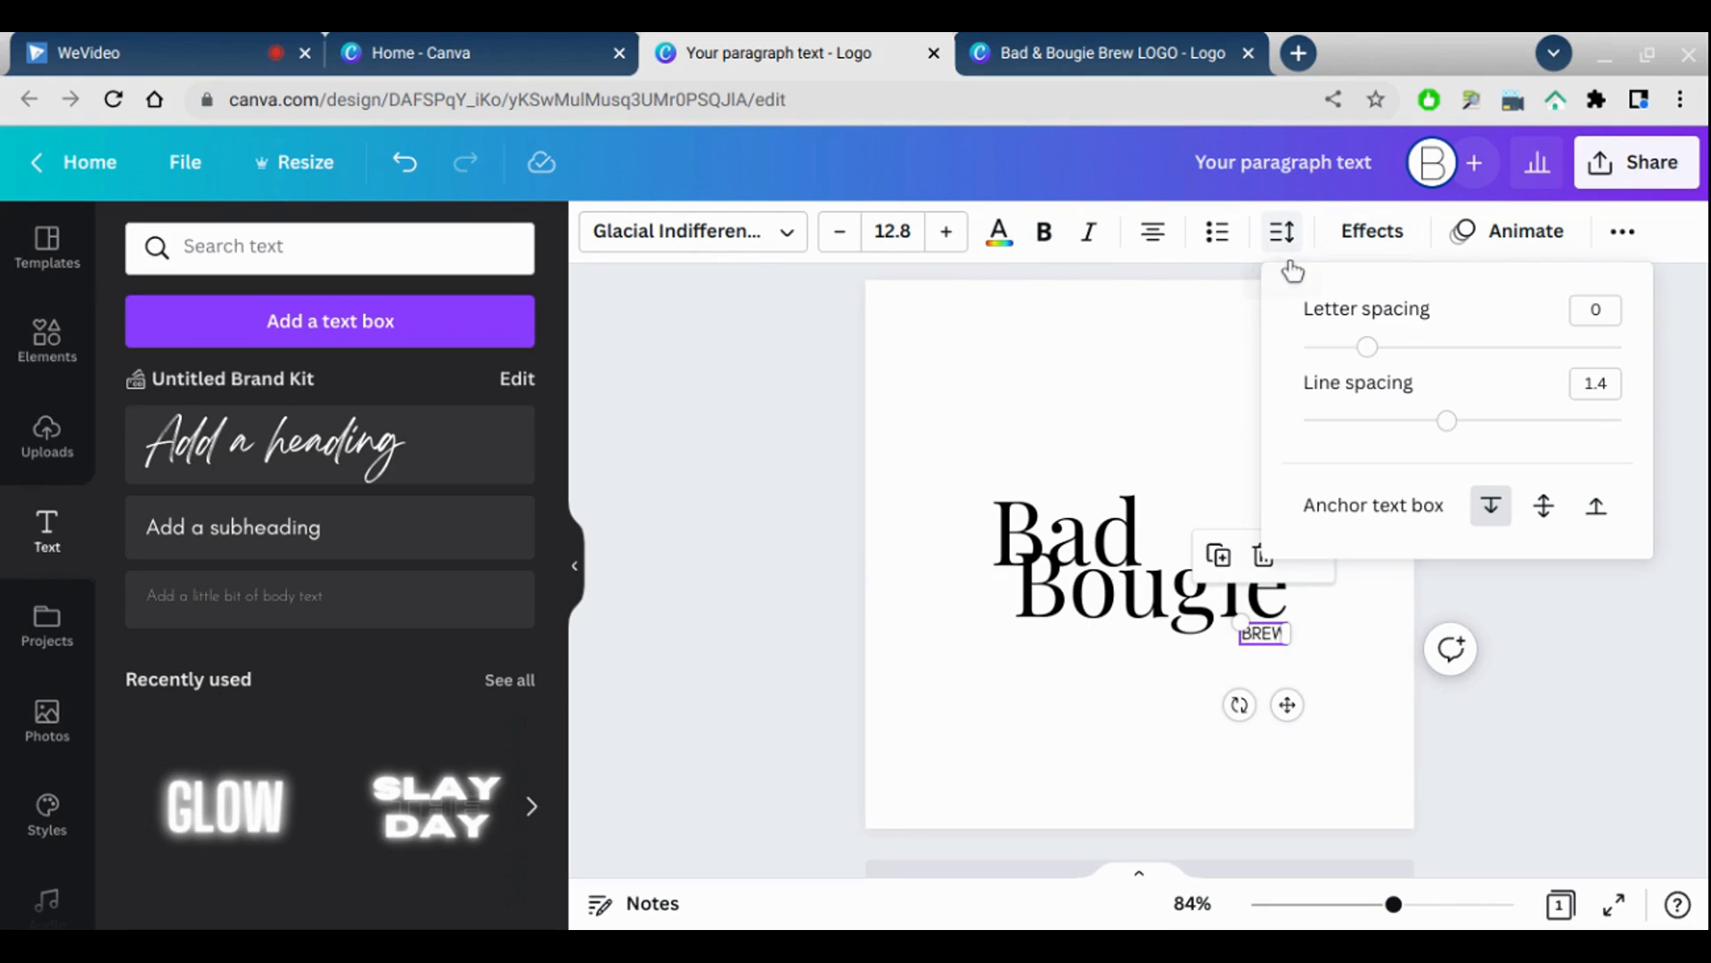
left_click_drag(1371, 380, 1444, 381)
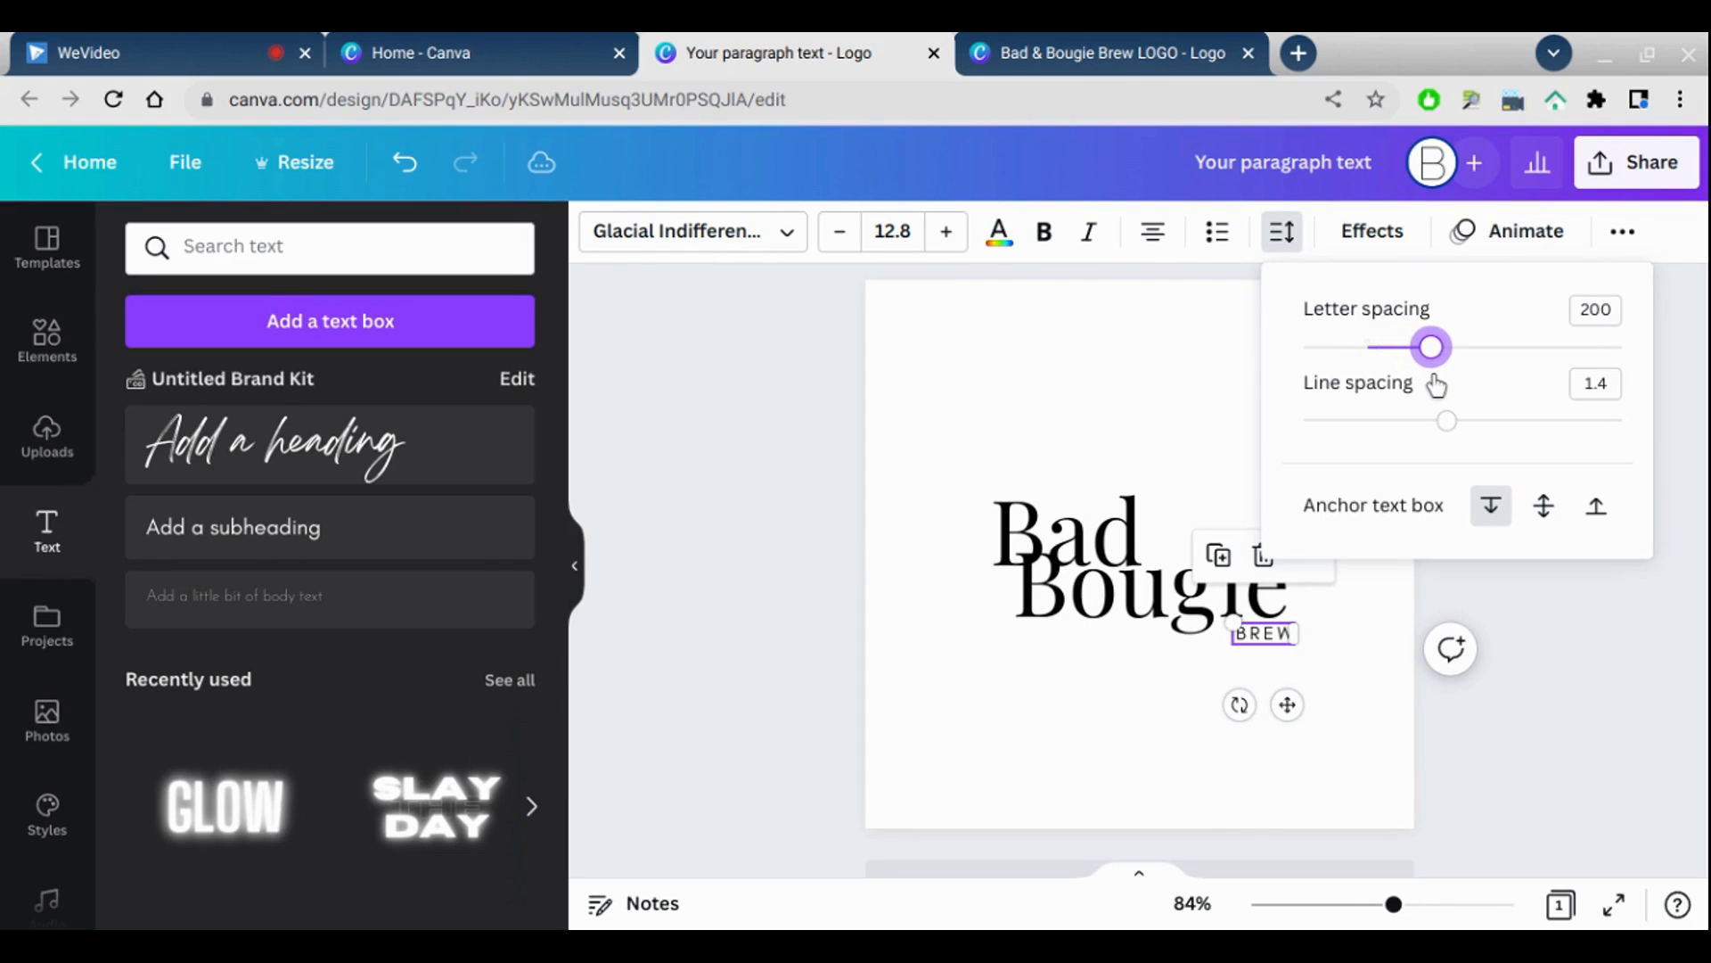
left_click(1360, 756)
Step: Try nudging the "BREW" text slightly back towards the end of "Bougie"
left_click(1273, 681)
left_click_drag(1287, 741, 1289, 745)
left_click(972, 847)
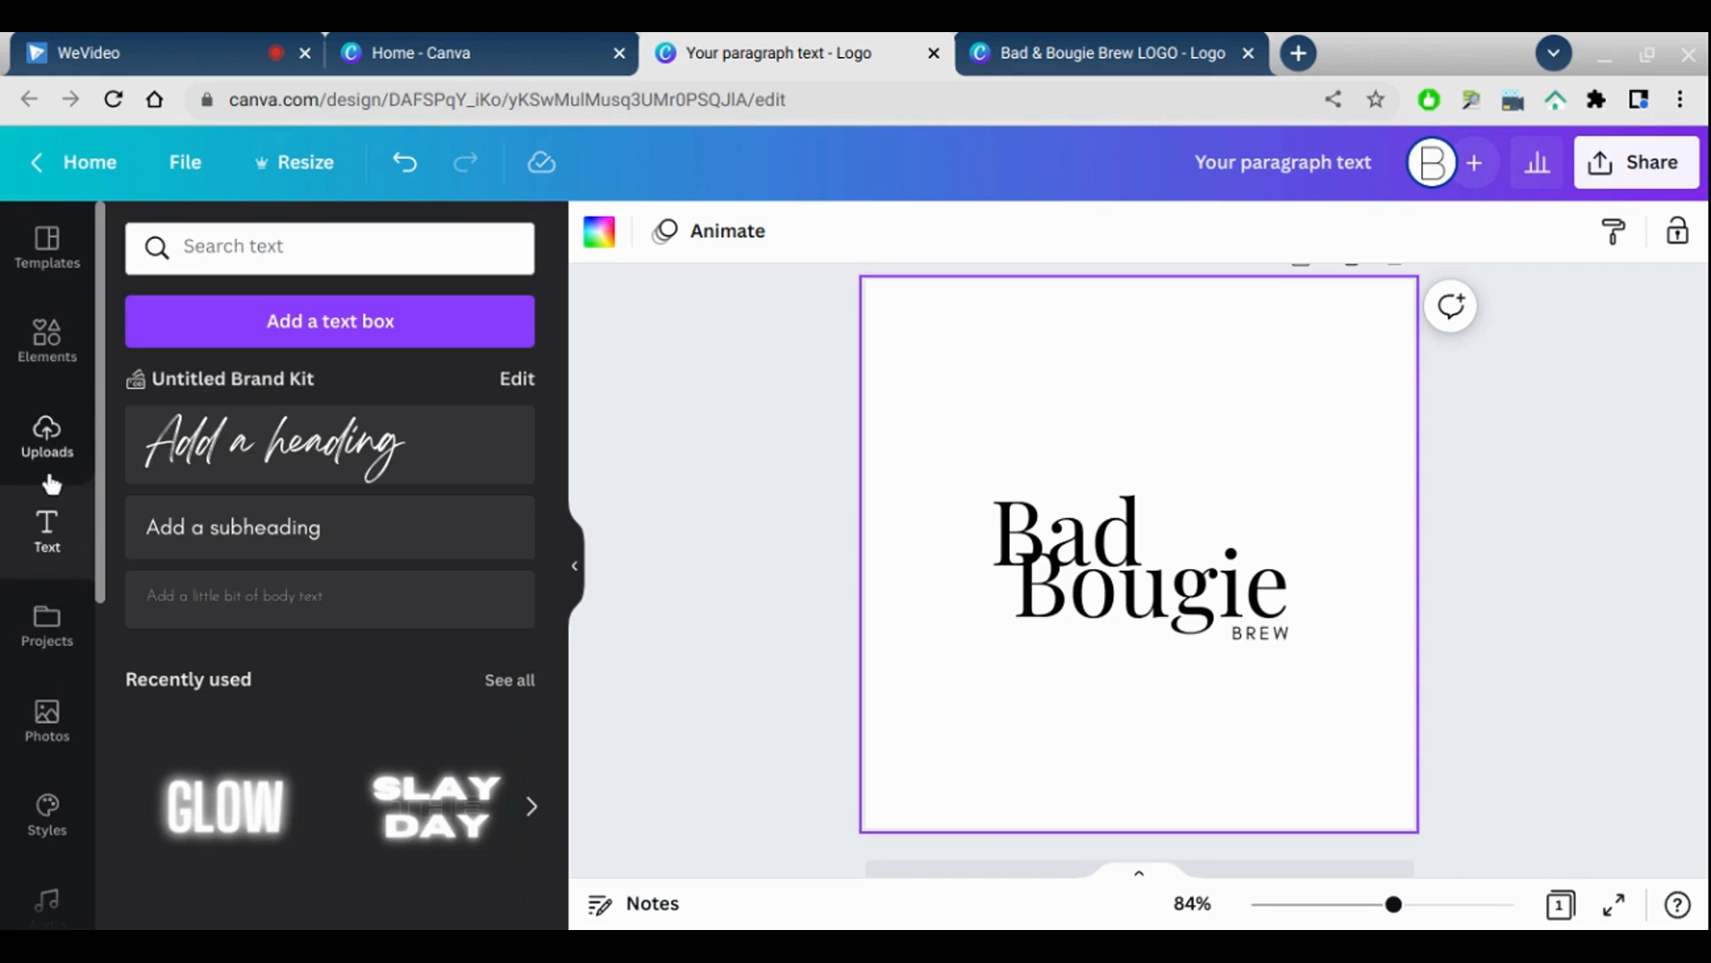
Step: Search the elements library for "and" and limit the results to graphics
left_click(51, 383)
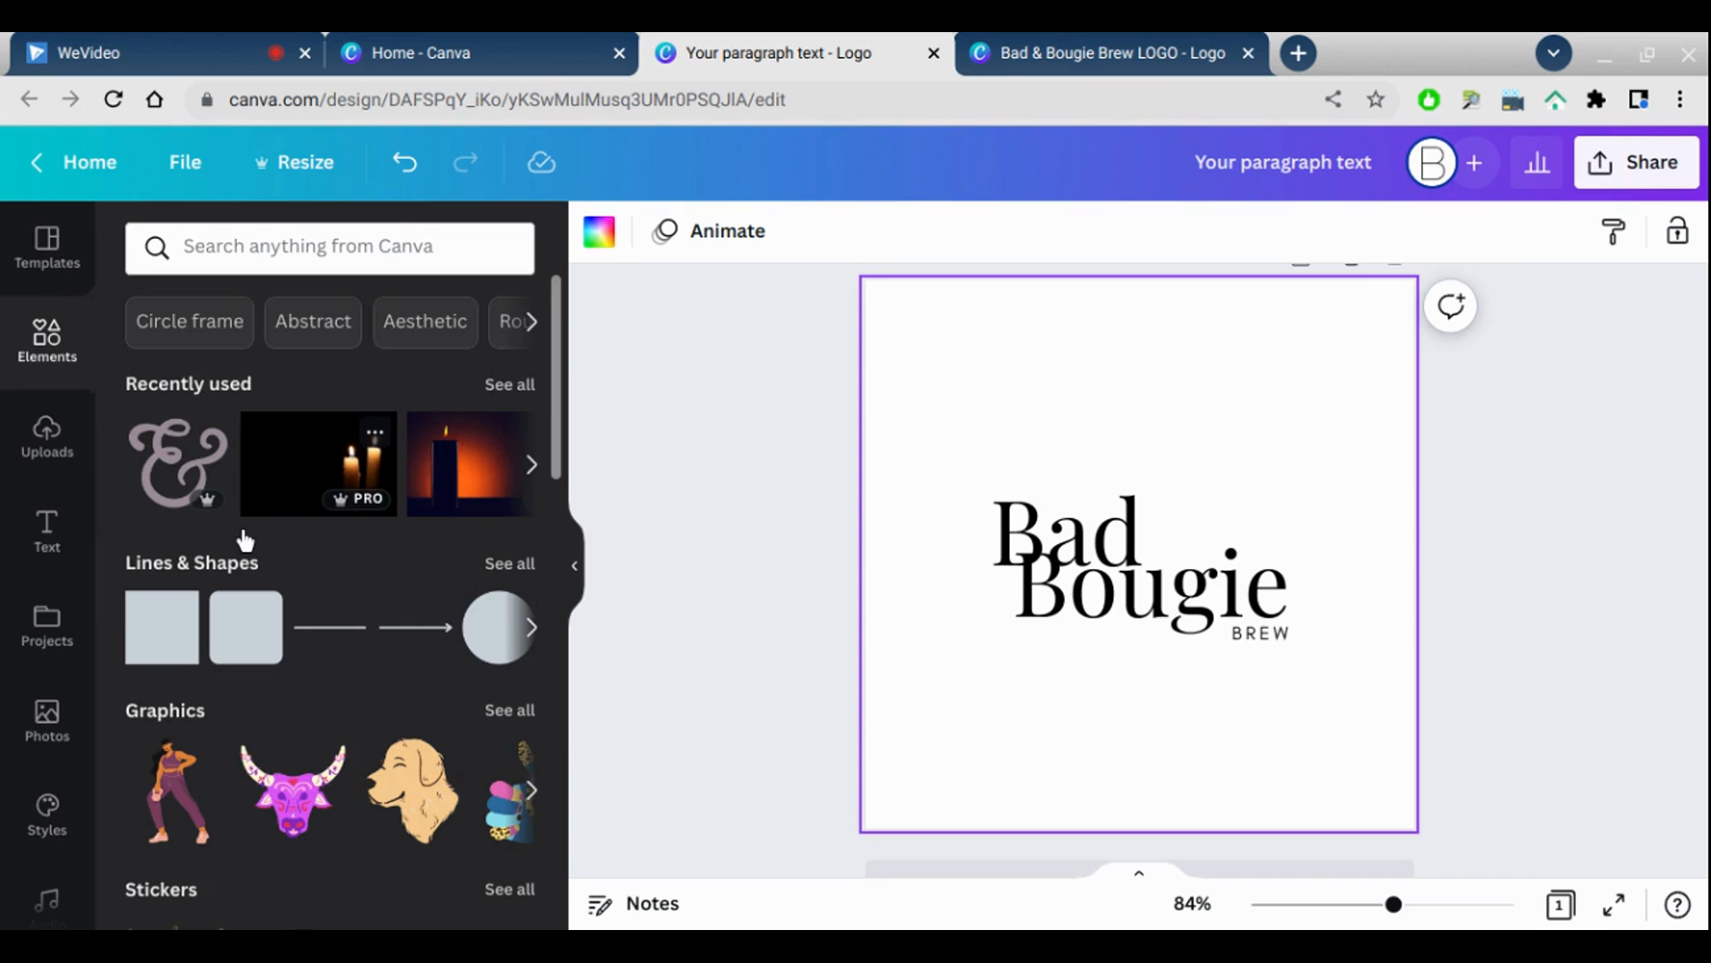
left_click(232, 266)
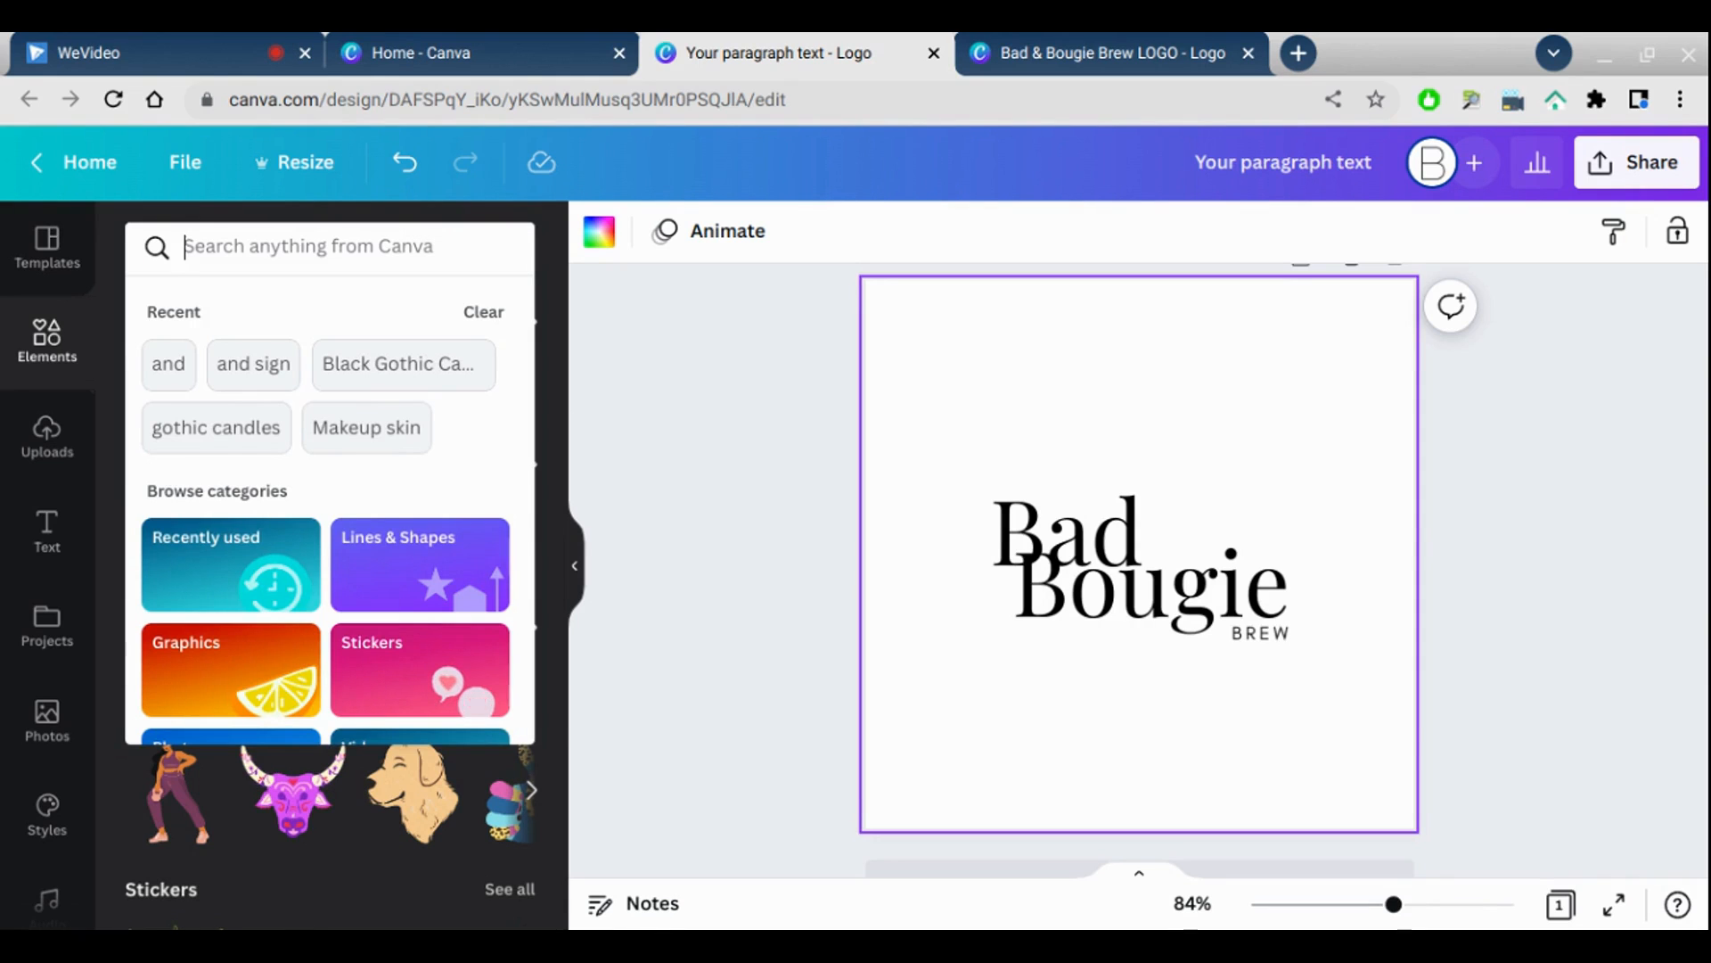
type("and")
key("Return")
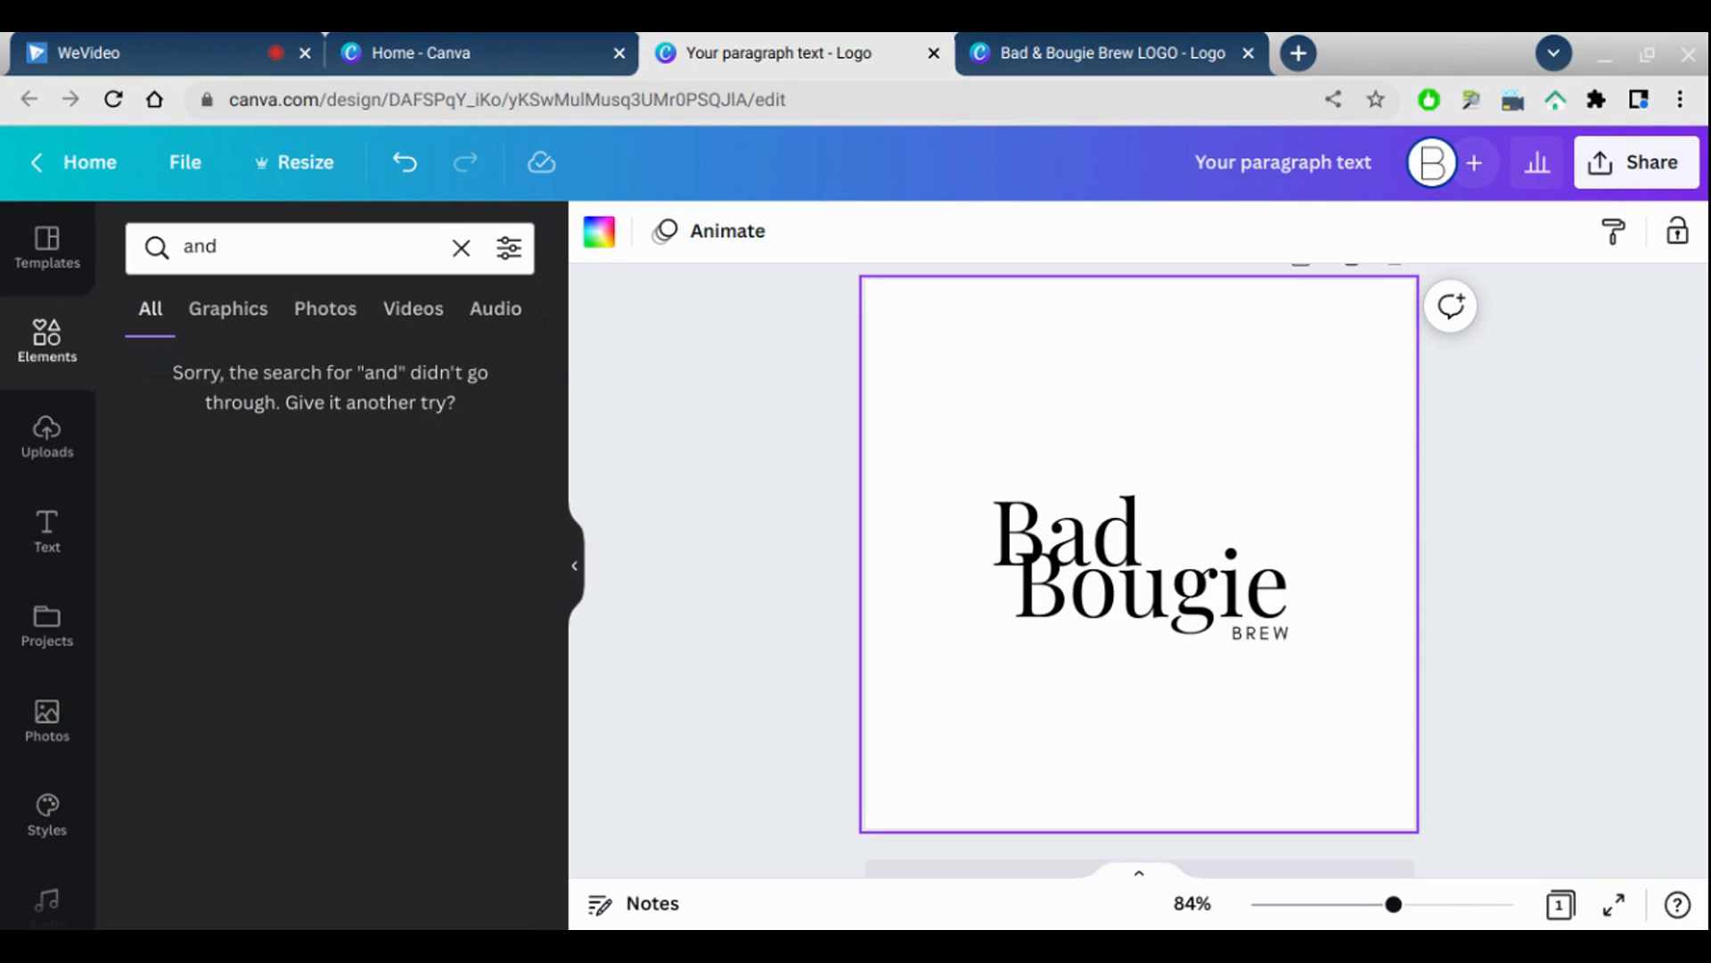
left_click(264, 339)
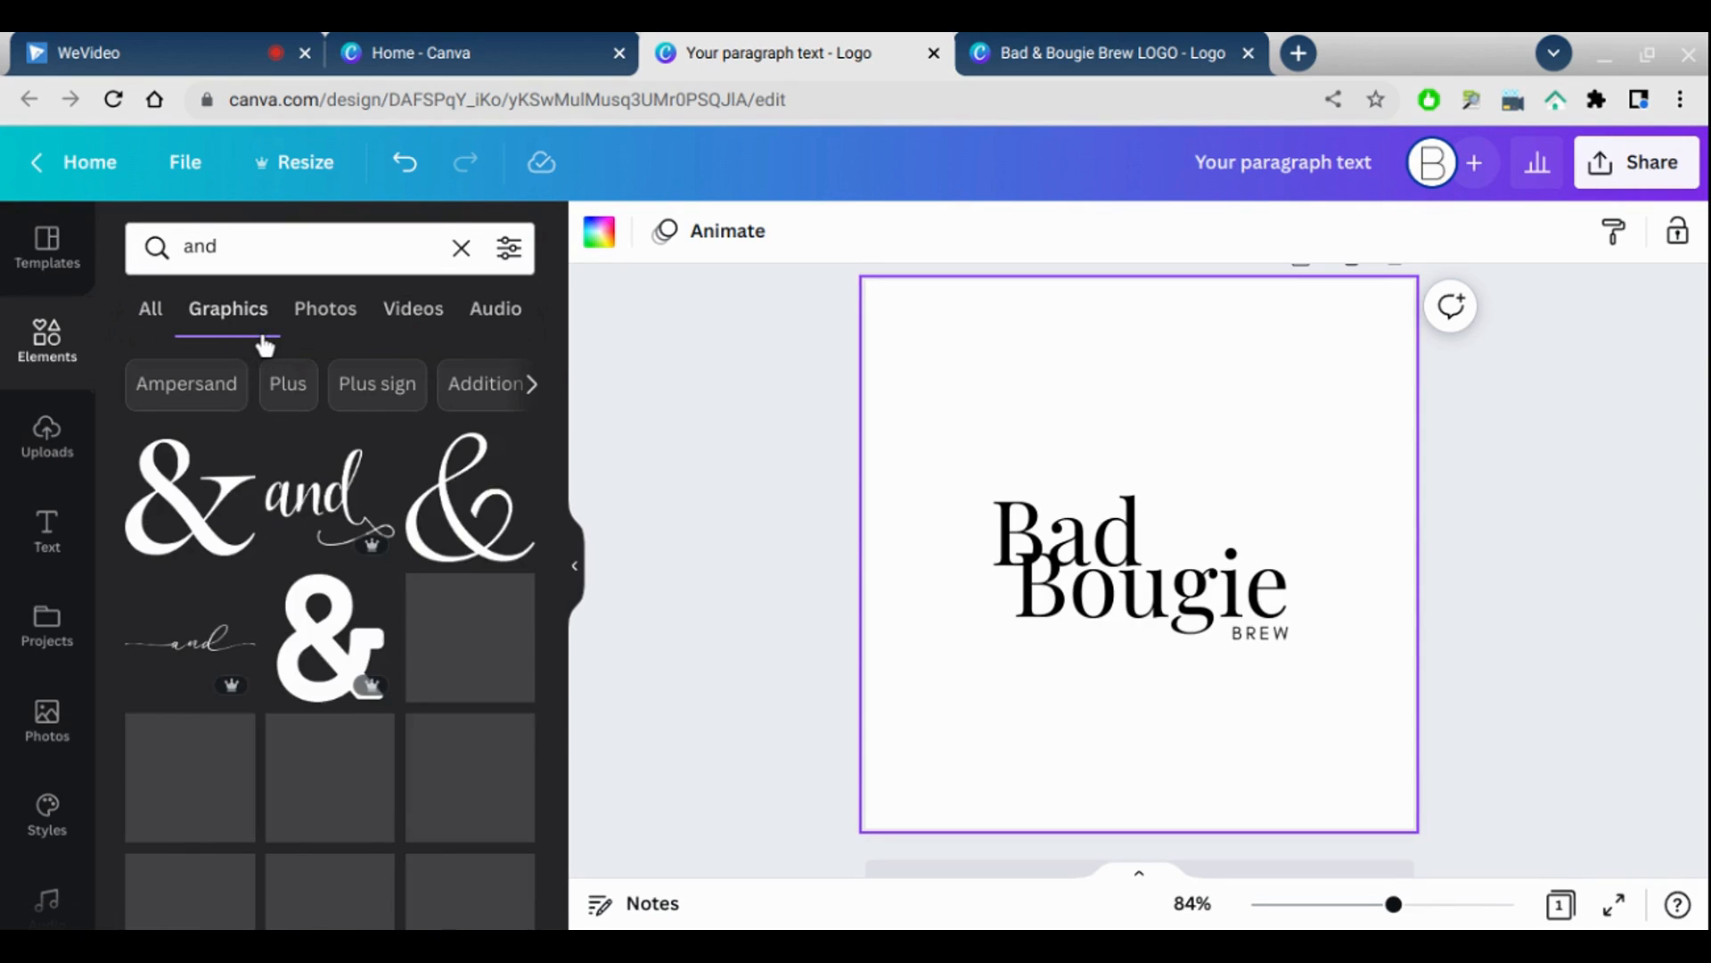
Step: Browse the related search suggestions as far as "Question mark" and undo the last move of the "BREW" text
left_click(535, 412)
left_click(533, 409)
left_click(531, 408)
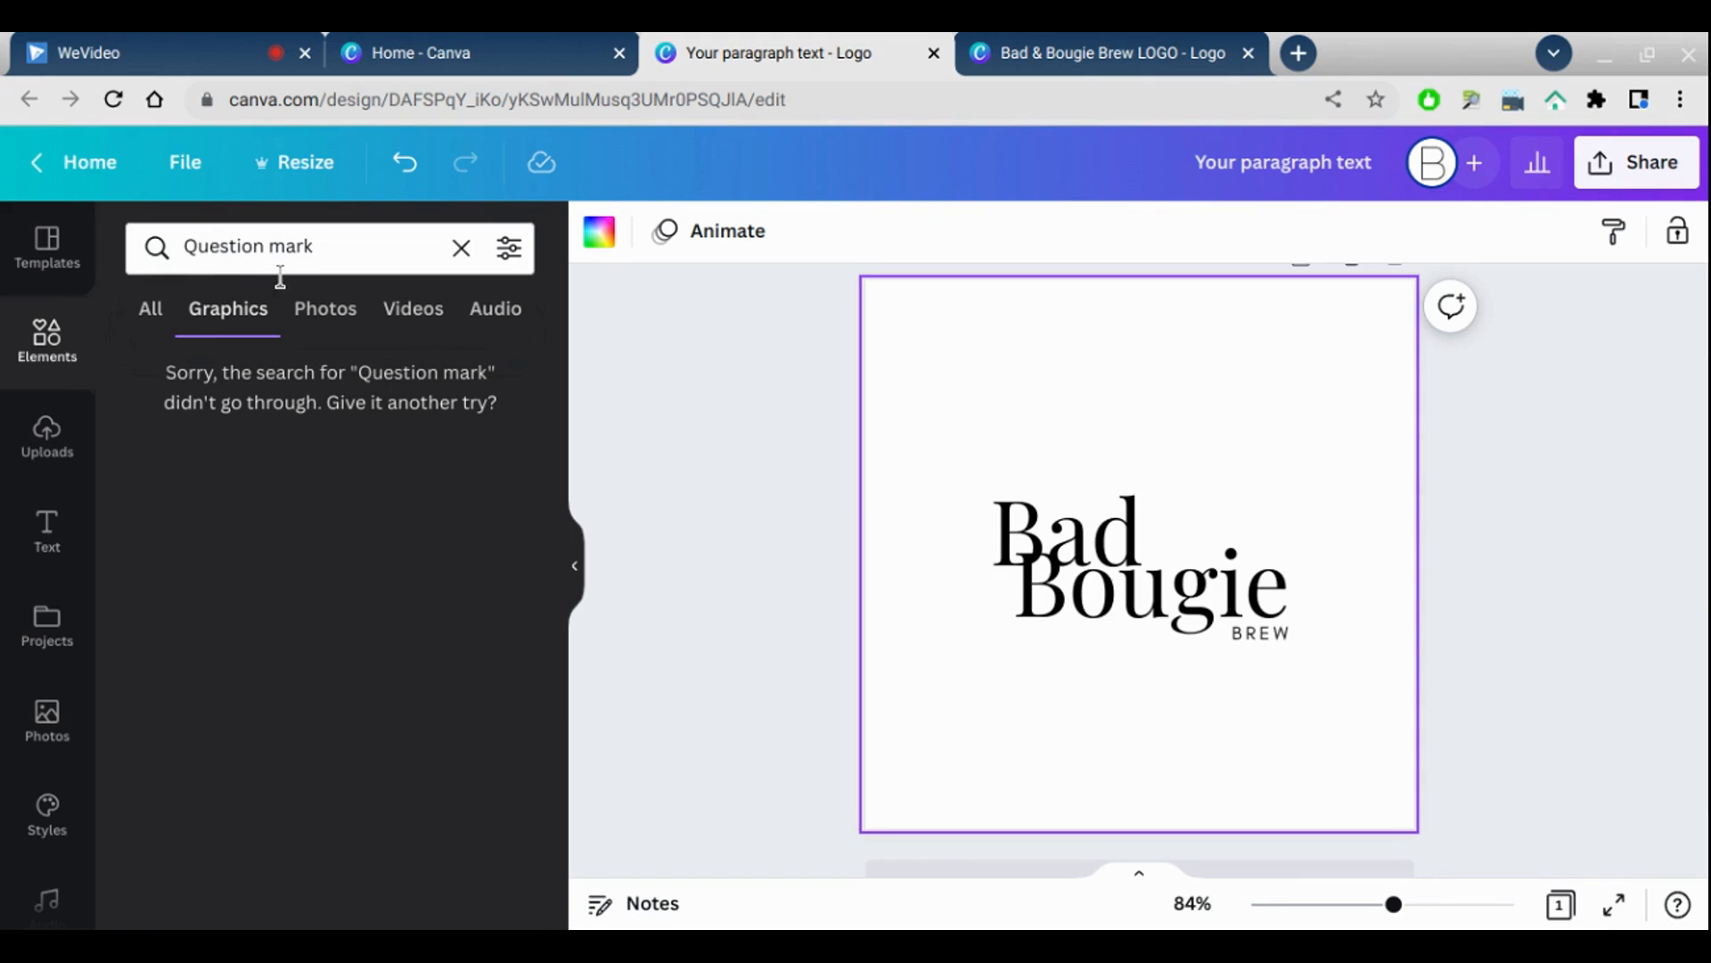
left_click(402, 179)
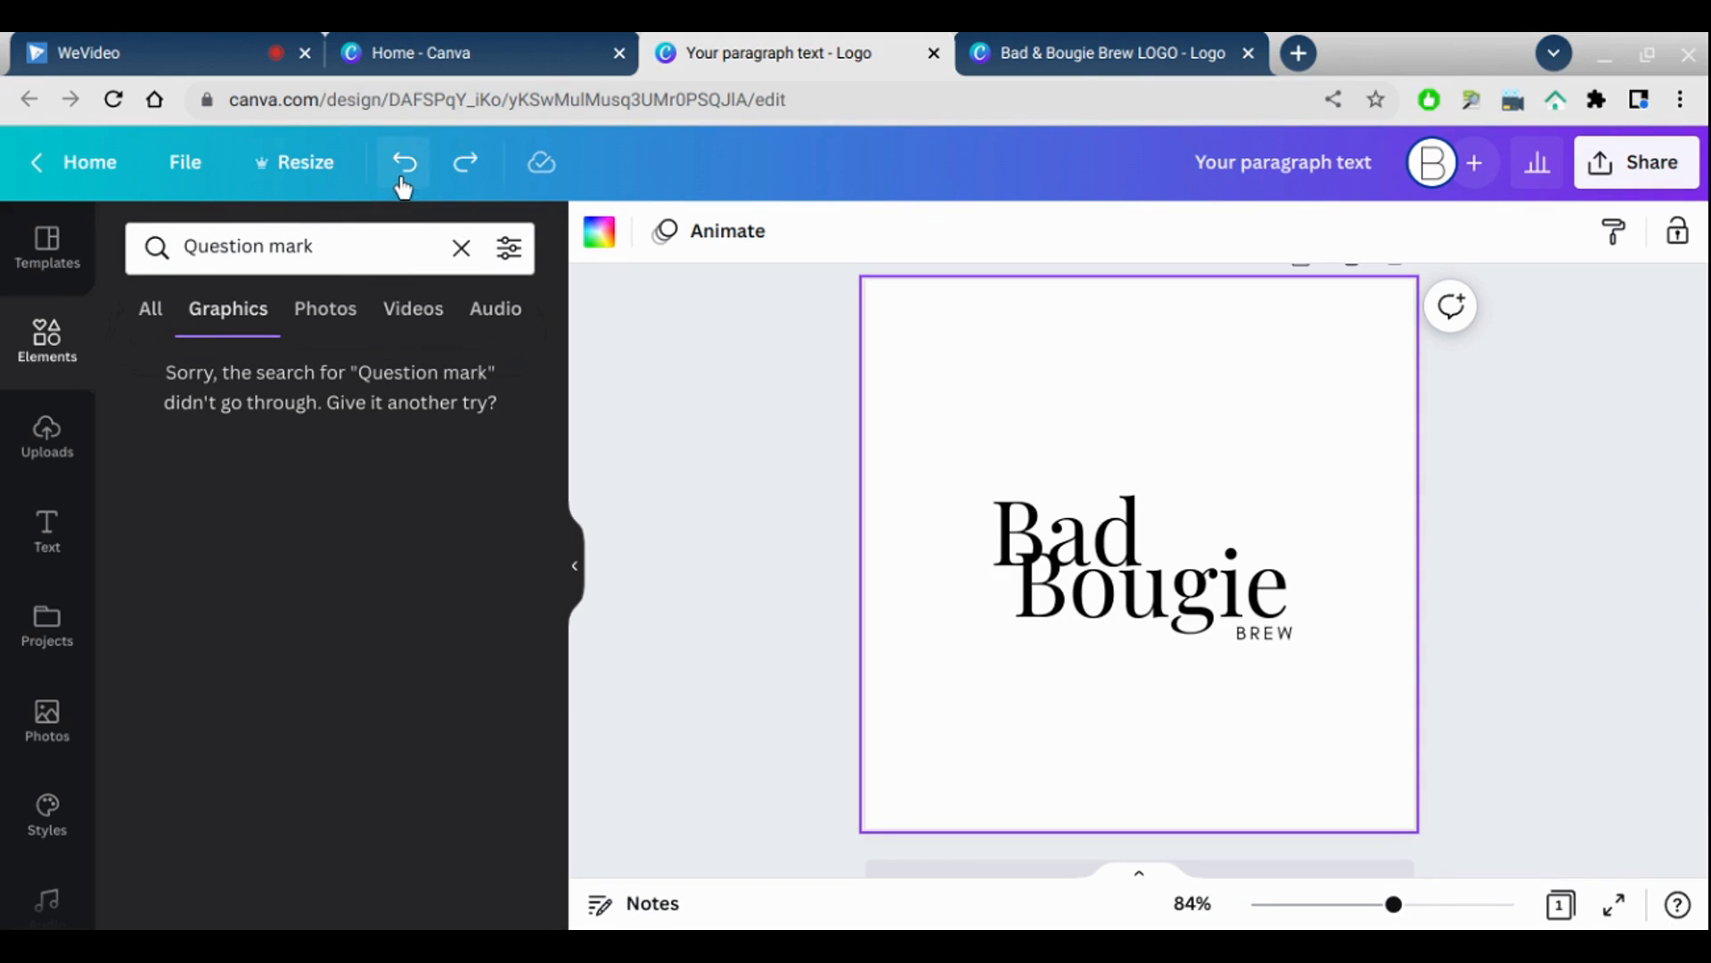
Step: Replace the "Question mark" search with "and" to find ampersand graphics again
left_click(330, 265)
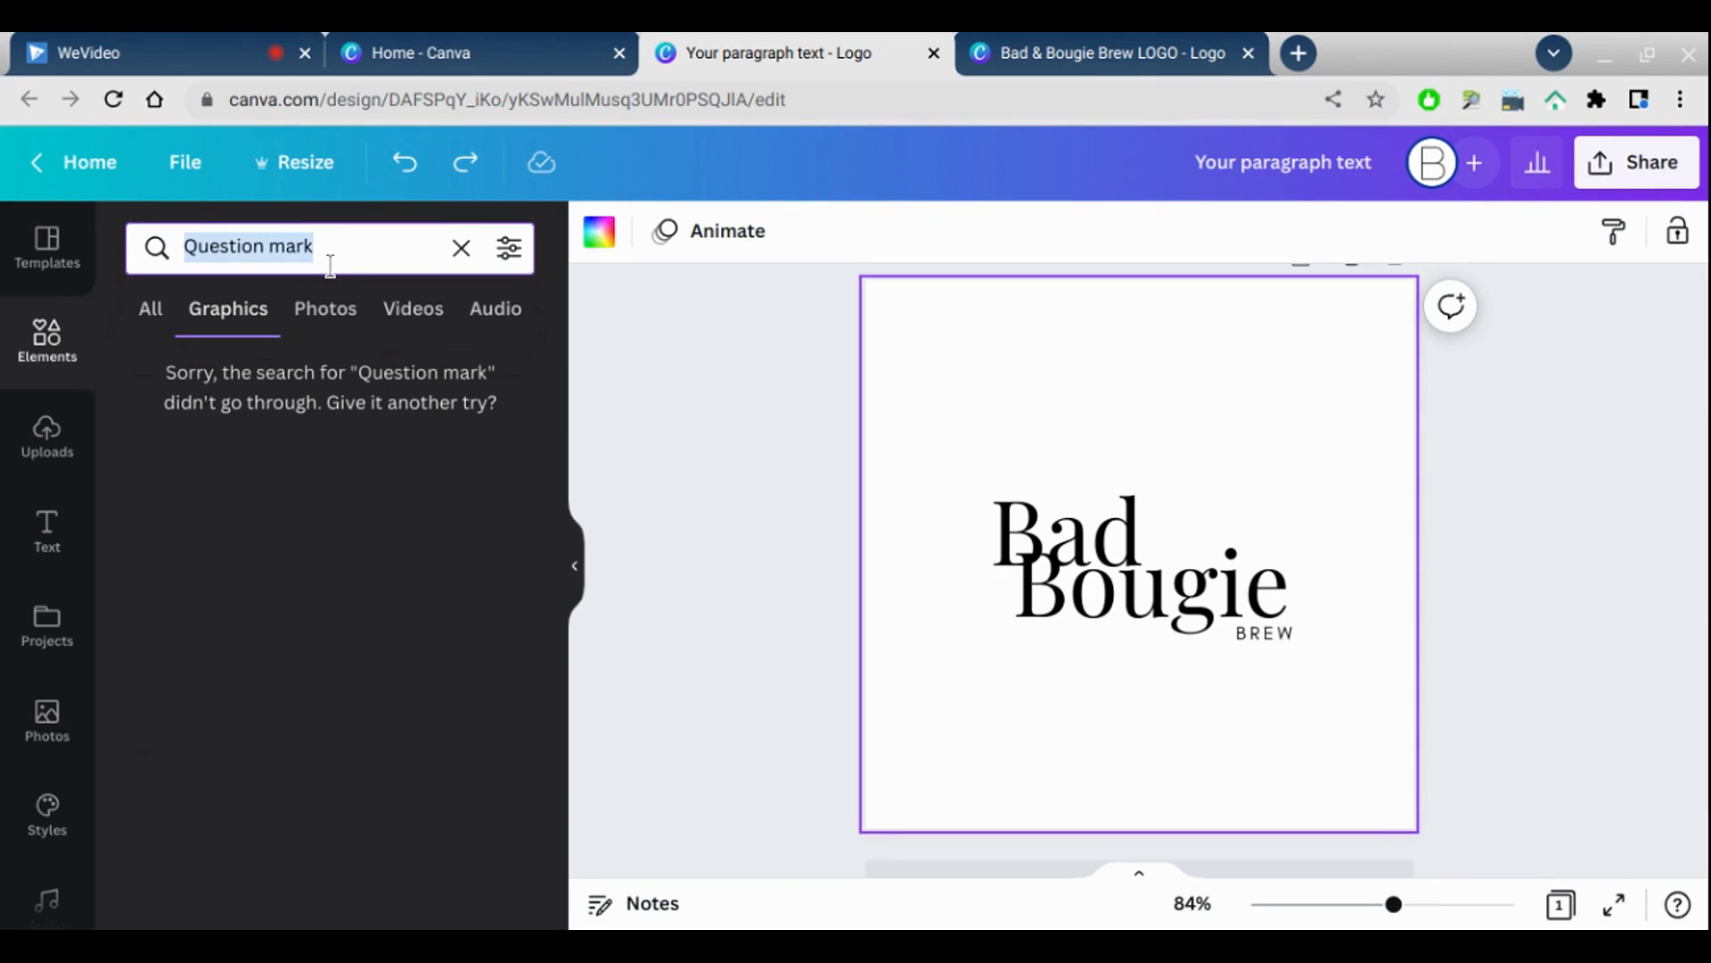
type("san")
key("BackSpace")
key("BackSpace")
key("BackSpace")
type("and")
key("Return")
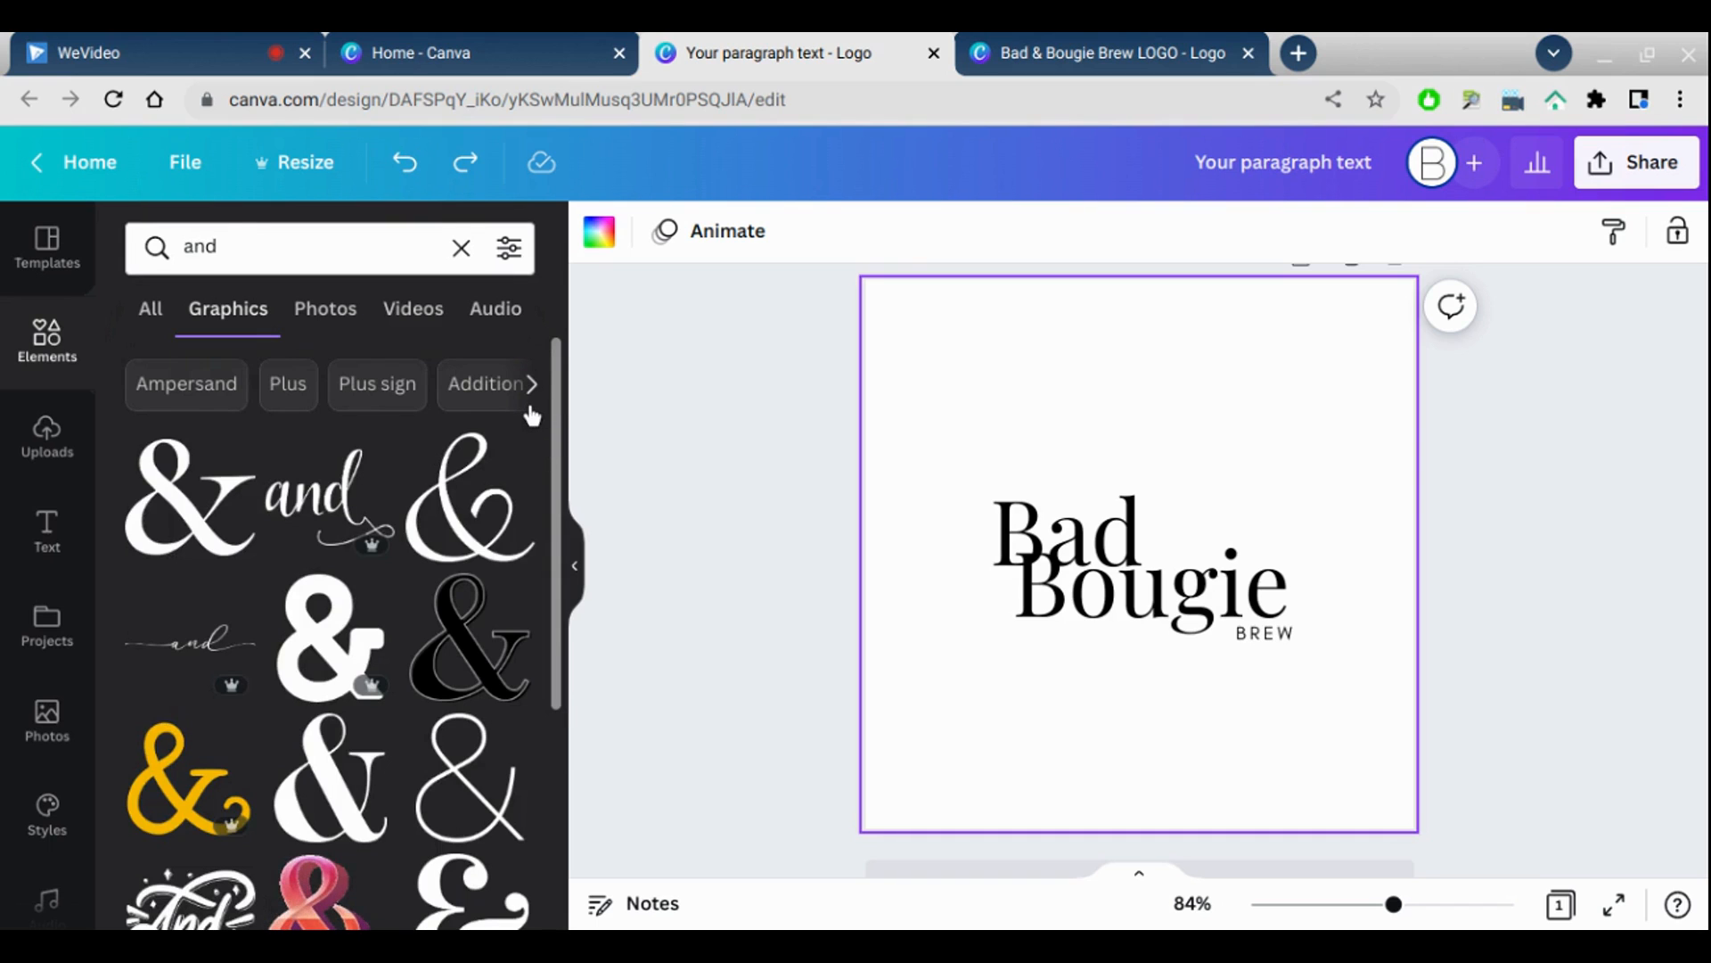
Step: Add the ornate mauve-grey ampersand graphic from the results to the logo page
left_click_drag(554, 392, 563, 763)
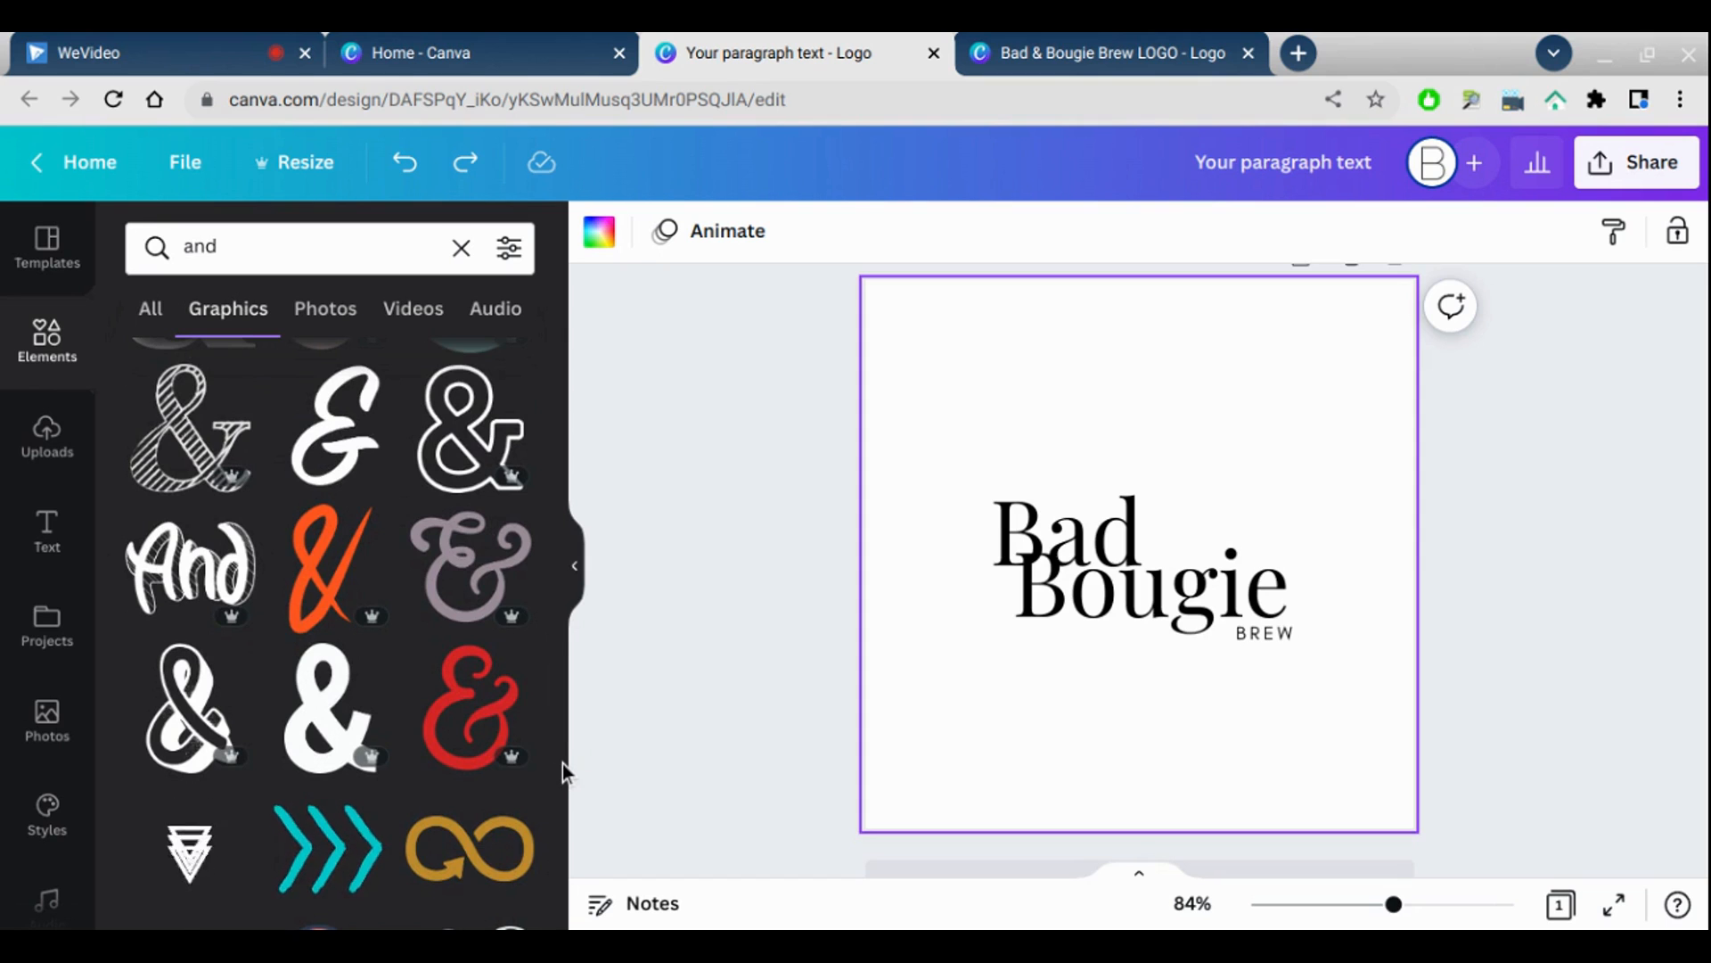
mouse_move(522, 720)
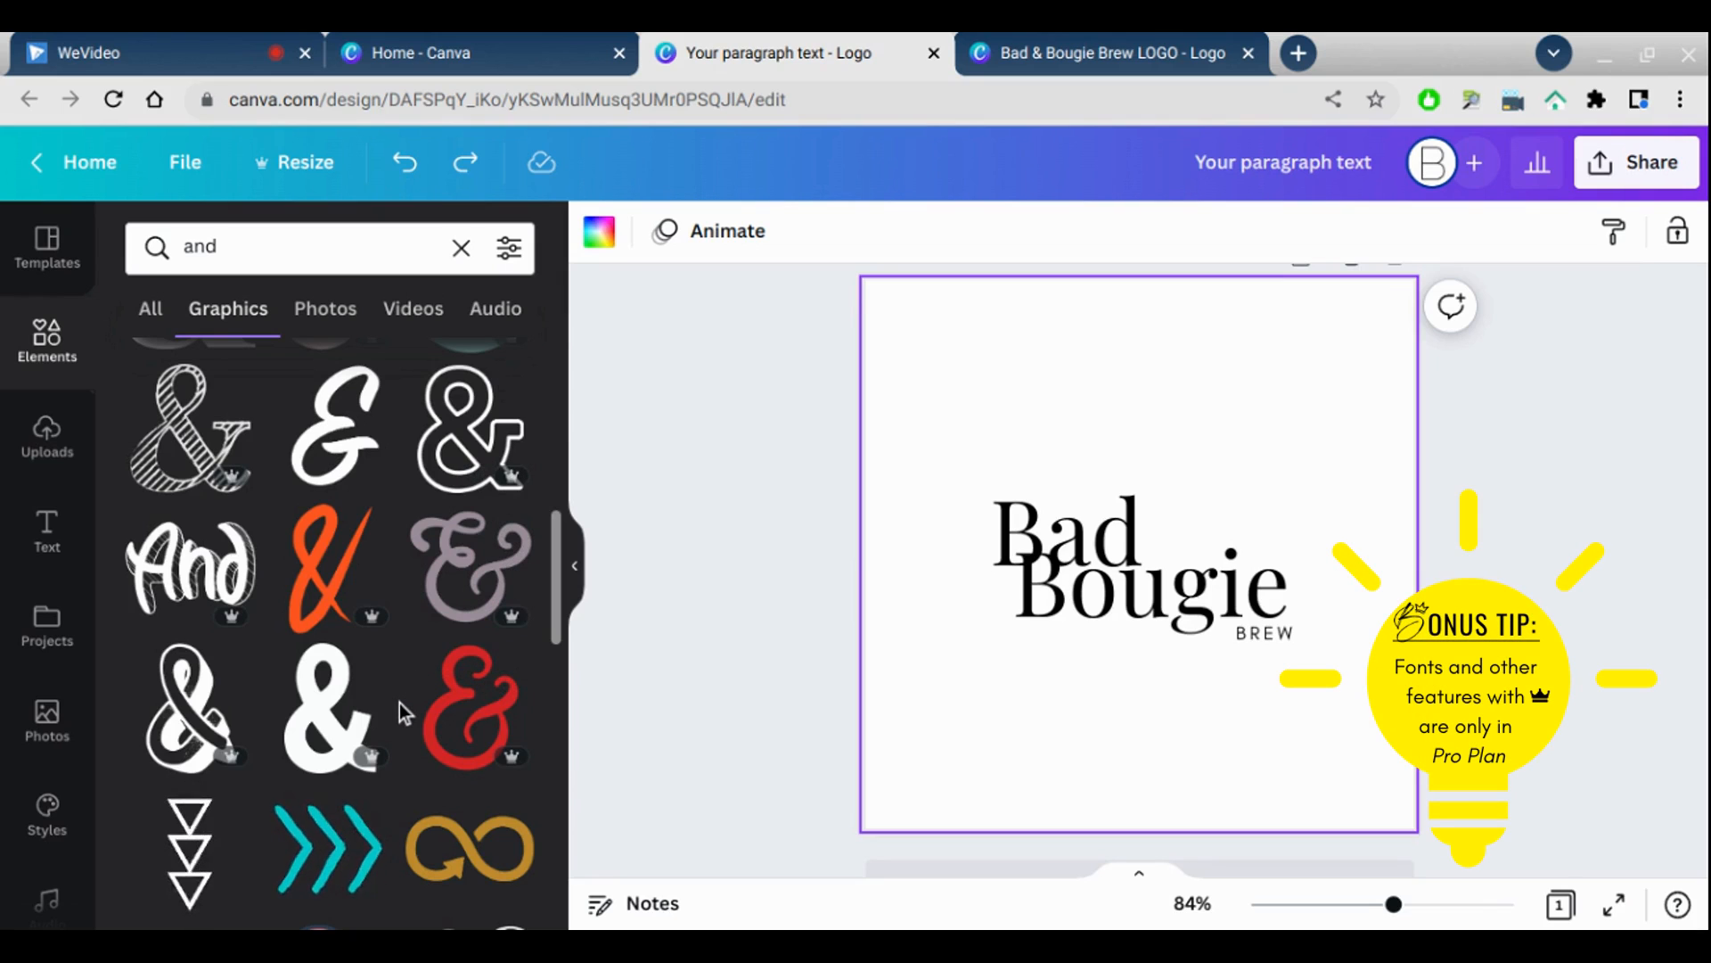
left_click(451, 638)
left_click(999, 794)
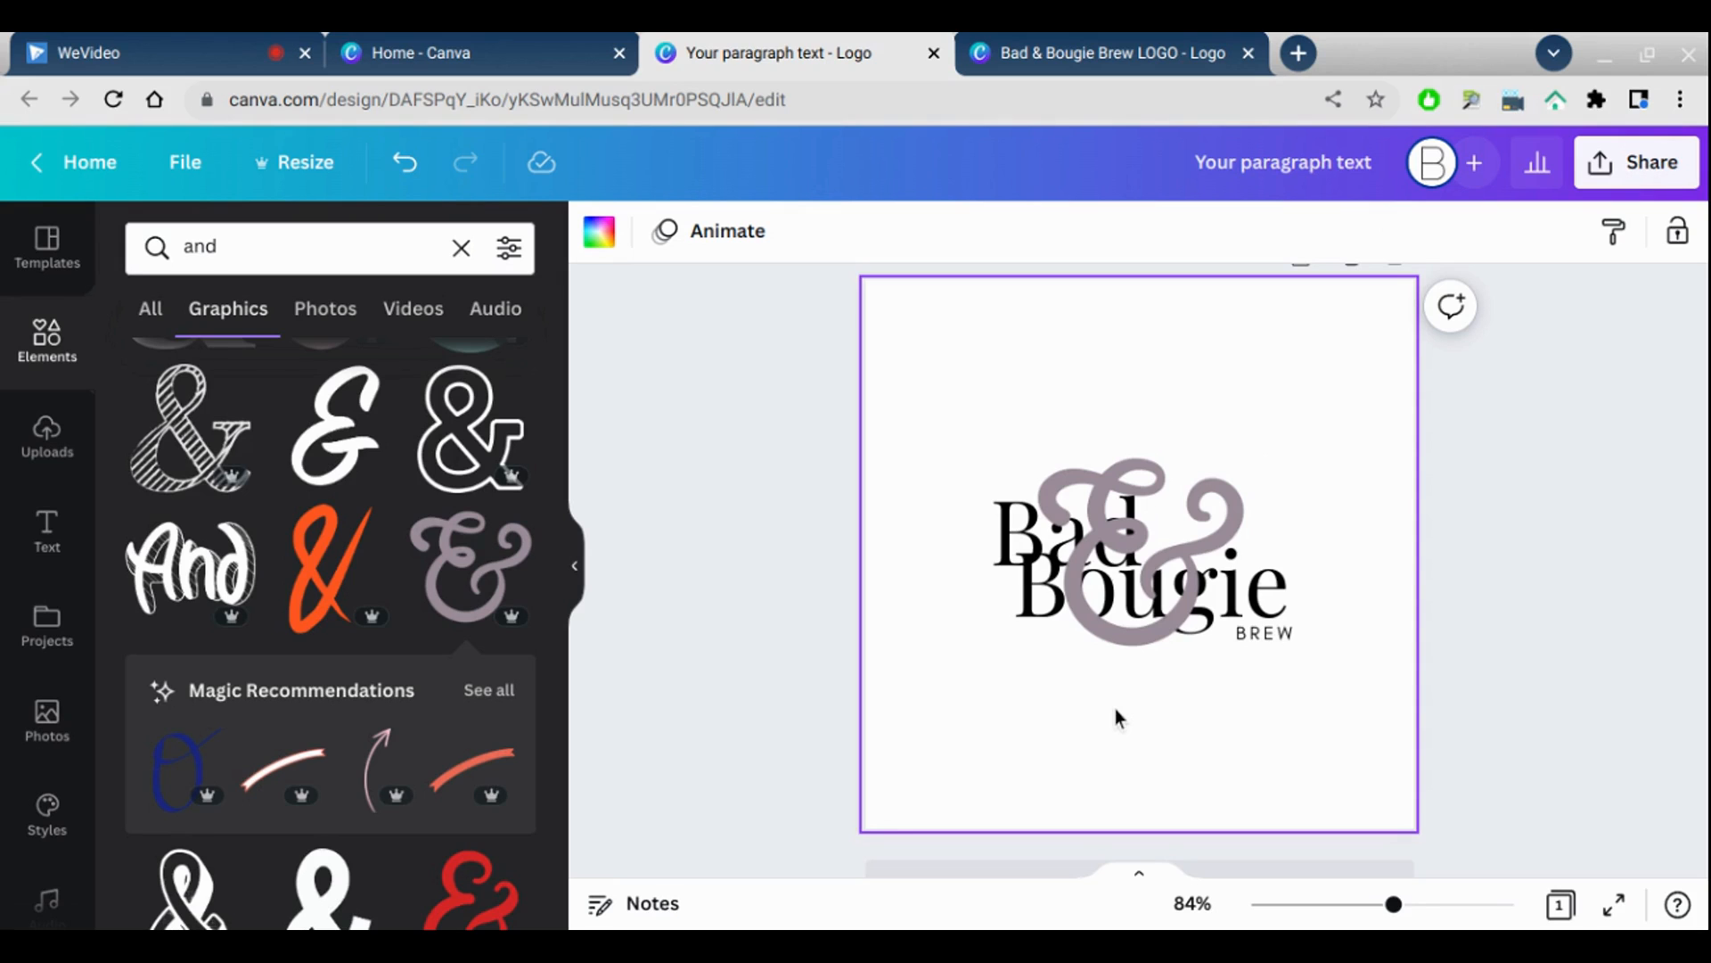
Step: Check the finished "Bad & Bougie Brew LOGO" design for reference, and send the ampersand in the working design backward behind the text
left_click(1089, 35)
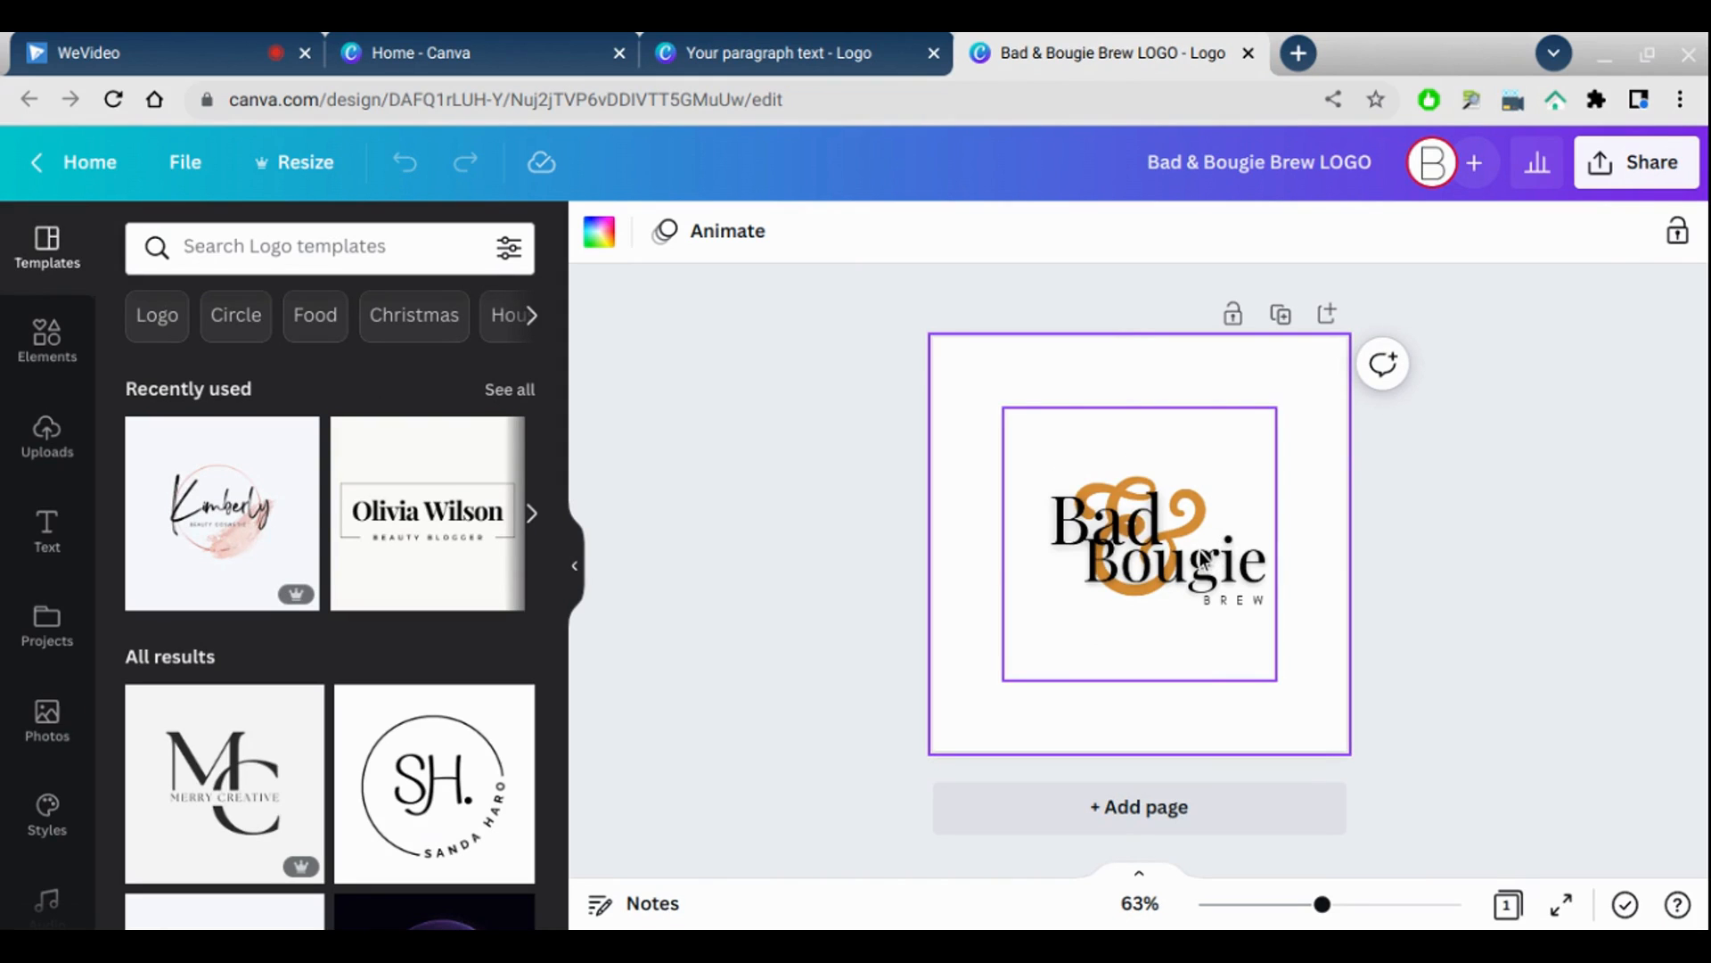
left_click(773, 30)
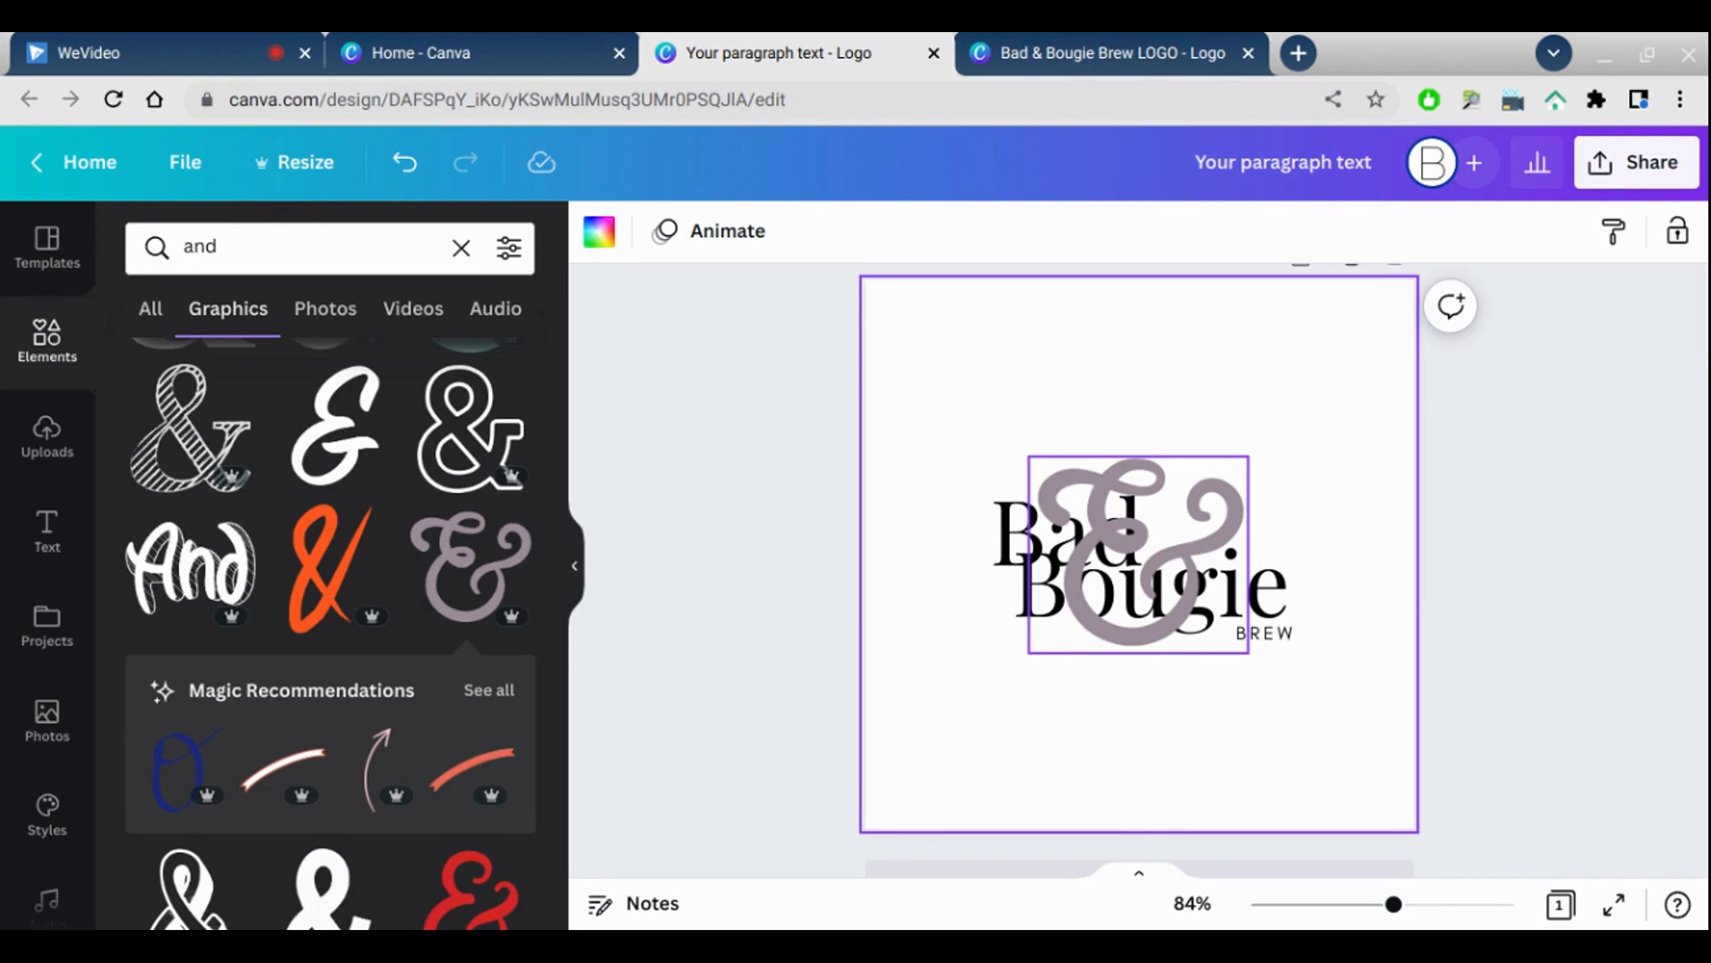
left_click(1163, 637)
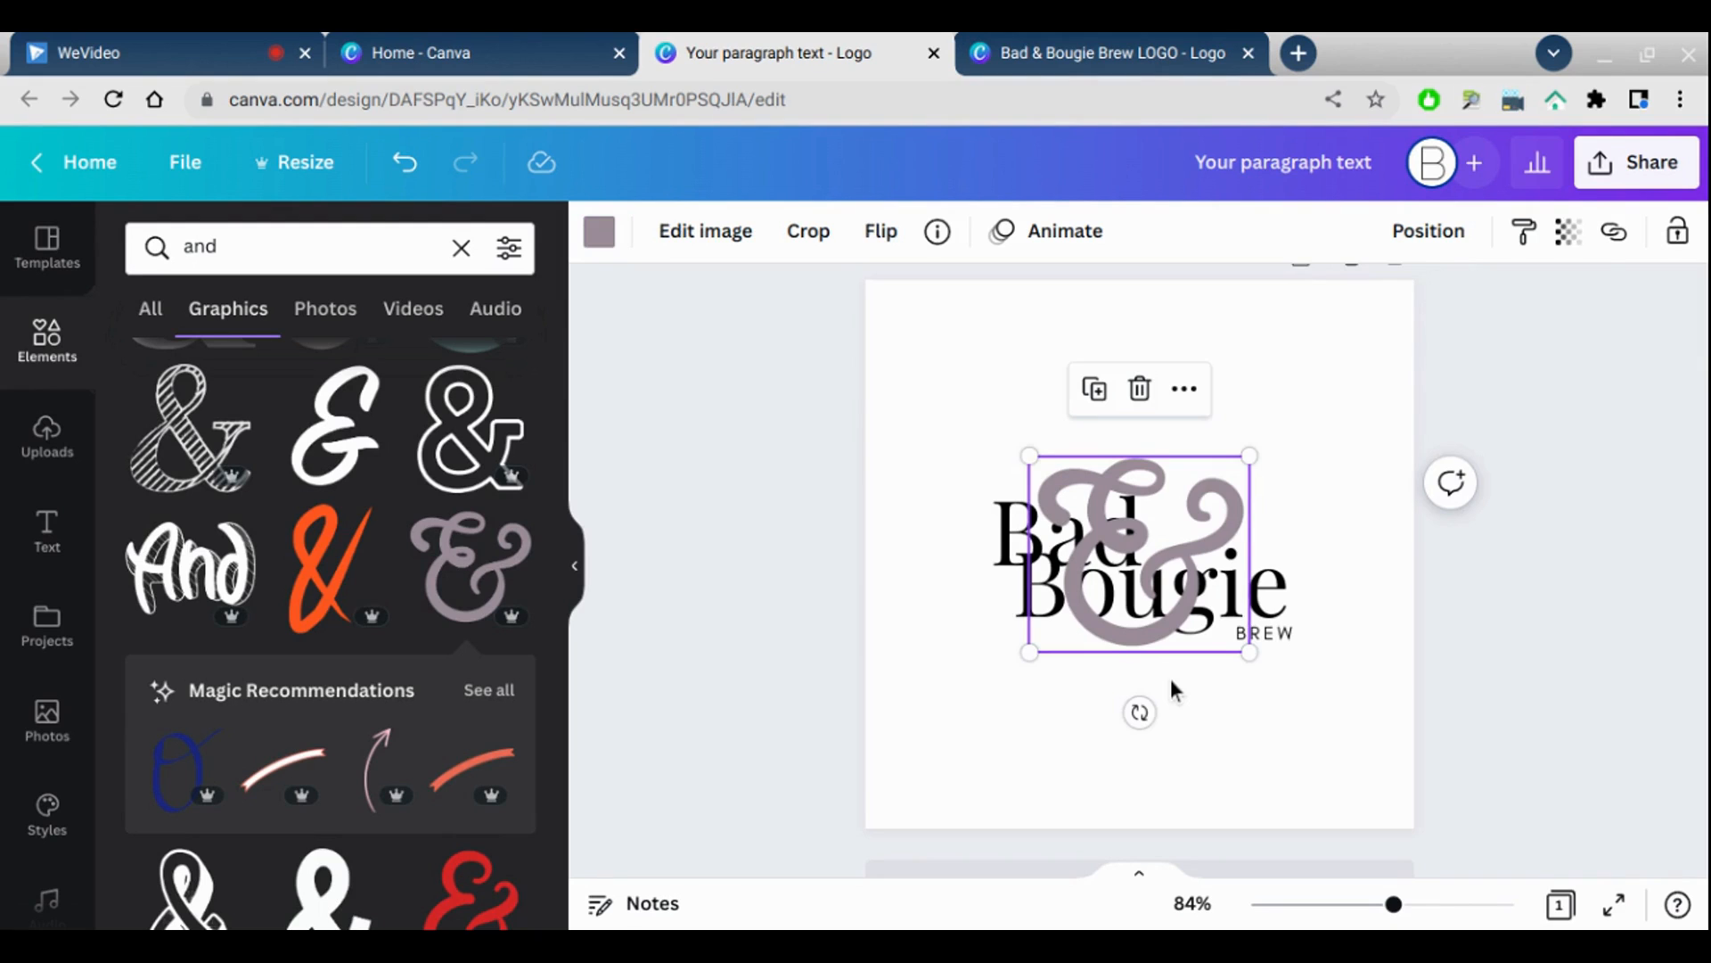
left_click(1435, 267)
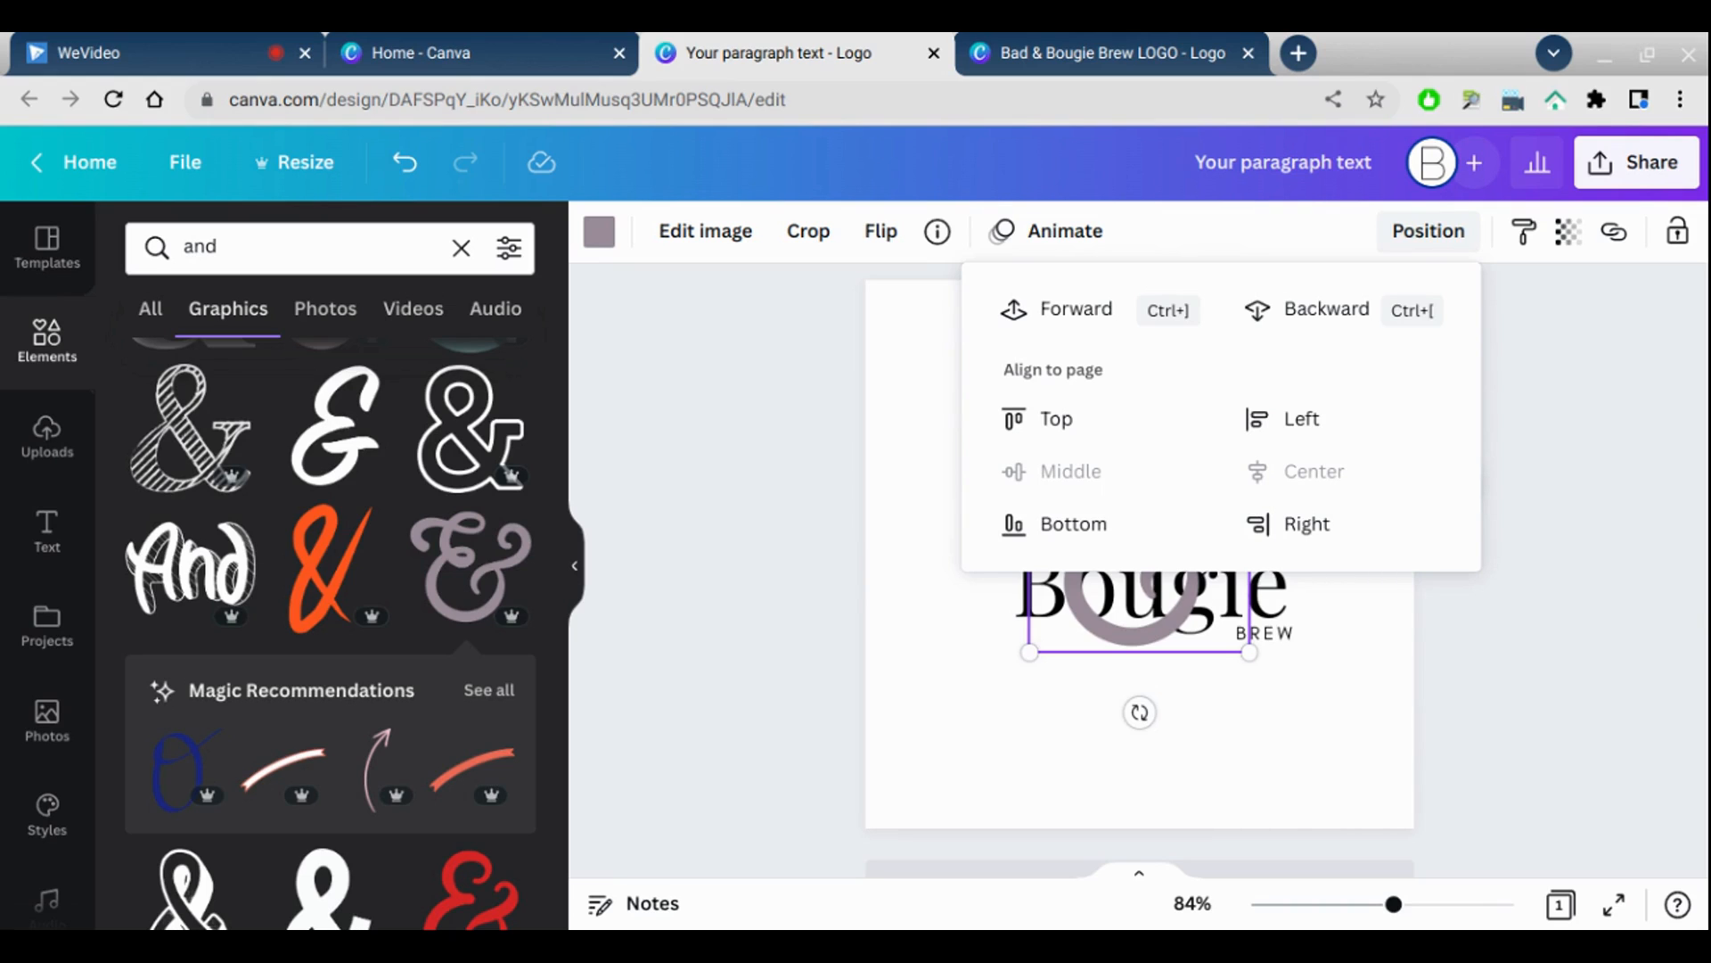
left_click(1360, 348)
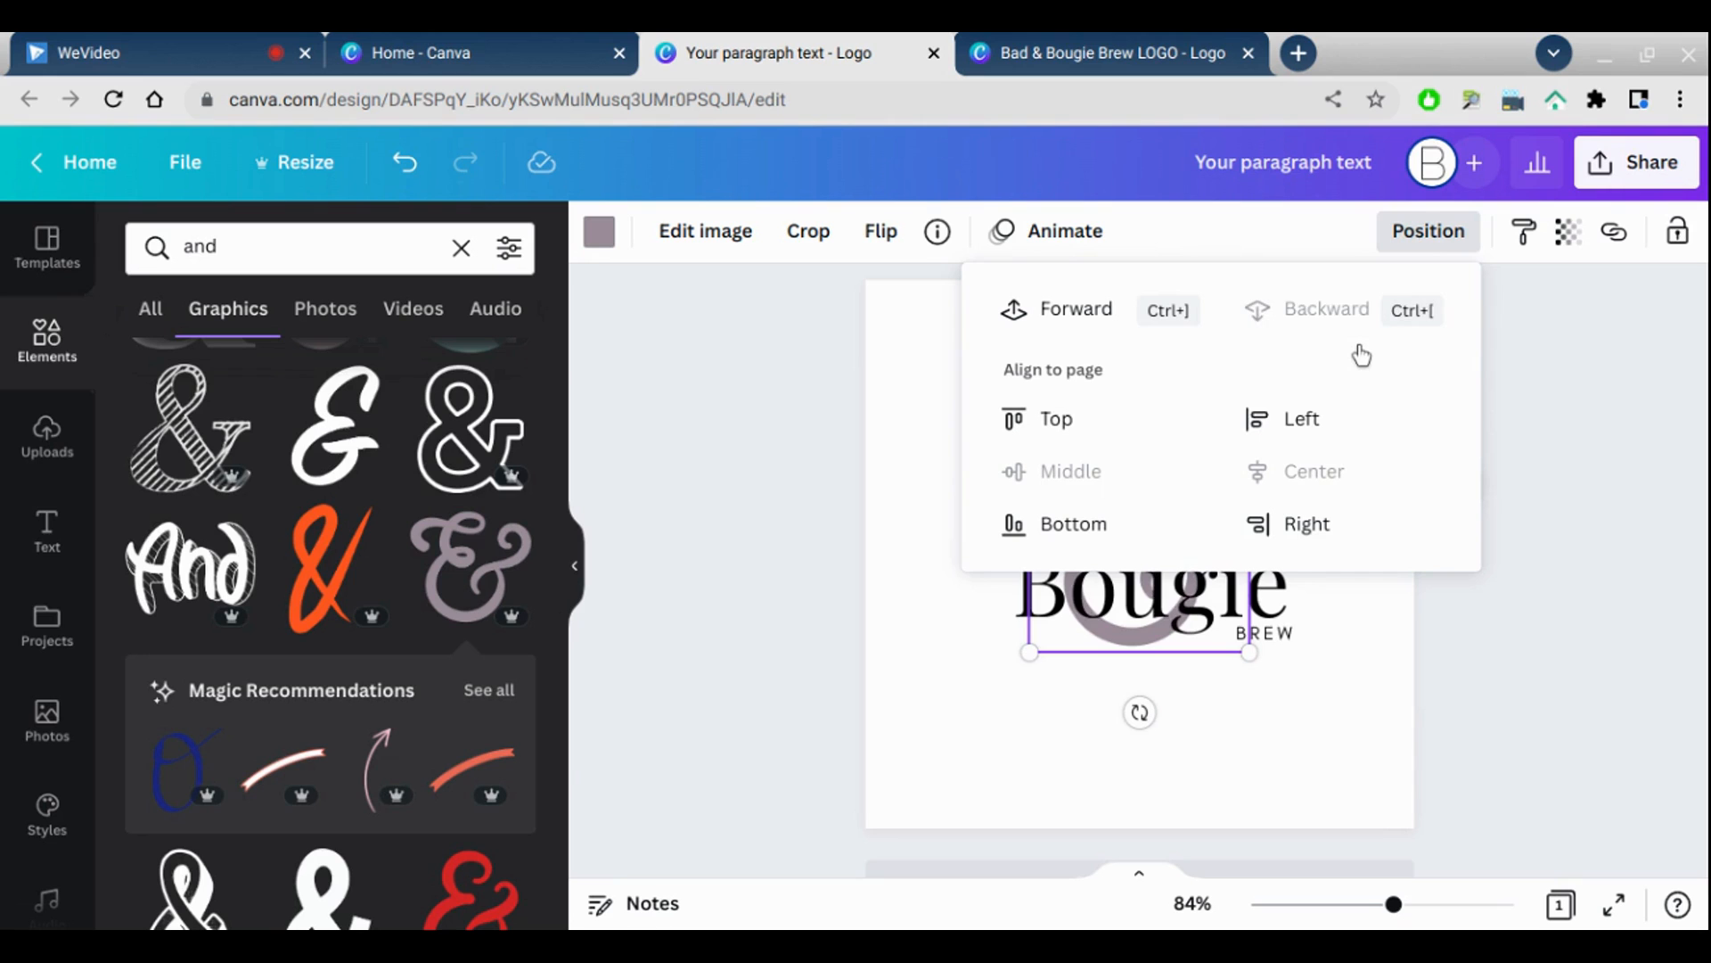
left_click(1288, 861)
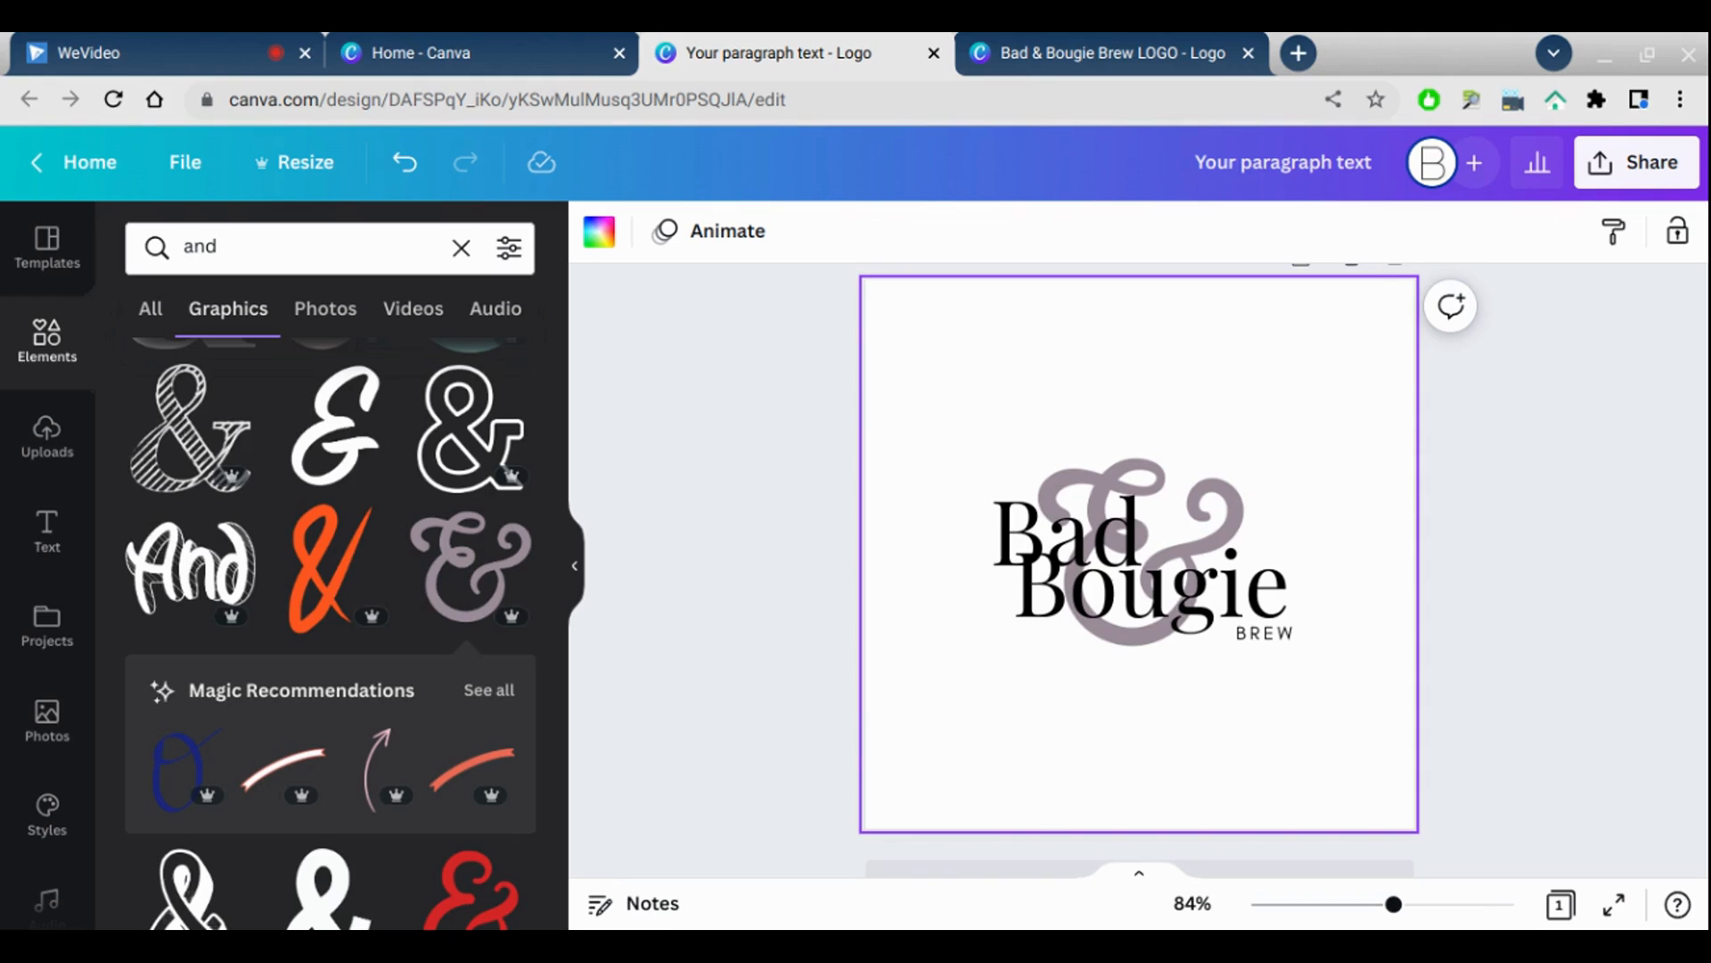
Step: Recolour the ampersand with a new custom gold, #B48305
left_click(1157, 499)
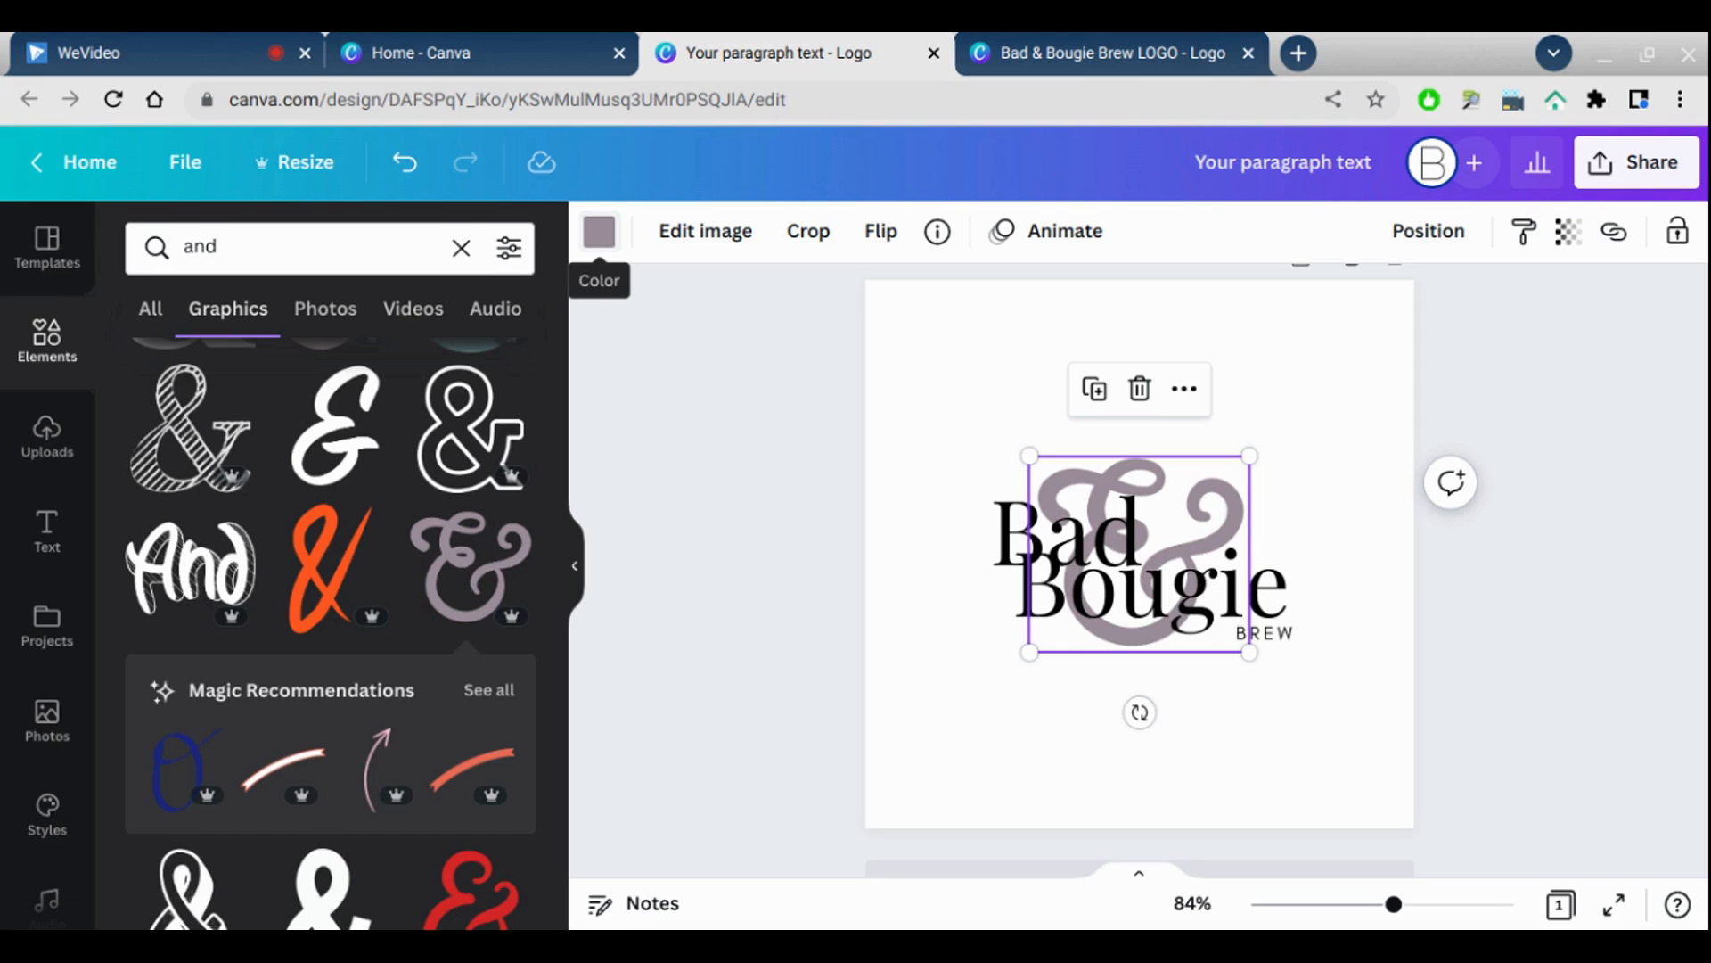
left_click(599, 231)
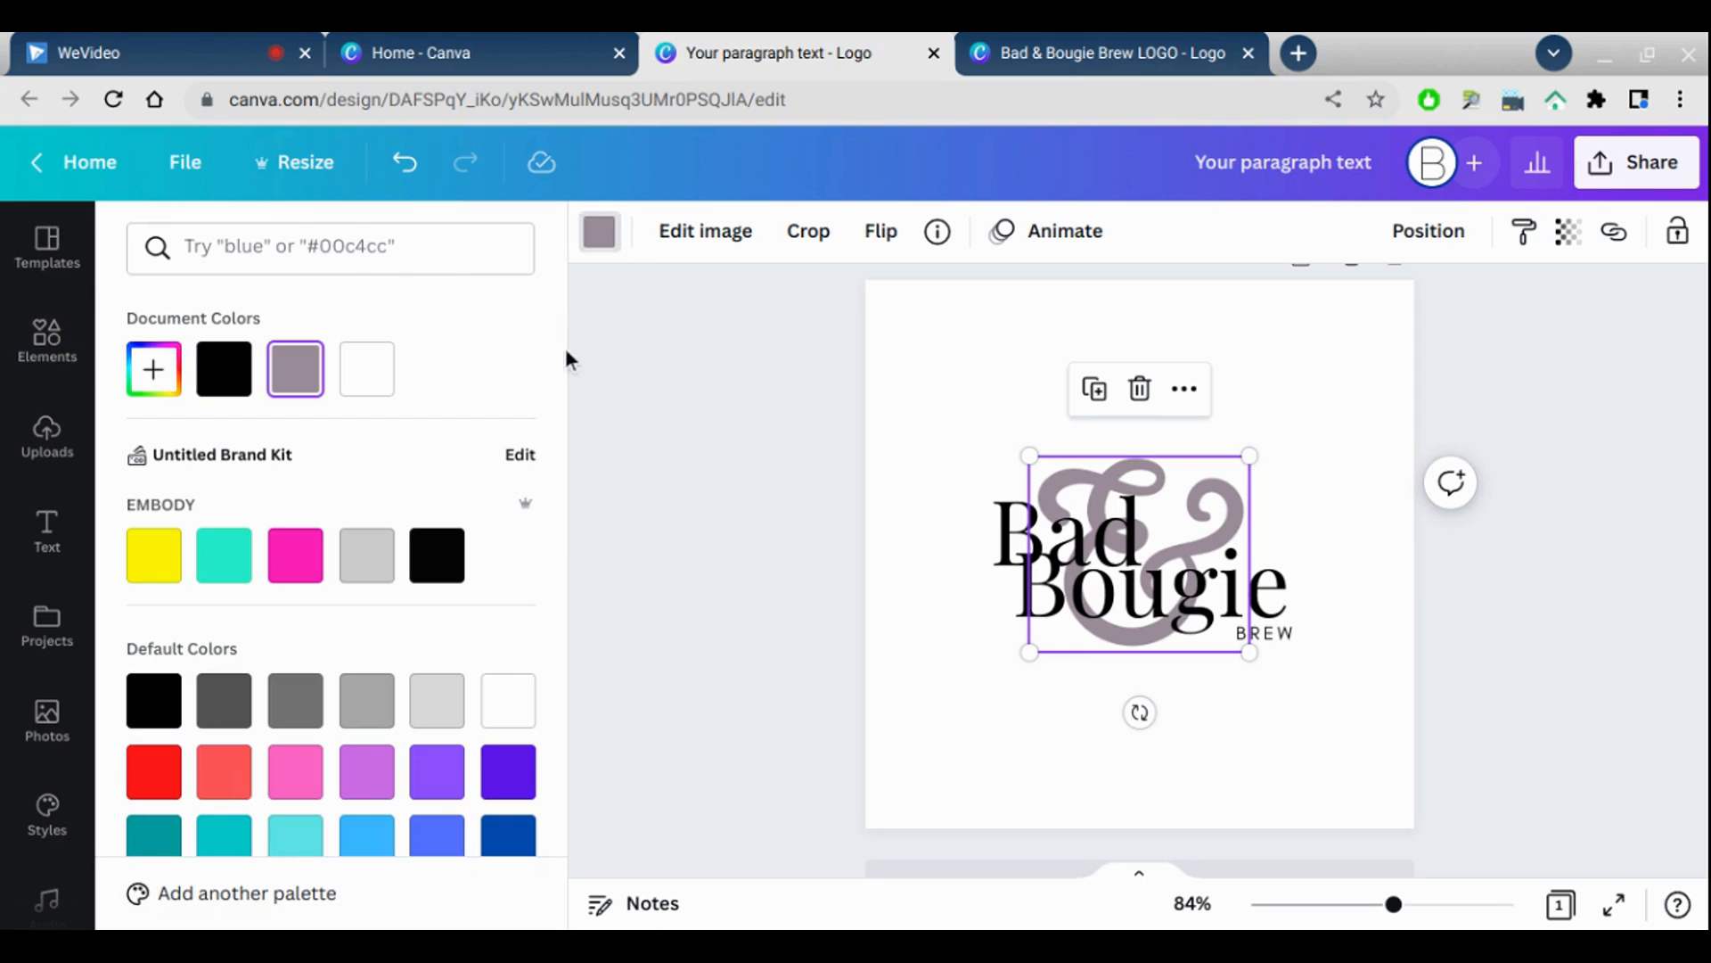
left_click_drag(560, 365, 607, 265)
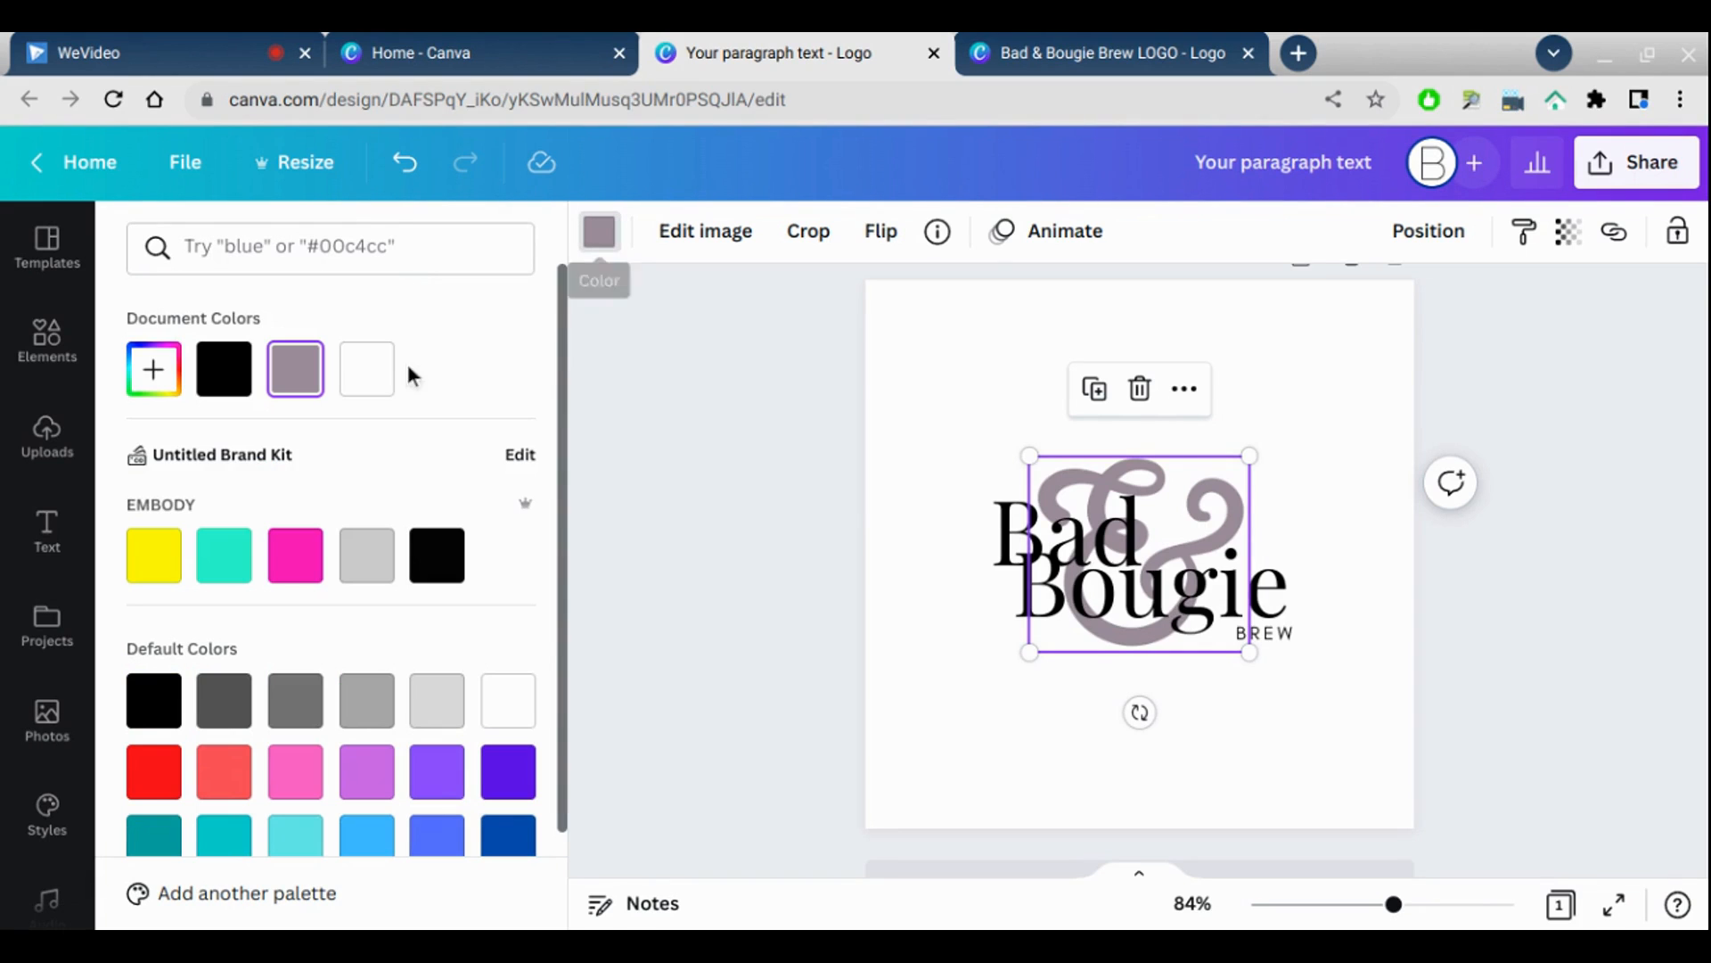
left_click(153, 381)
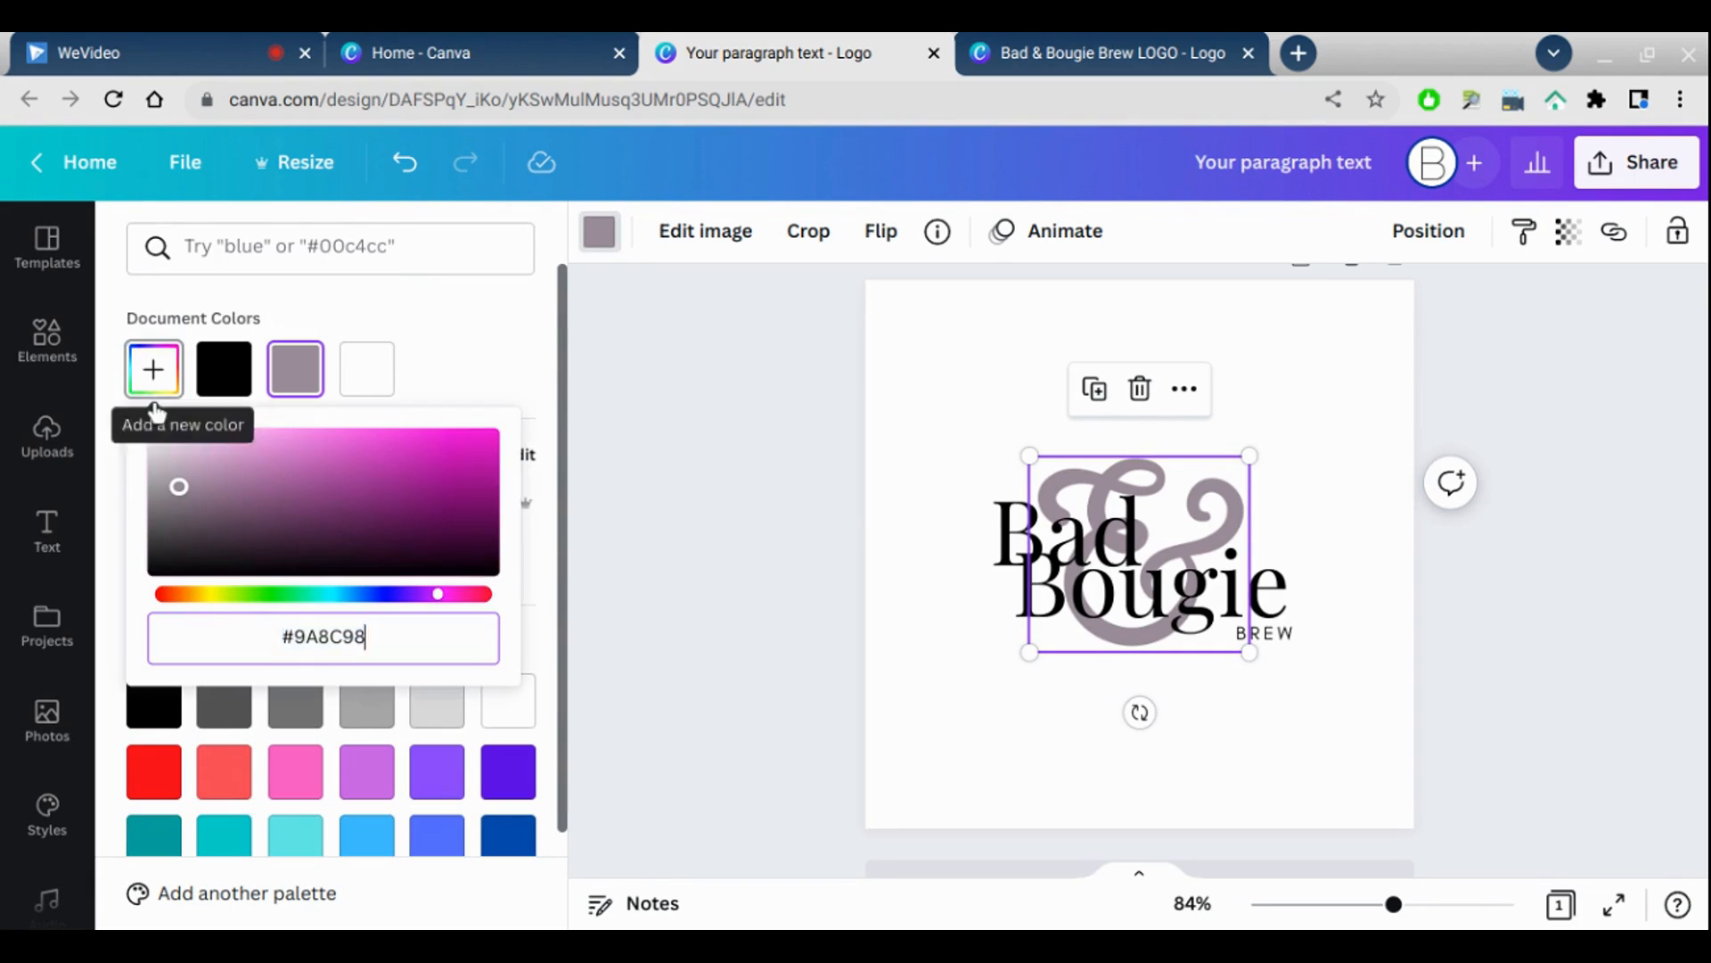
type("#9A918C")
key("Return")
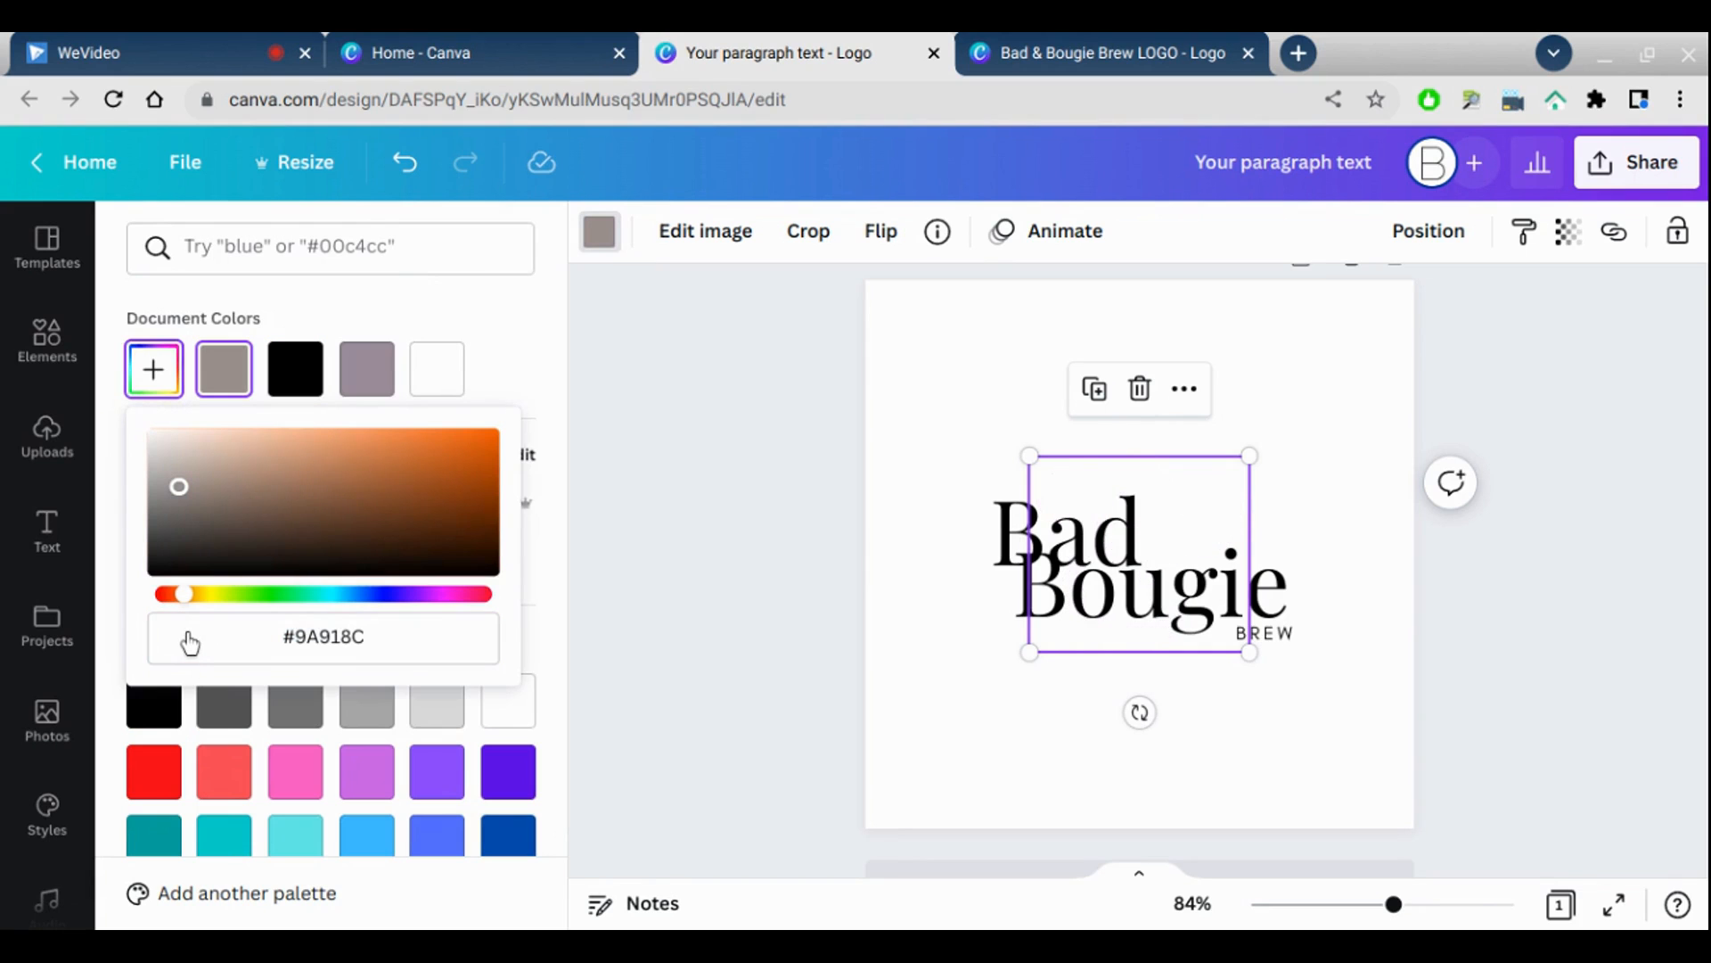
mouse_move(190, 635)
left_mouse_down()
mouse_move(225, 650)
mouse_move(204, 638)
left_mouse_up()
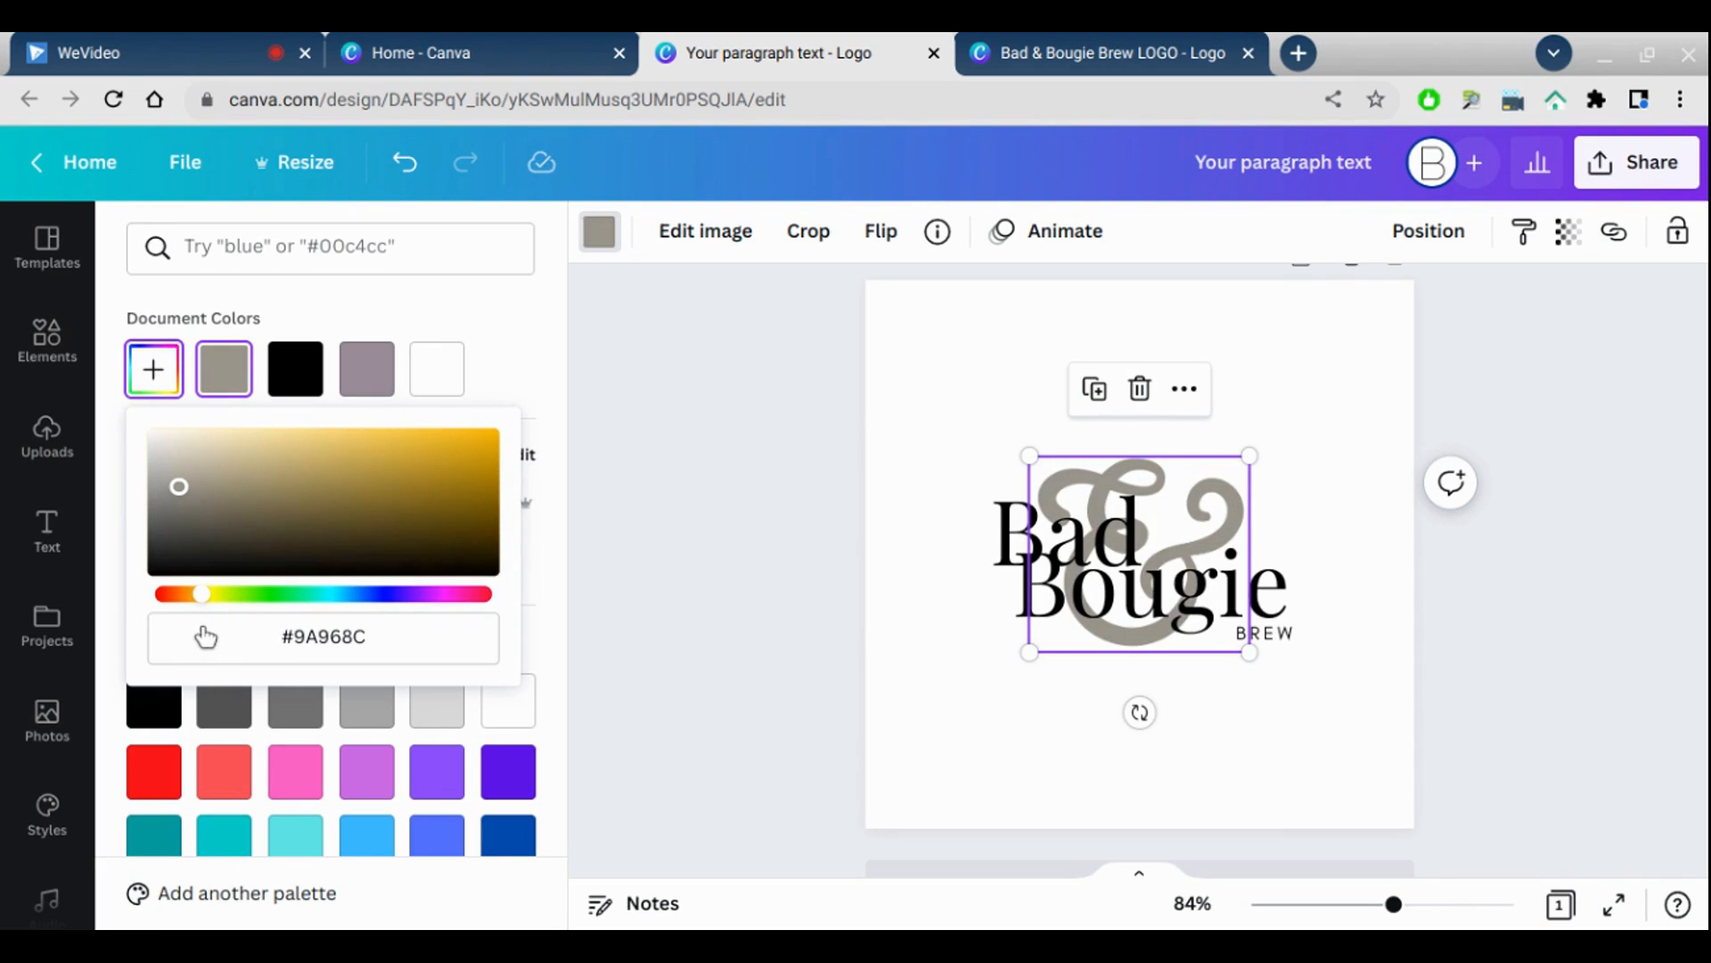
left_click_drag(182, 517, 489, 472)
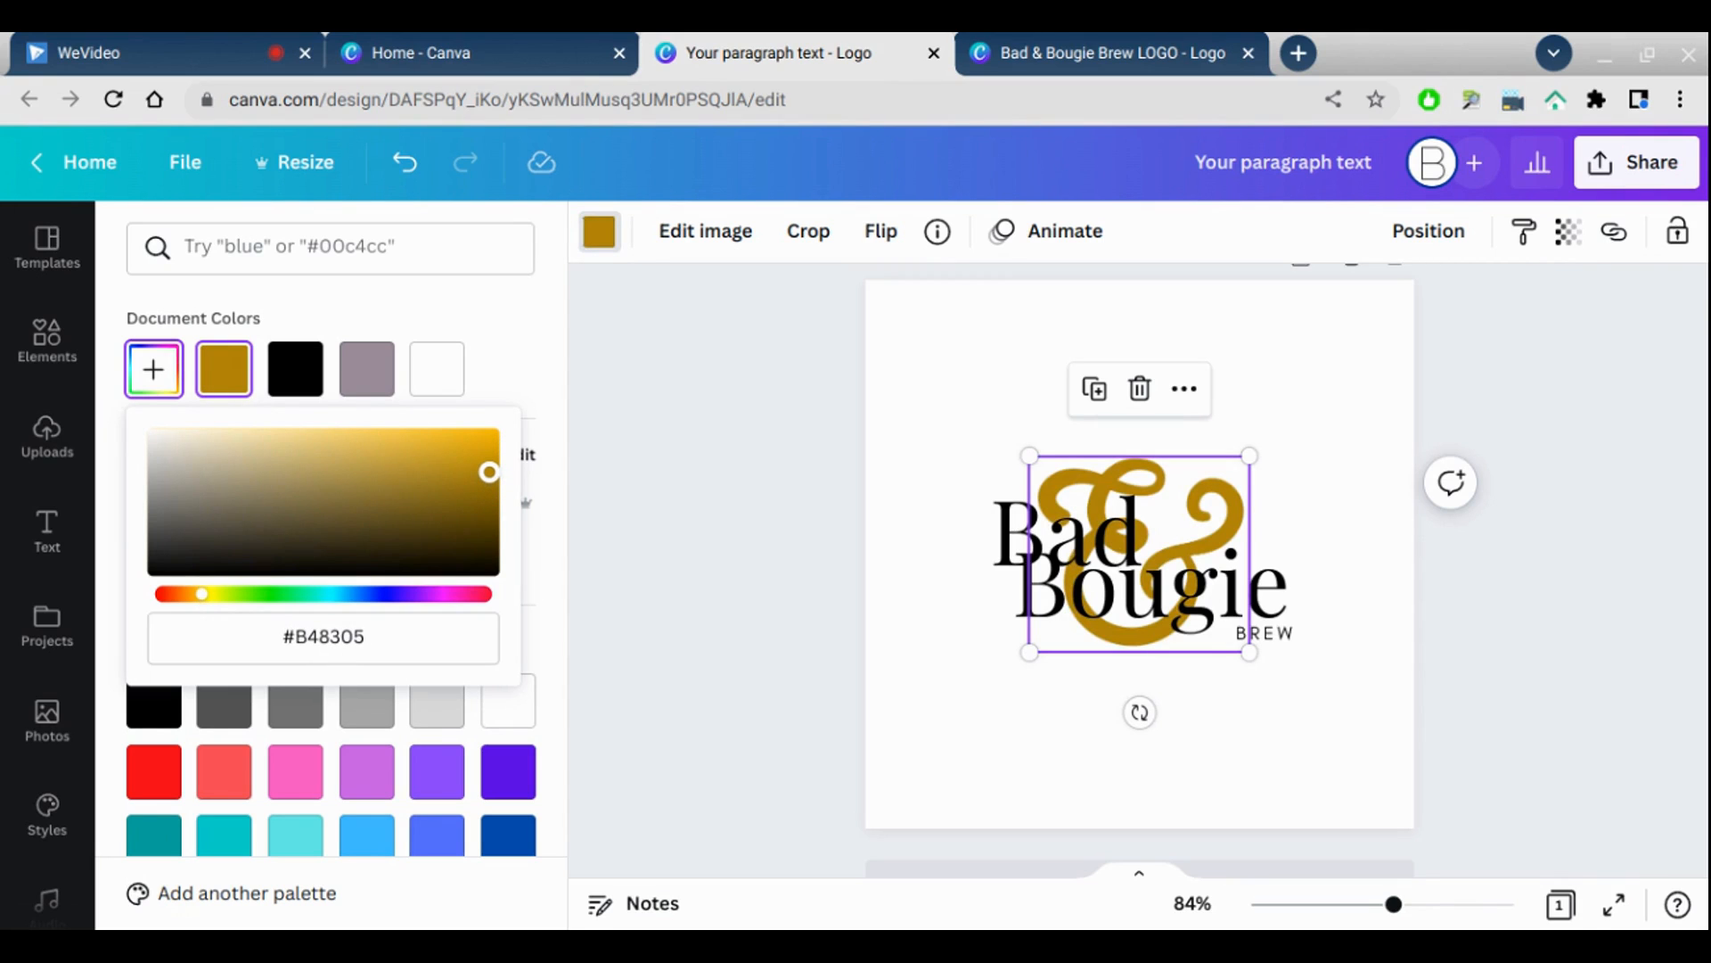
left_click(243, 398)
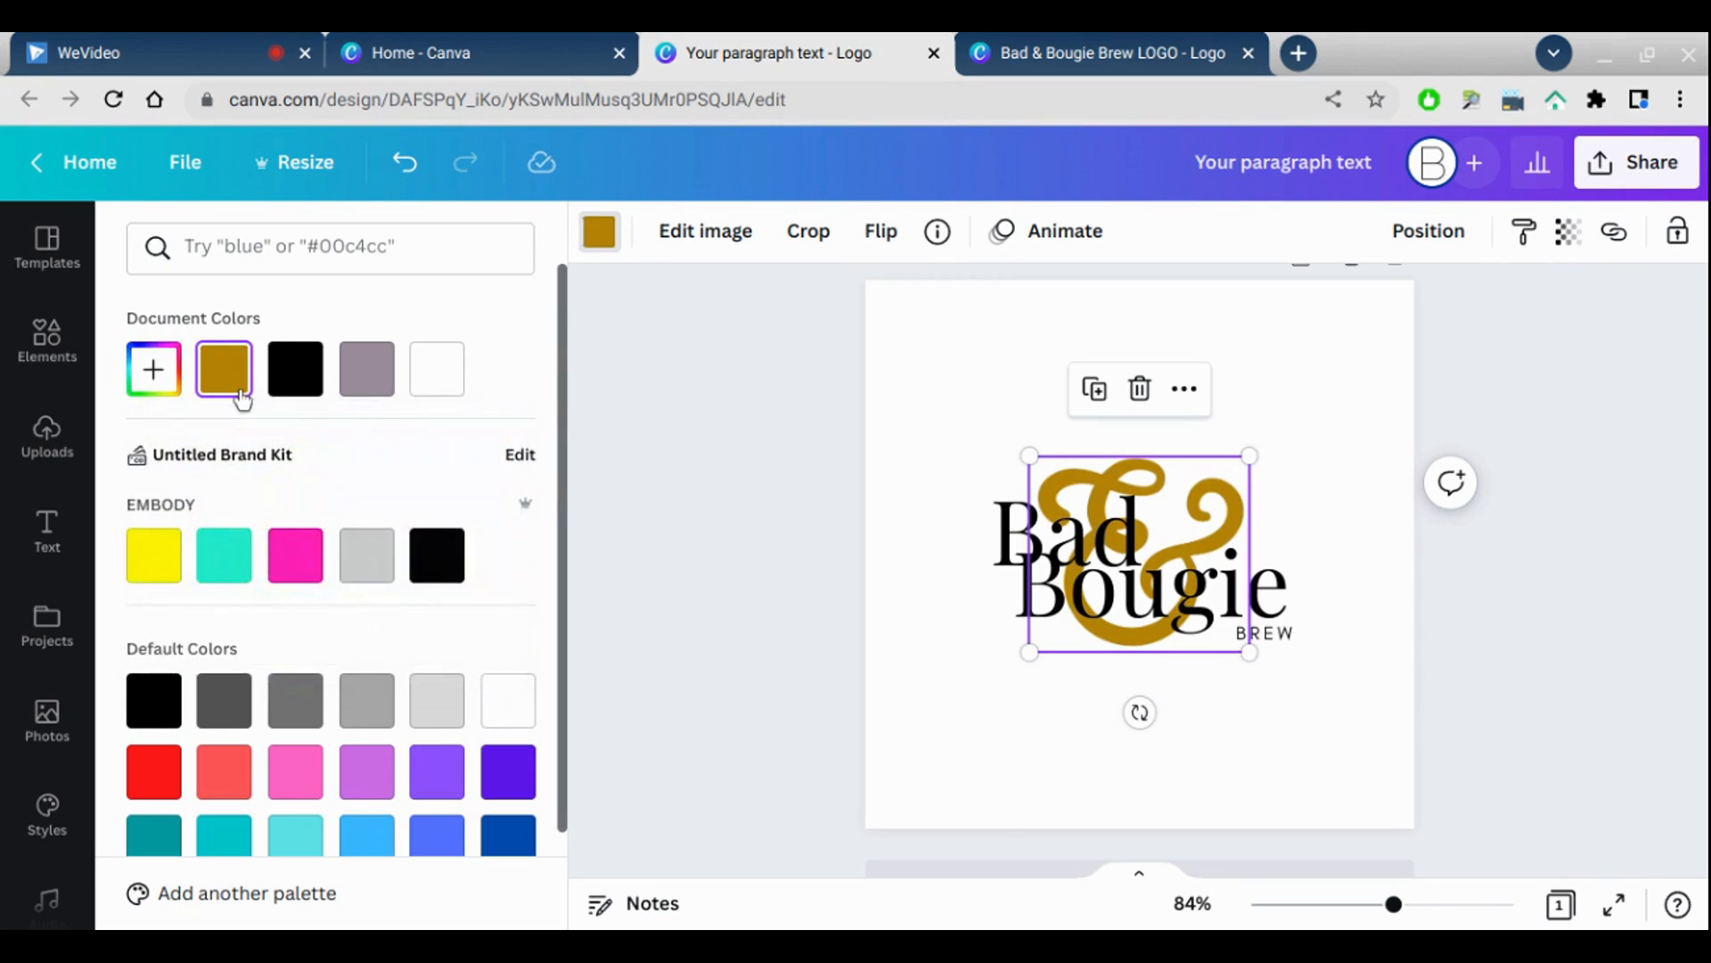
left_click(988, 816)
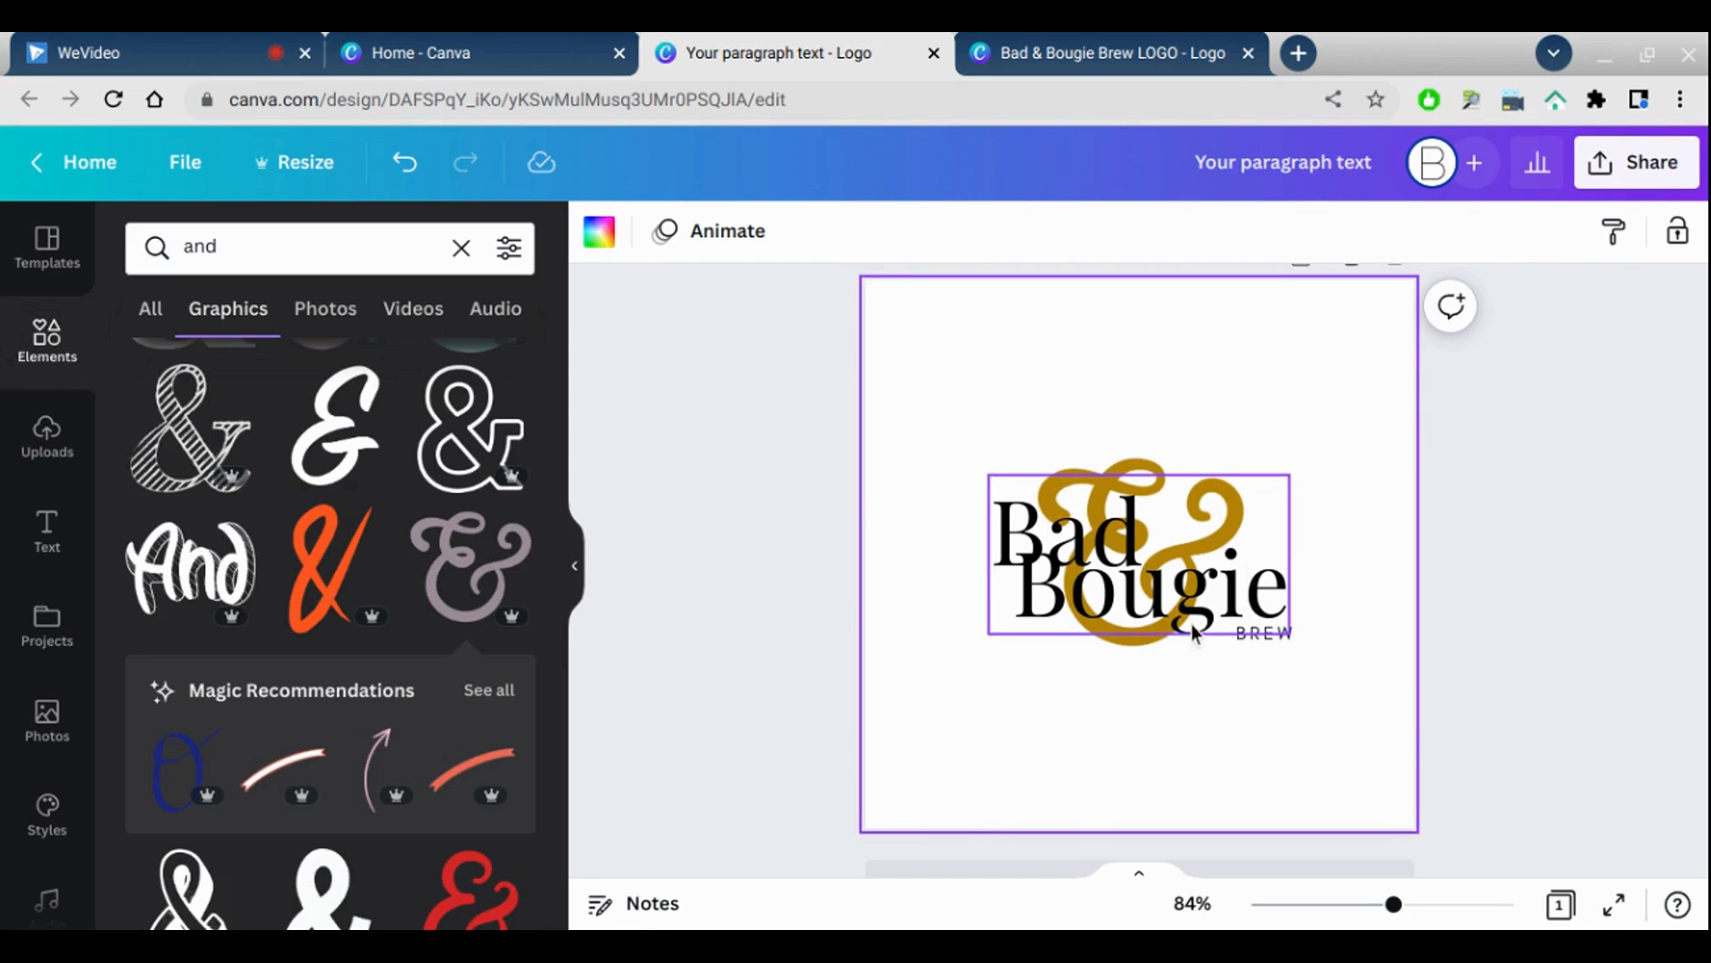
Step: Preview the logo in full screen with nothing selected and return to the editor
left_click(1148, 489)
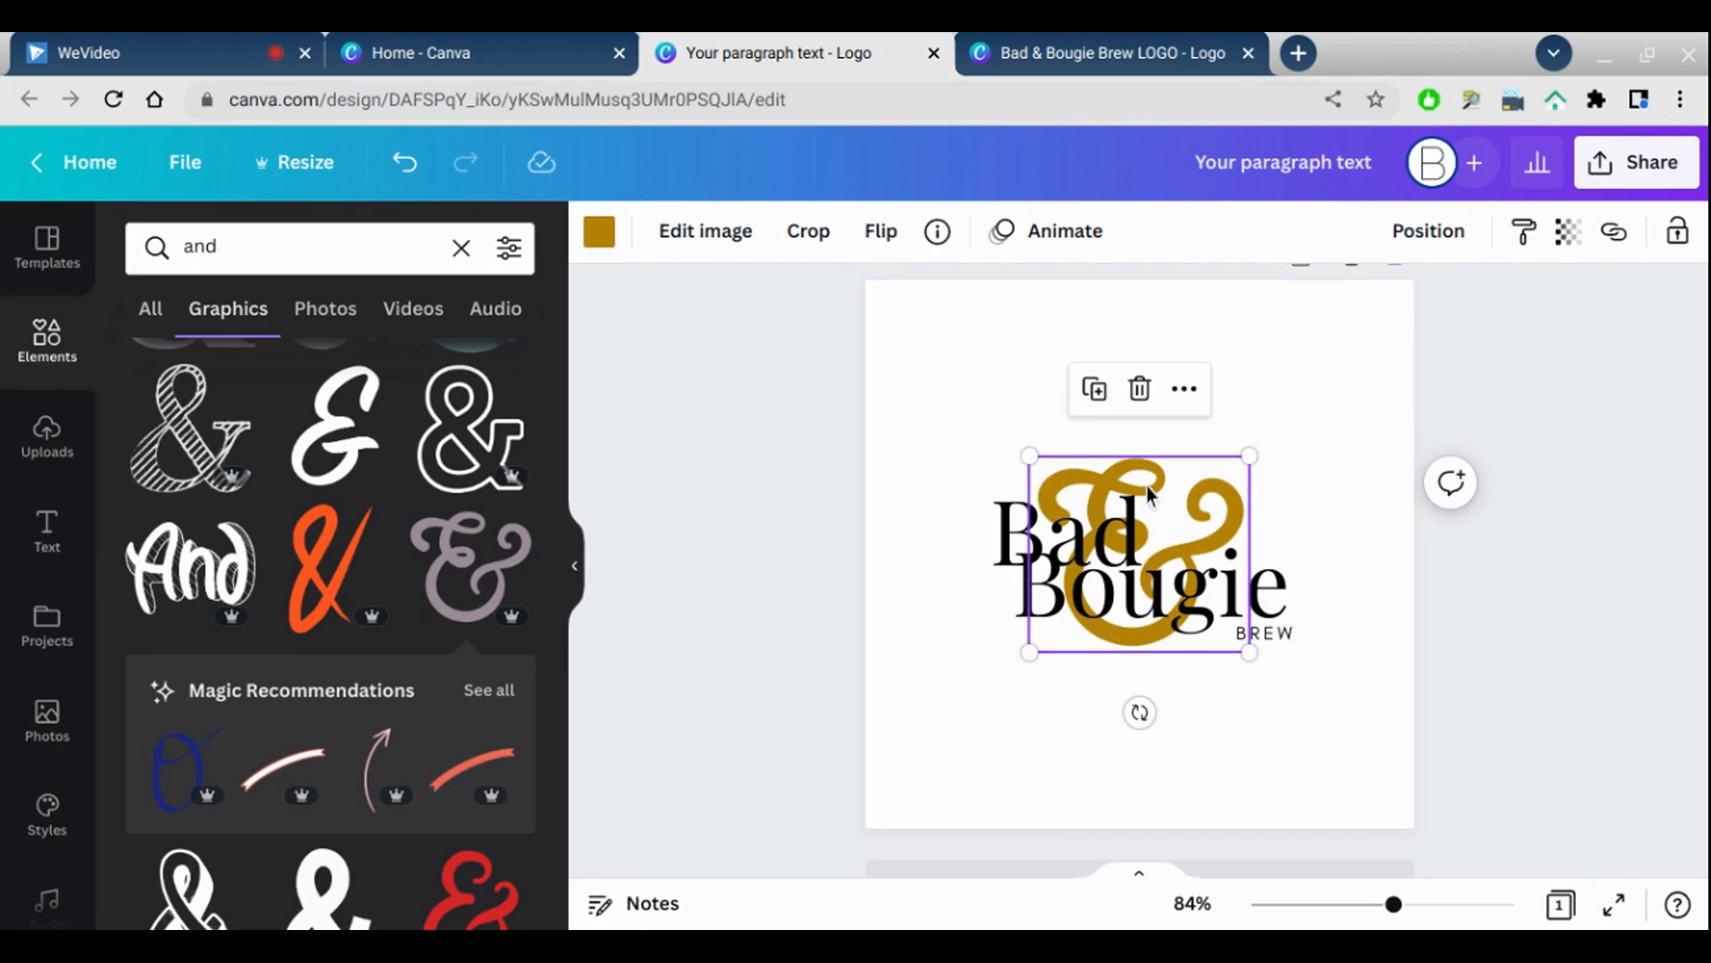
left_click(1017, 806)
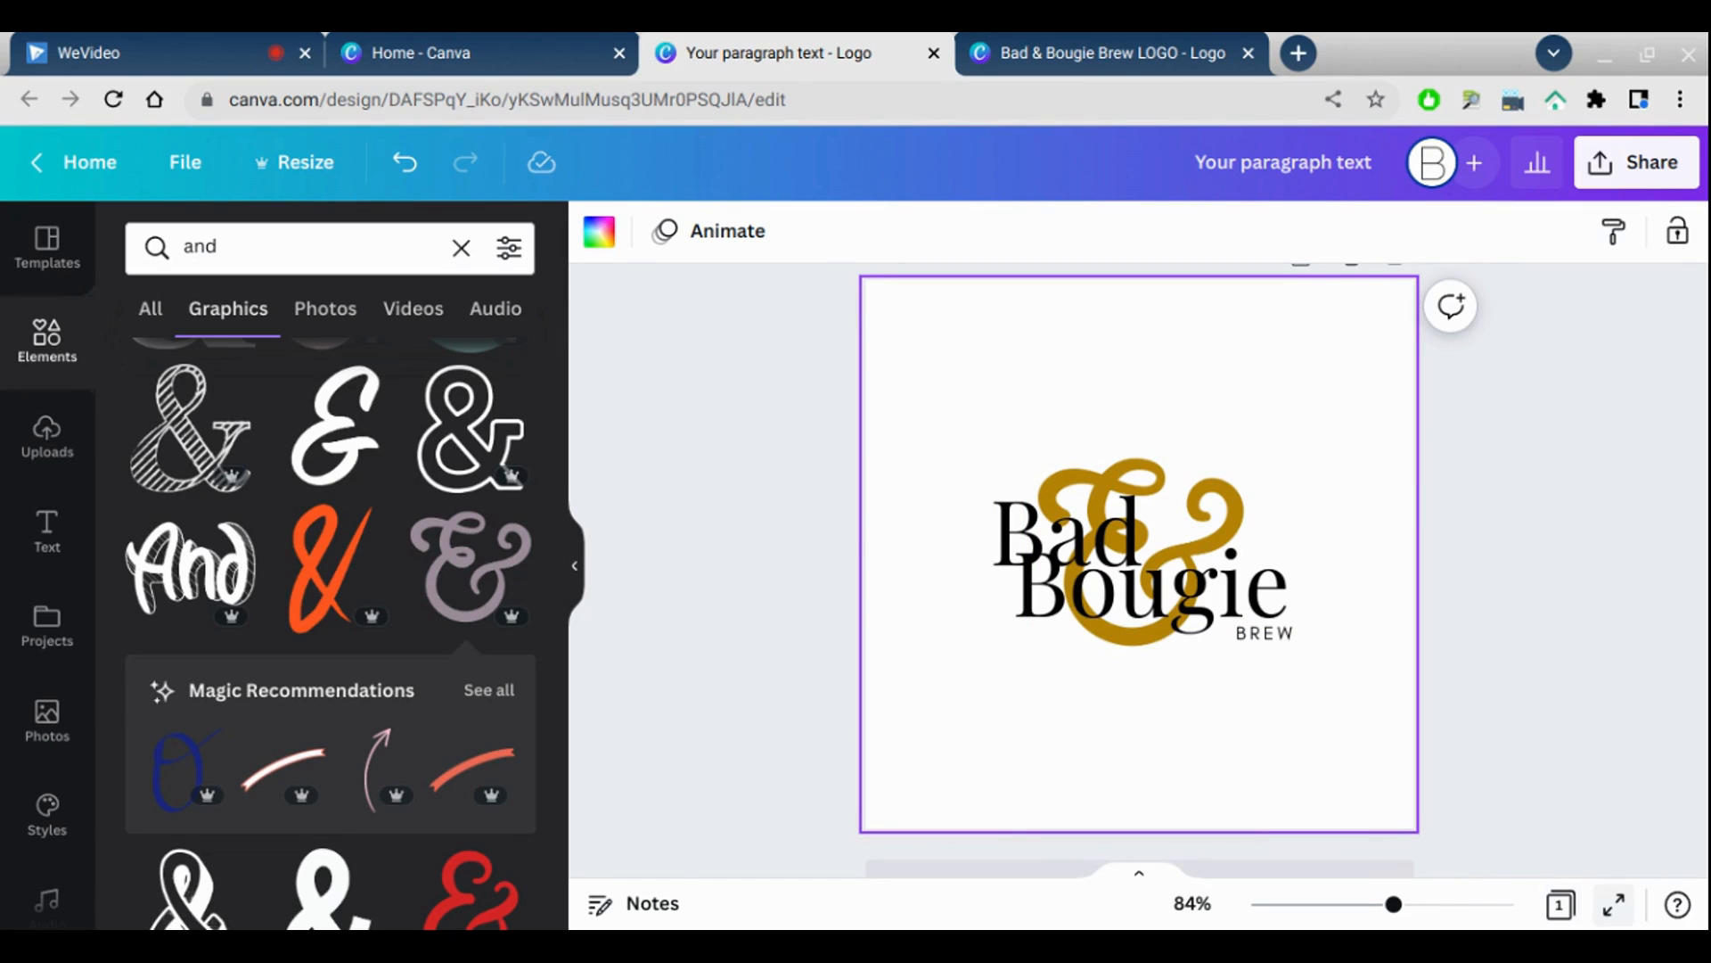
left_click(1614, 904)
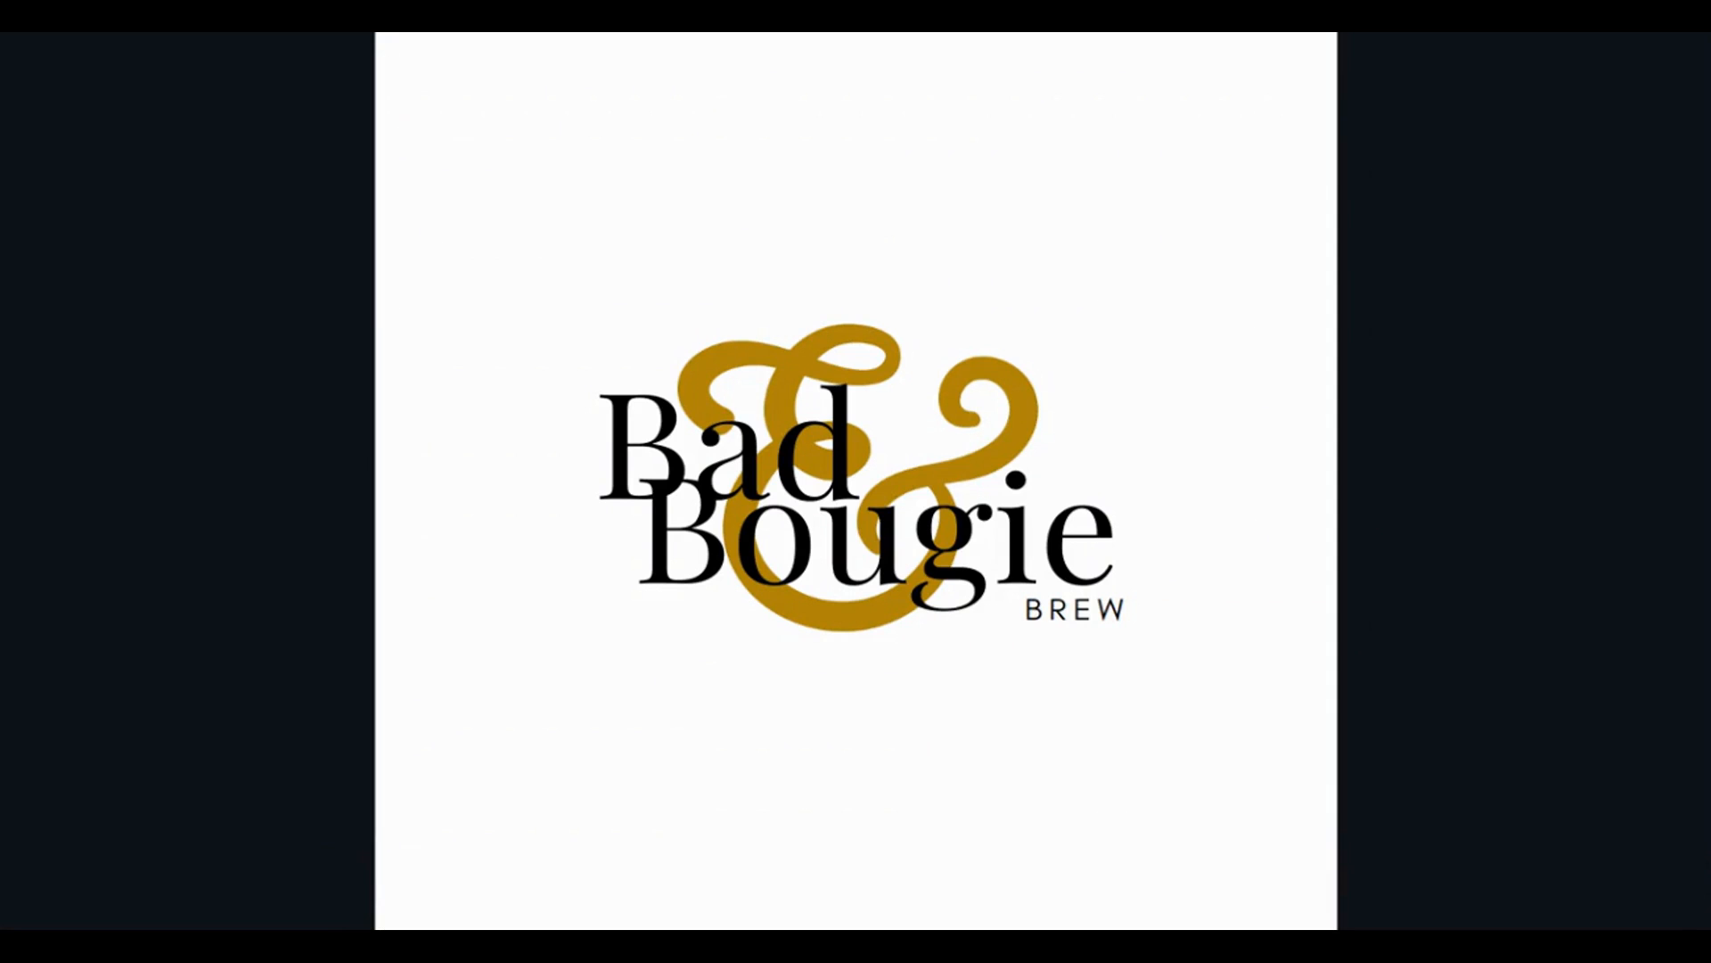
key("Escape")
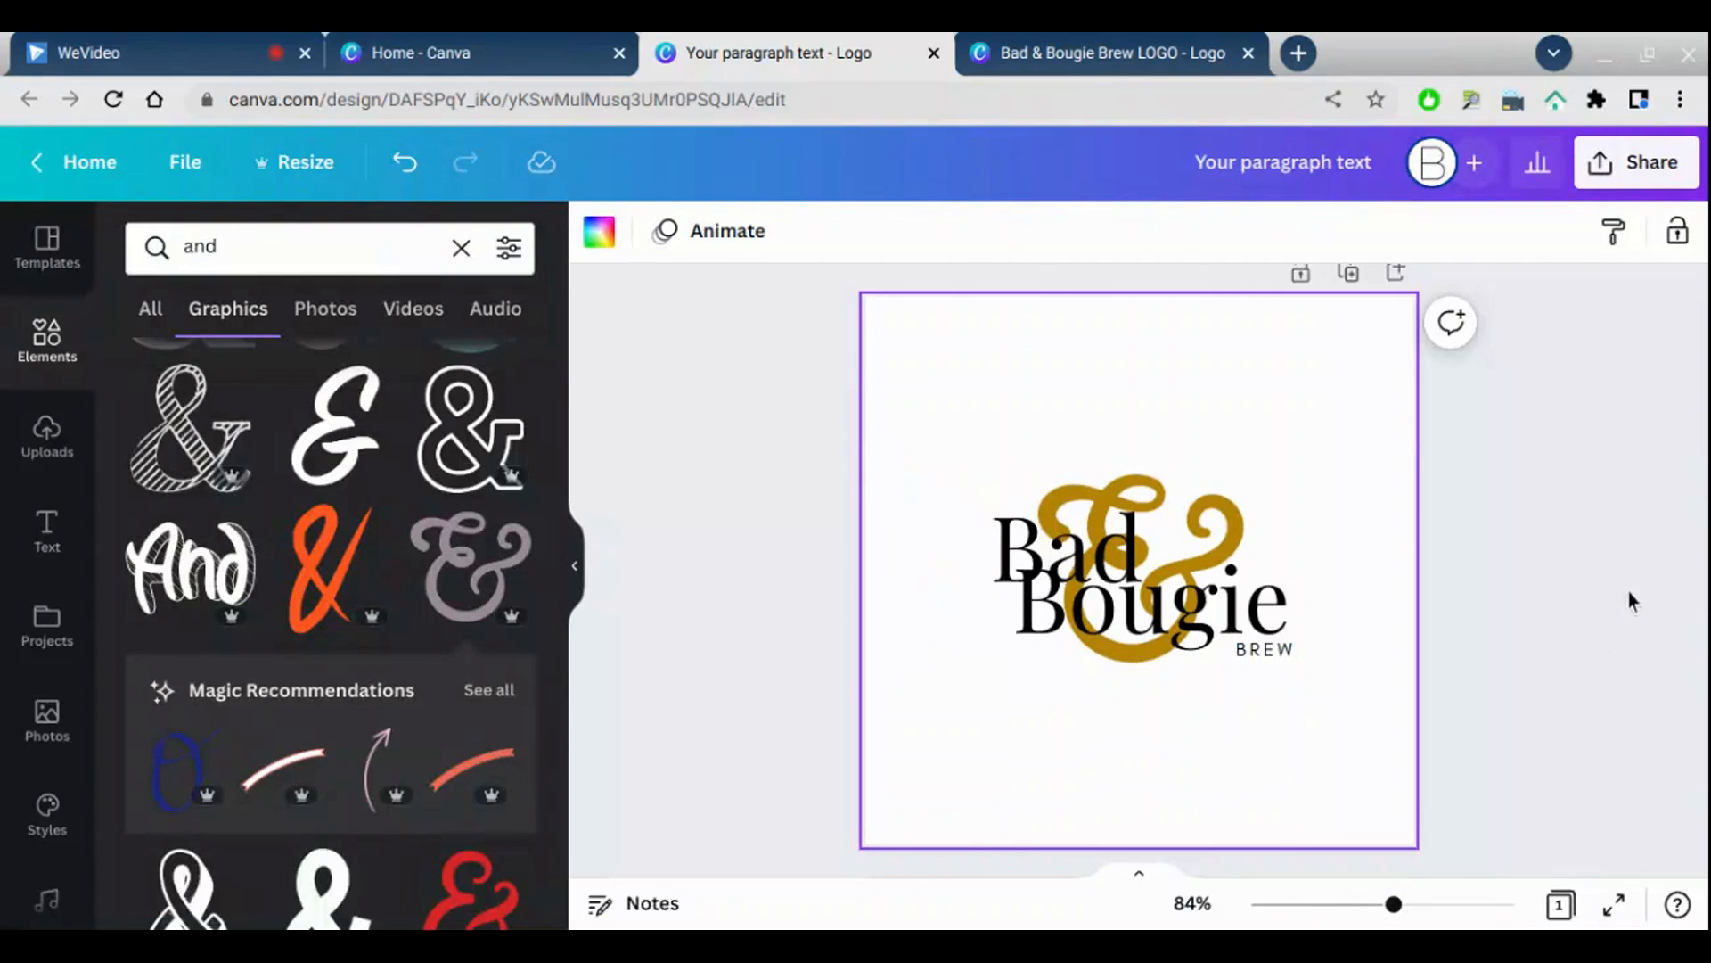
Step: Look through the design's sharing options down to Download and close them without exporting
left_click(1634, 169)
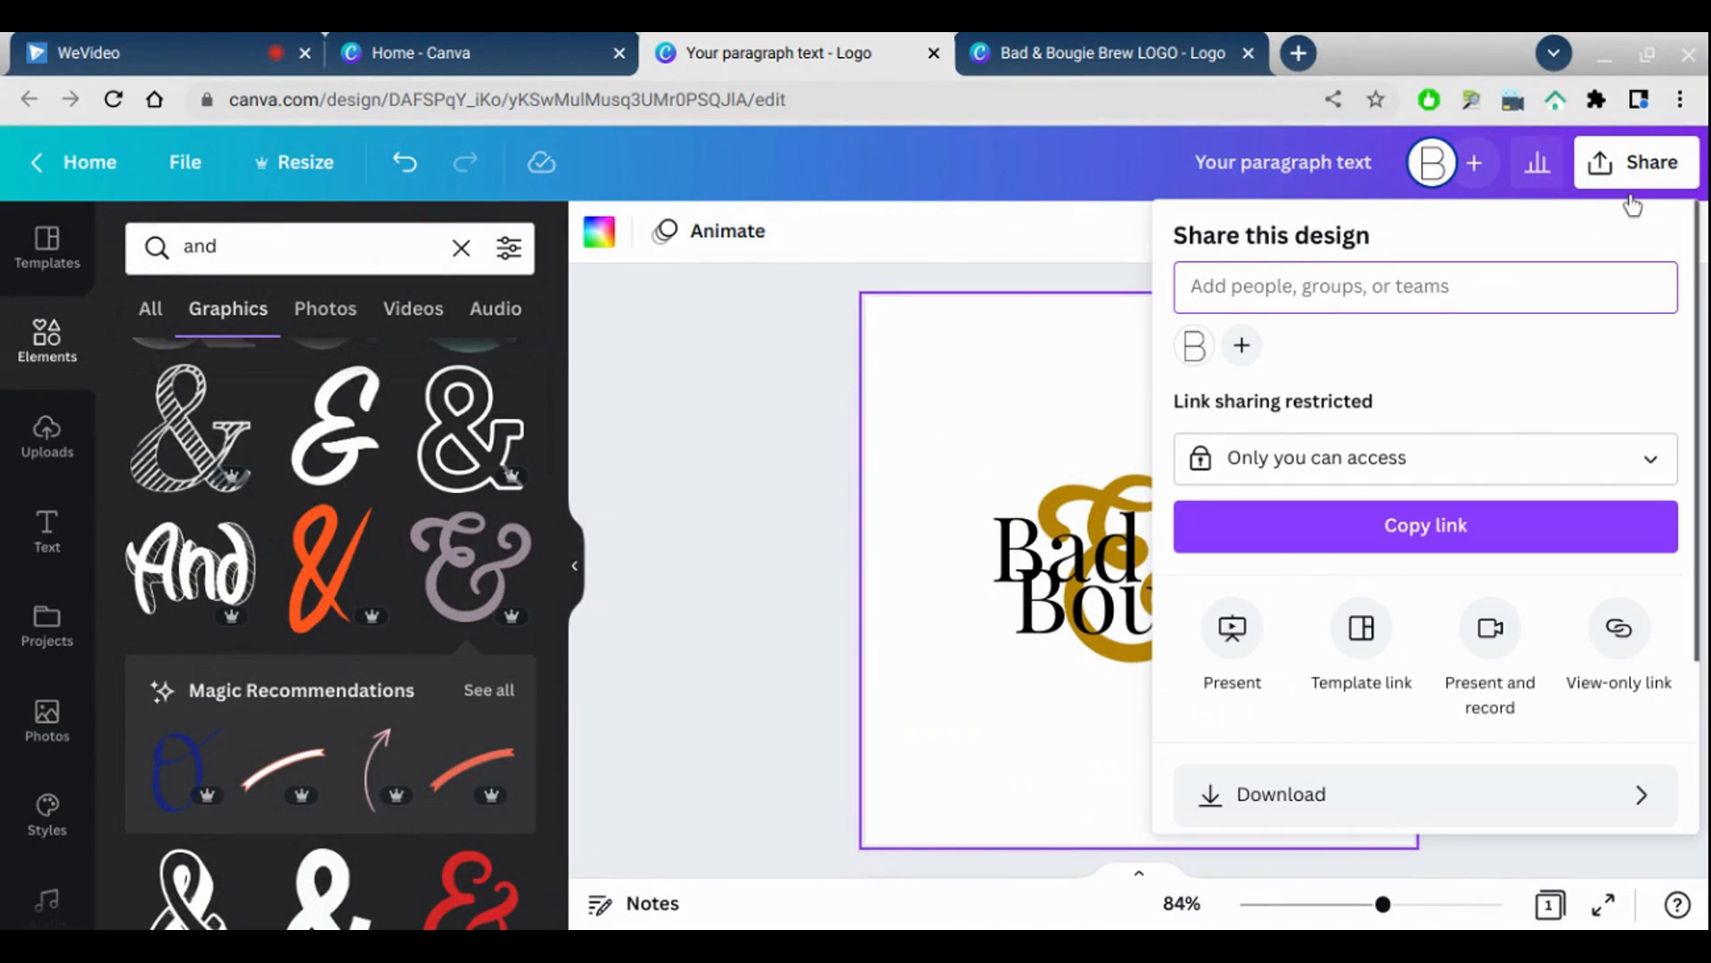
left_click_drag(1697, 354, 1697, 354)
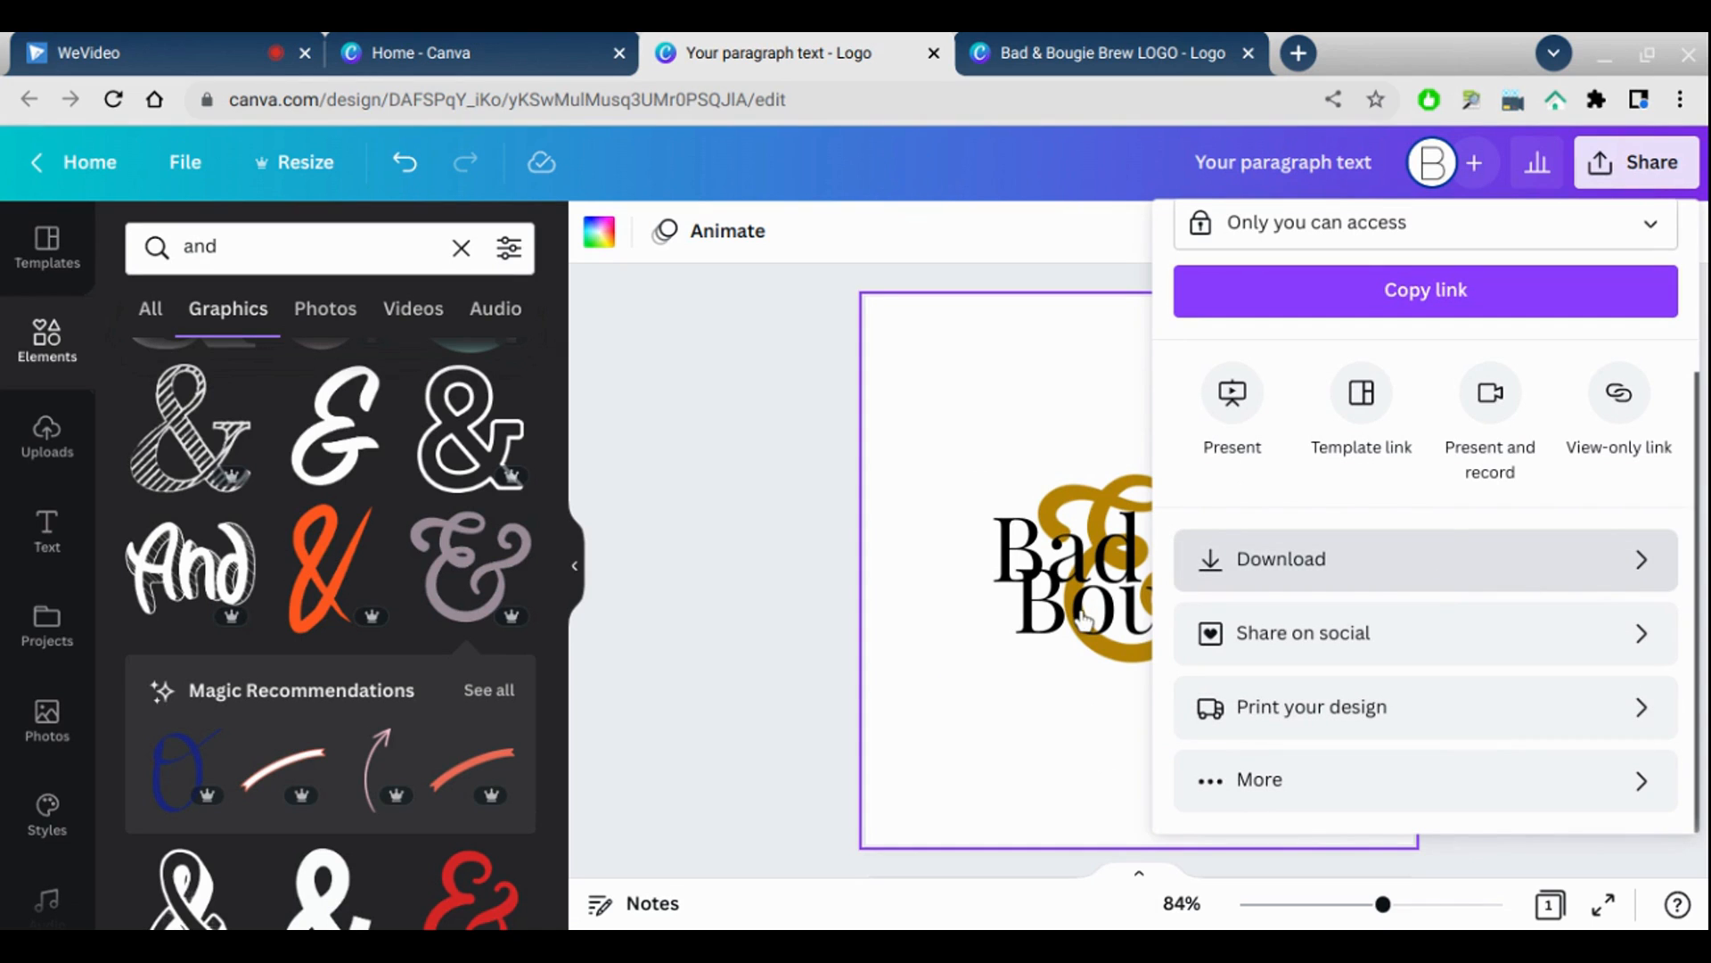
left_click(682, 622)
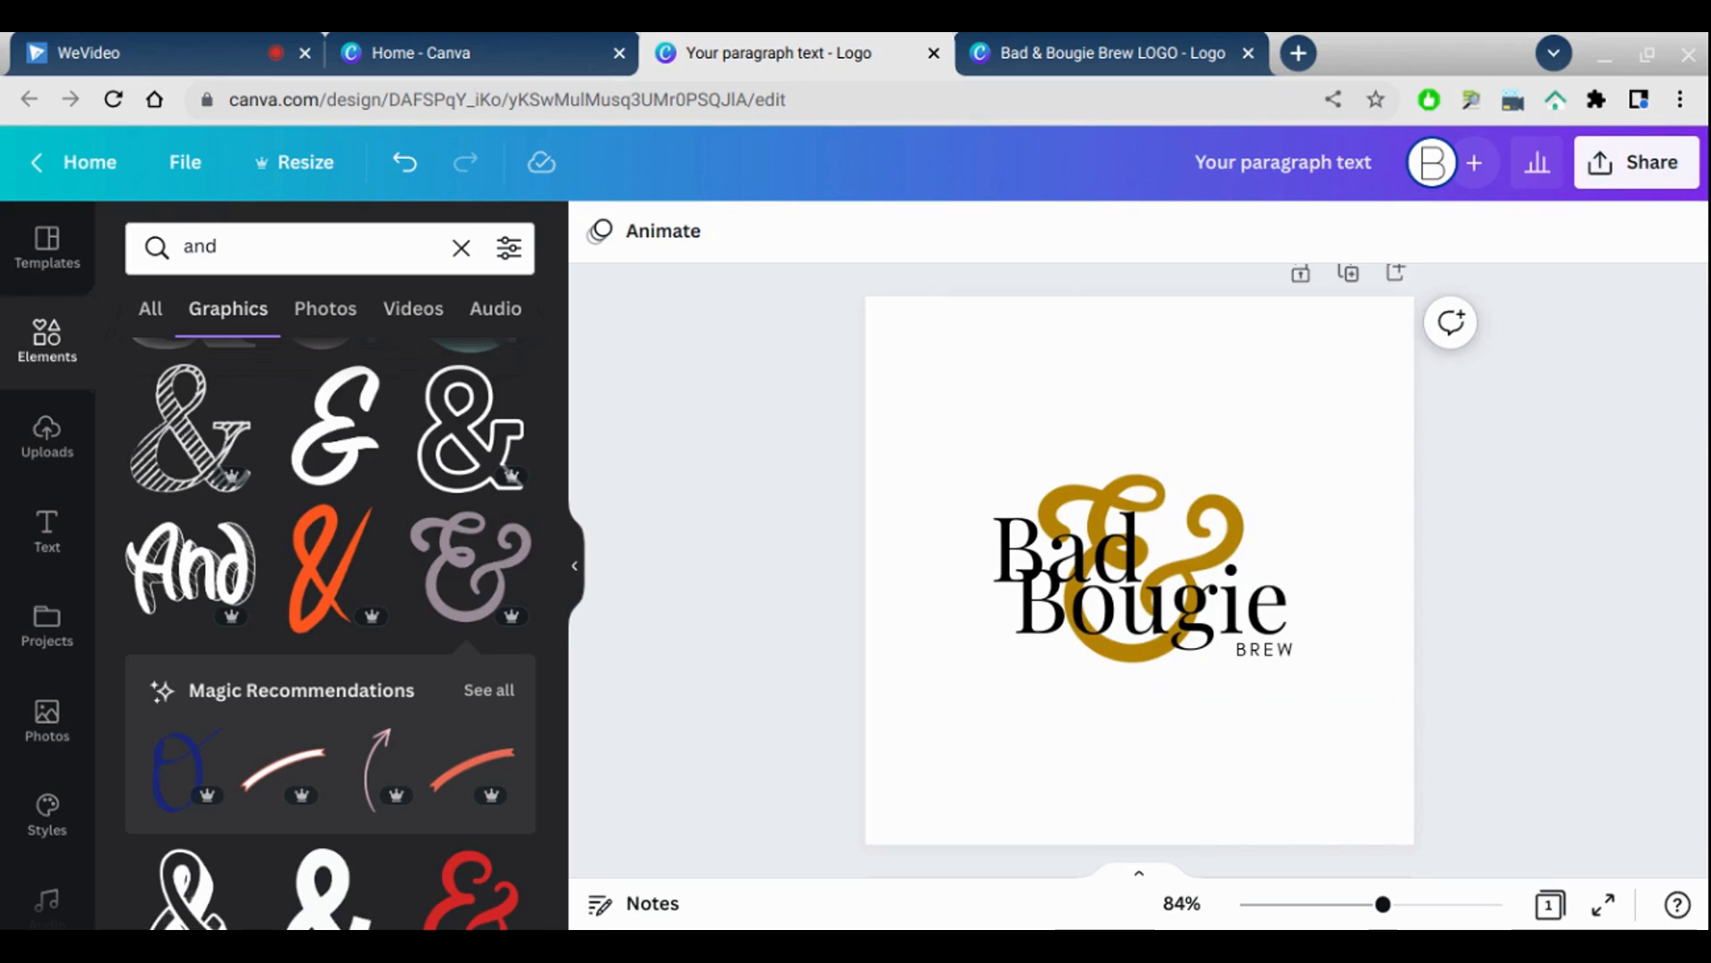